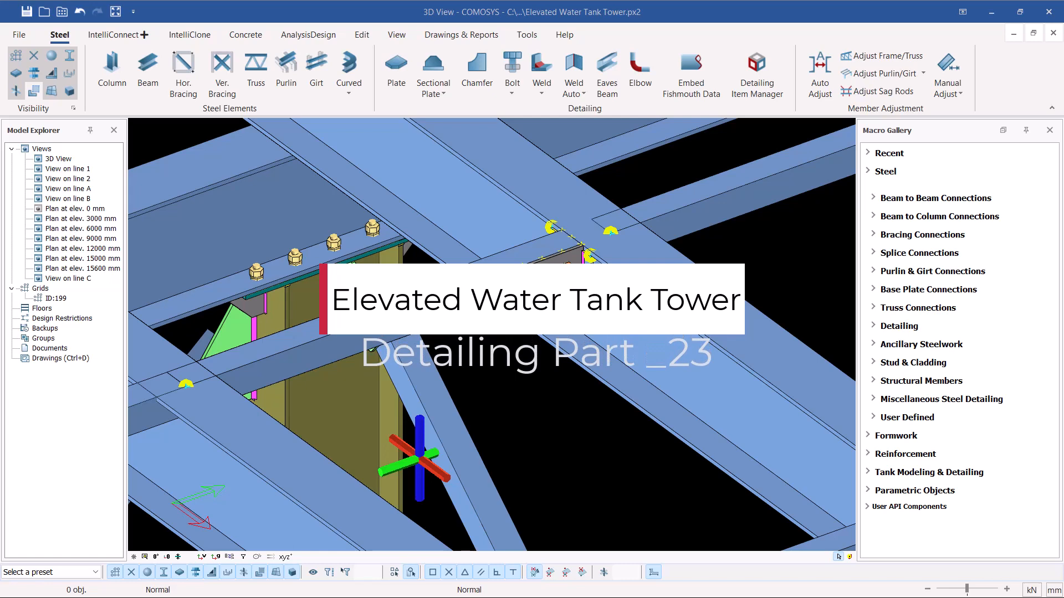
- Select the bolted connection plate and the adjoining stiffener plate at the detailed secondary-to-main beam joint
scroll(609, 257, up, 3)
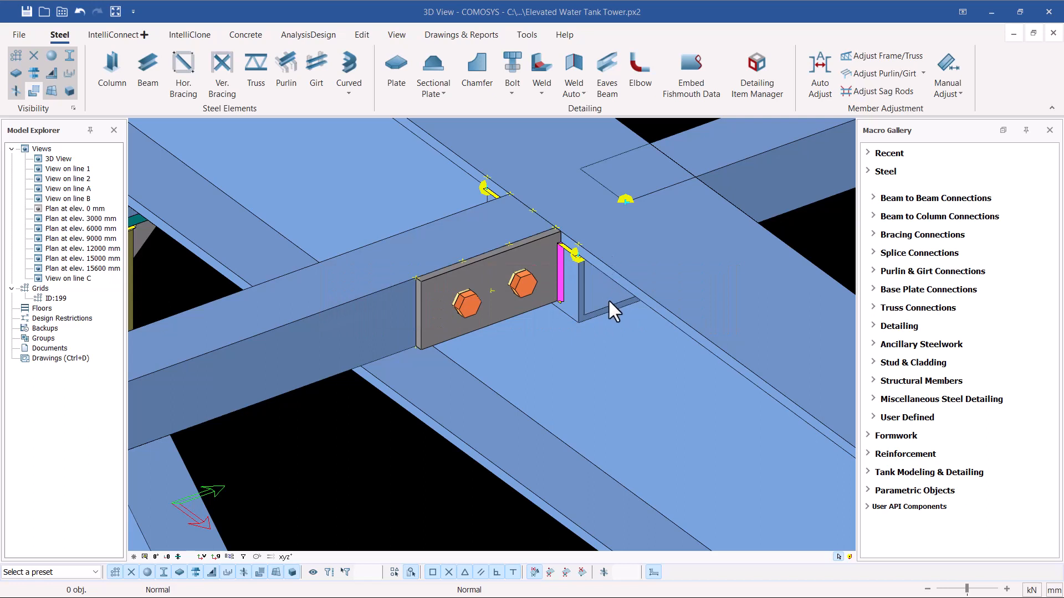
click(601, 302)
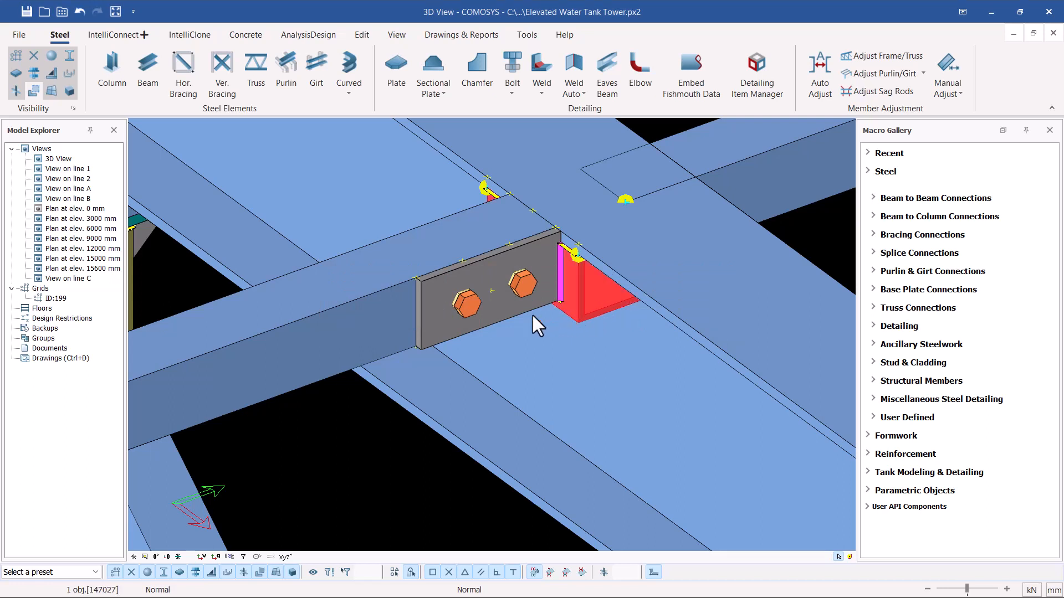
ctrl+click(497, 307)
- Examine the other secondary-to-main beam joints on the platform to see where the same connection plates are needed
scroll(498, 307, down, 6)
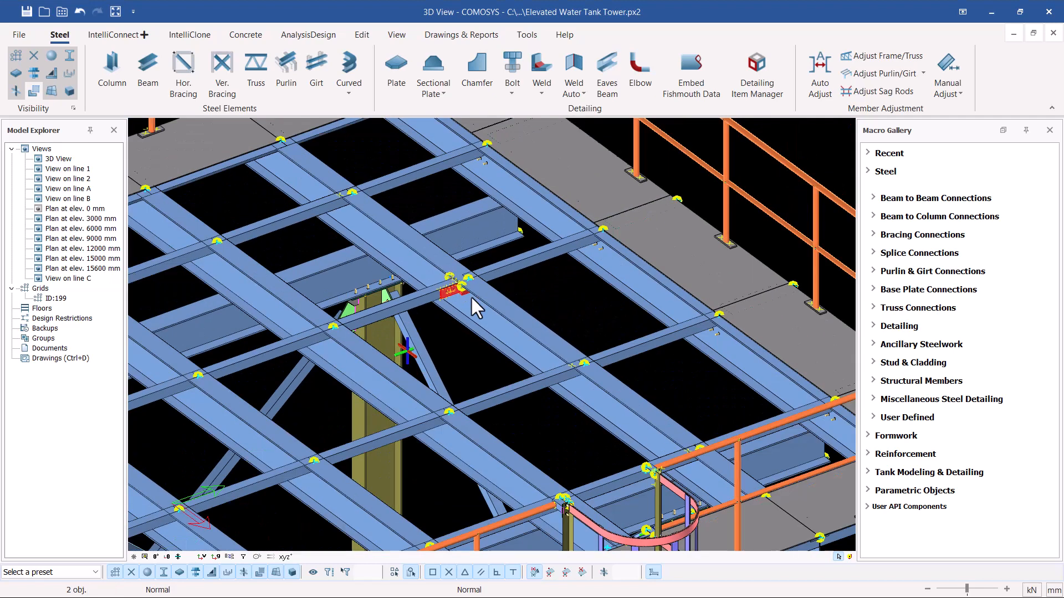
scroll(583, 370, up, 5)
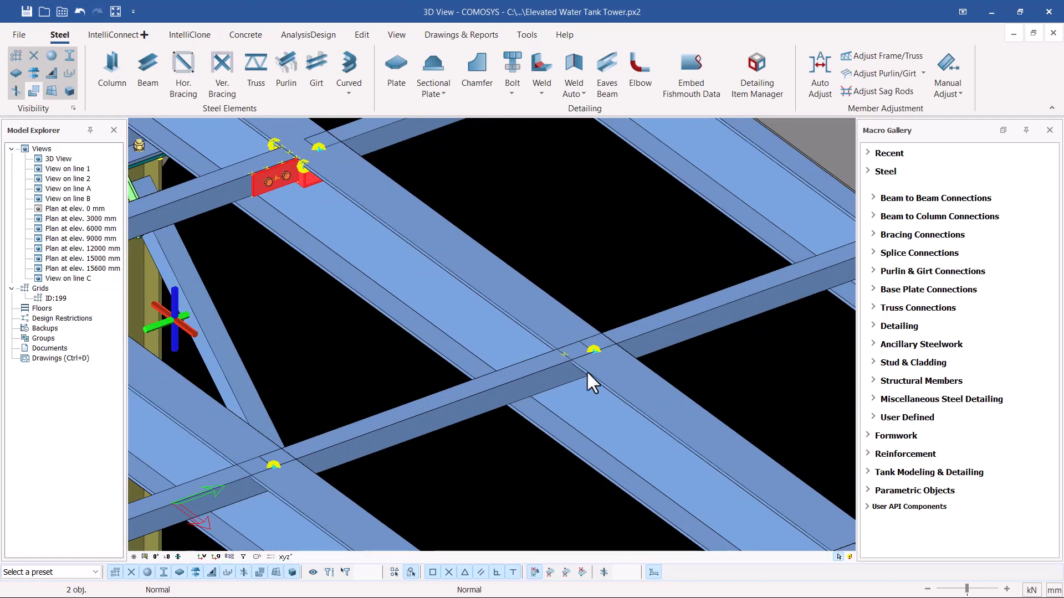
scroll(587, 370, down, 3)
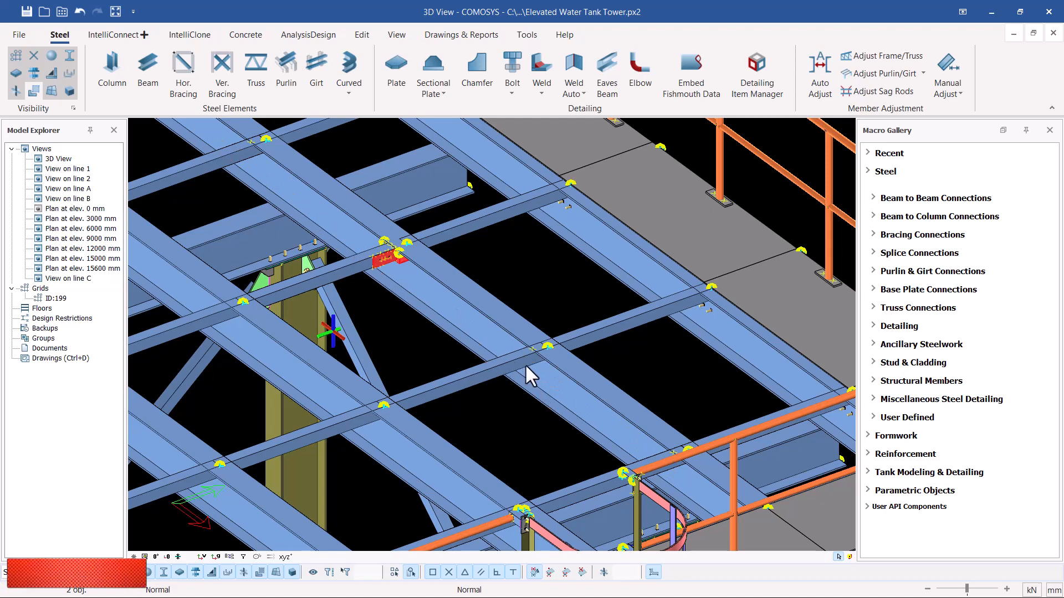
scroll(352, 208, down, 2)
scroll(374, 248, up, 2)
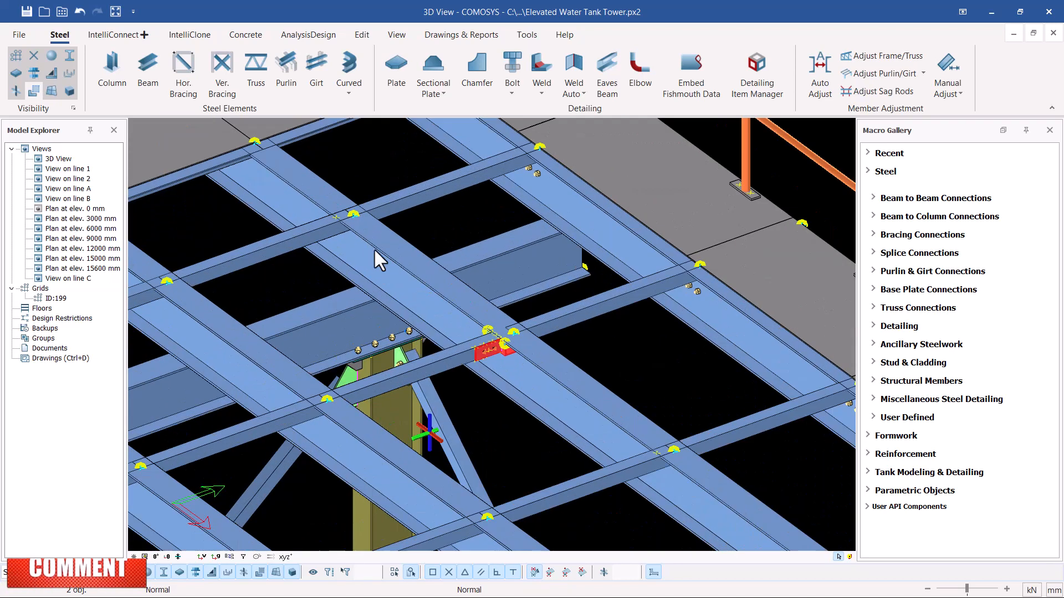
scroll(487, 357, up, 4)
scroll(481, 349, up, 1)
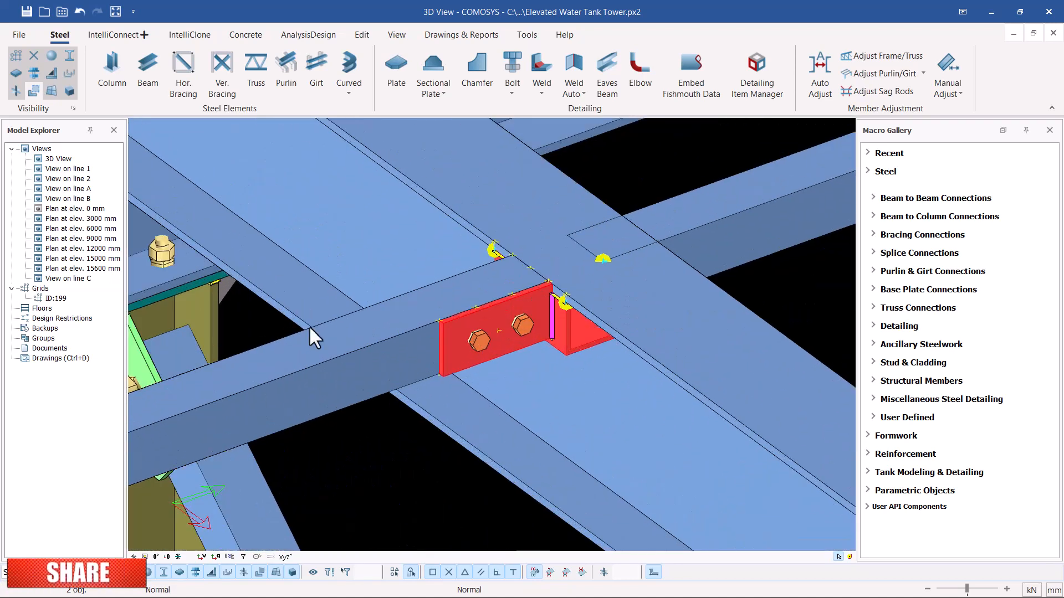
scroll(308, 327, down, 3)
scroll(548, 418, up, 2)
scroll(518, 396, down, 3)
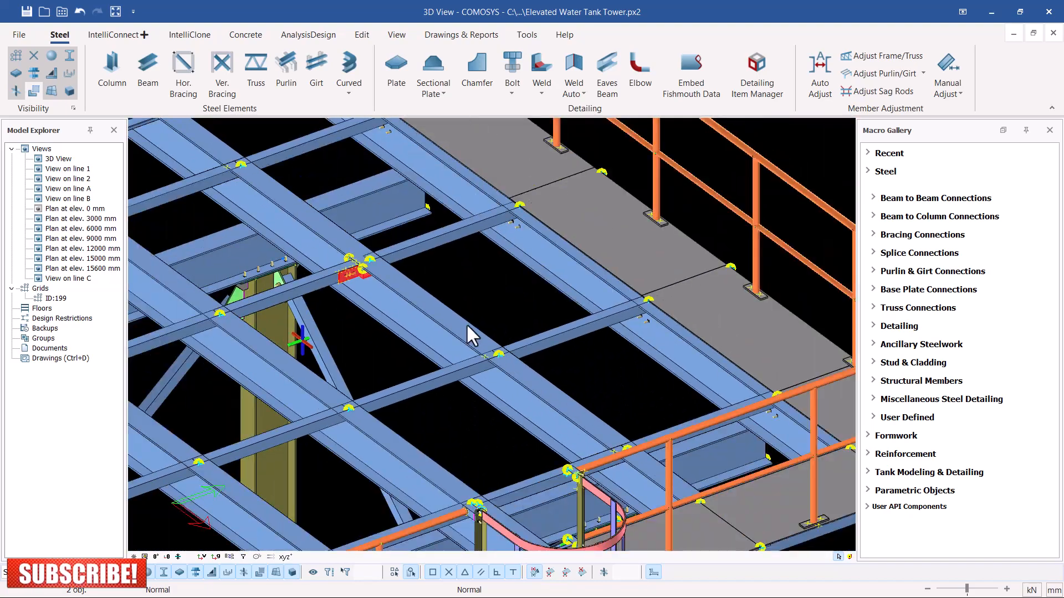
scroll(466, 324, up, 3)
scroll(294, 181, down, 1)
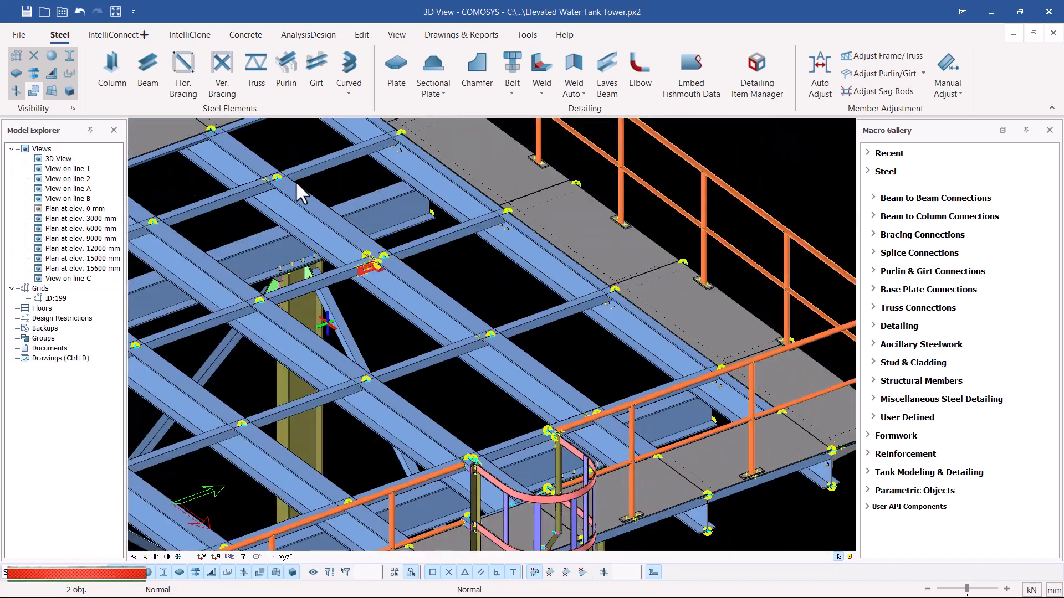
scroll(320, 235, up, 4)
scroll(279, 191, down, 2)
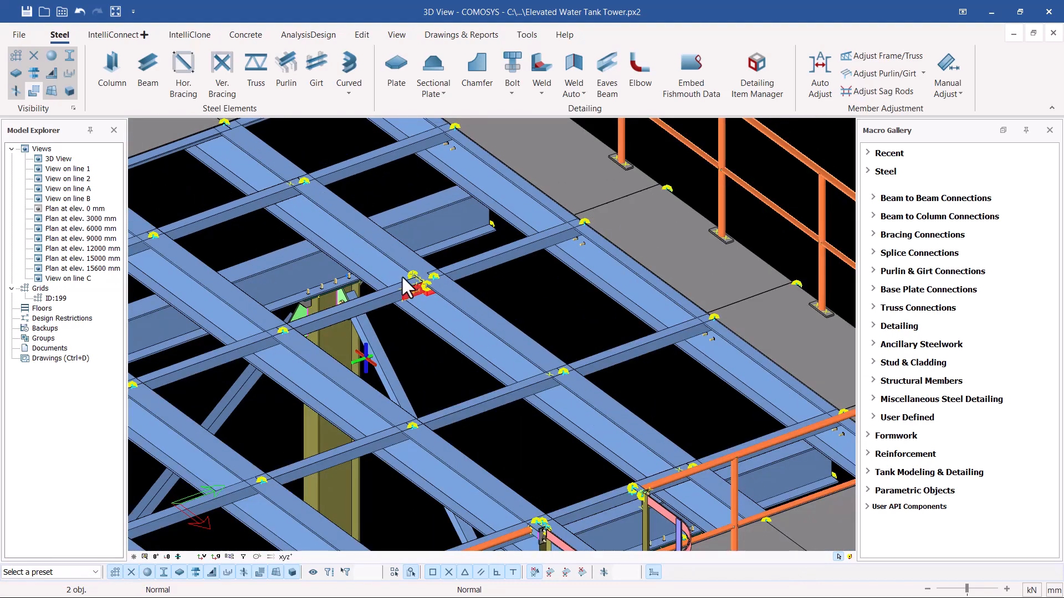
scroll(403, 277, up, 2)
scroll(430, 303, up, 3)
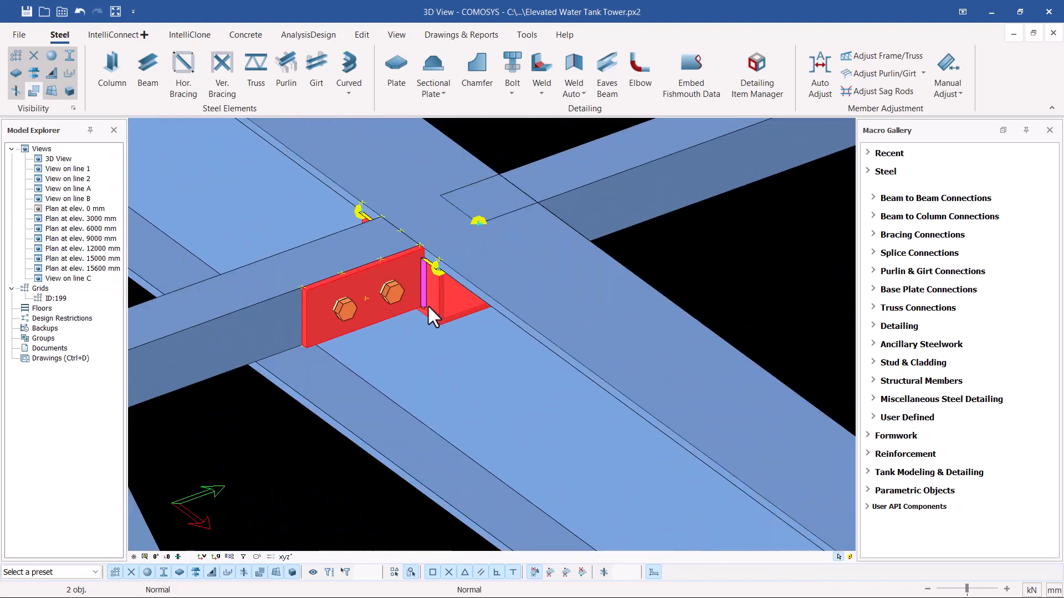
- Start a copy by distance for the selected plates and pick 1325 mm along X to the next beam joint
scroll(428, 304, down, 3)
right_click(583, 298)
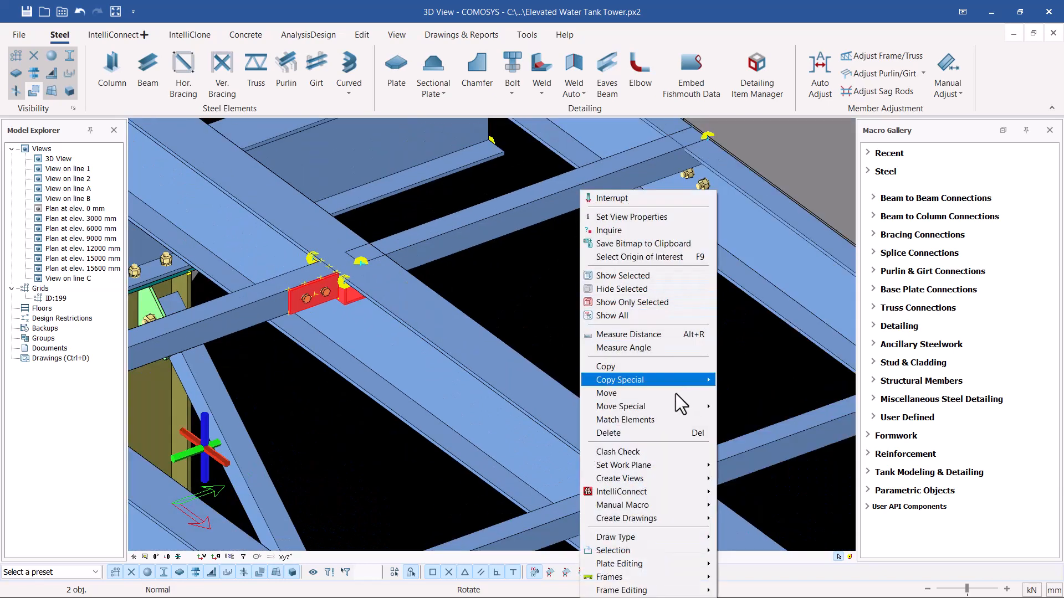
mouse_move(656, 381)
click(745, 384)
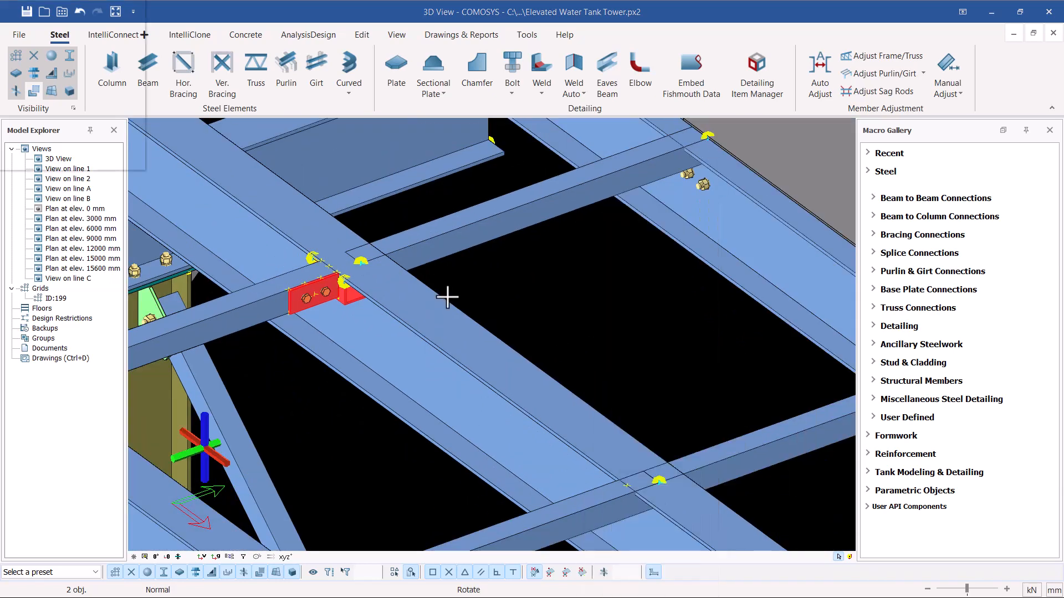
scroll(401, 279, down, 5)
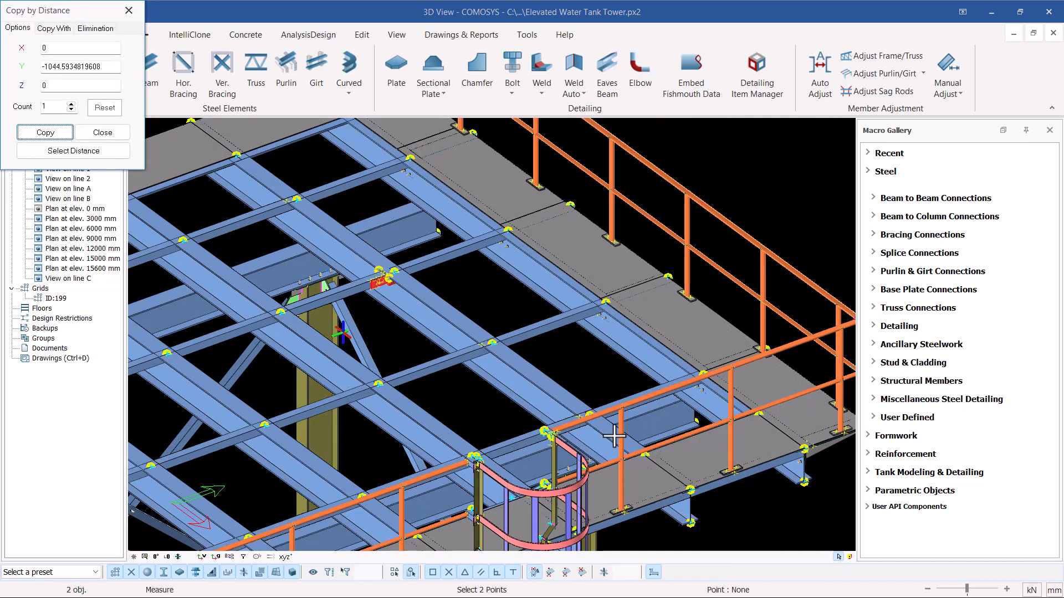
scroll(382, 272, up, 5)
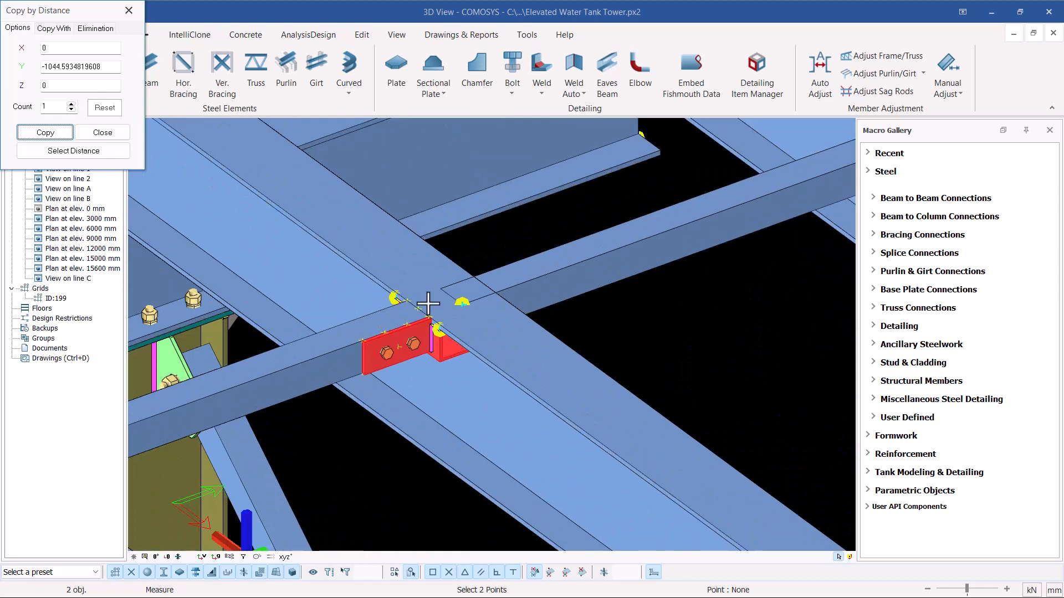
scroll(417, 309, down, 5)
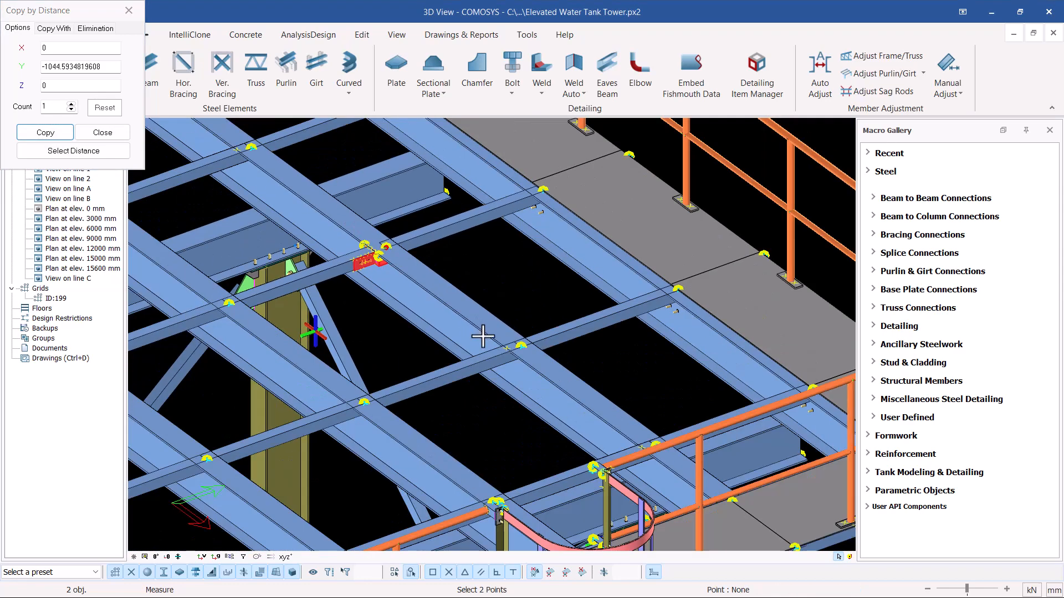
scroll(487, 339, up, 4)
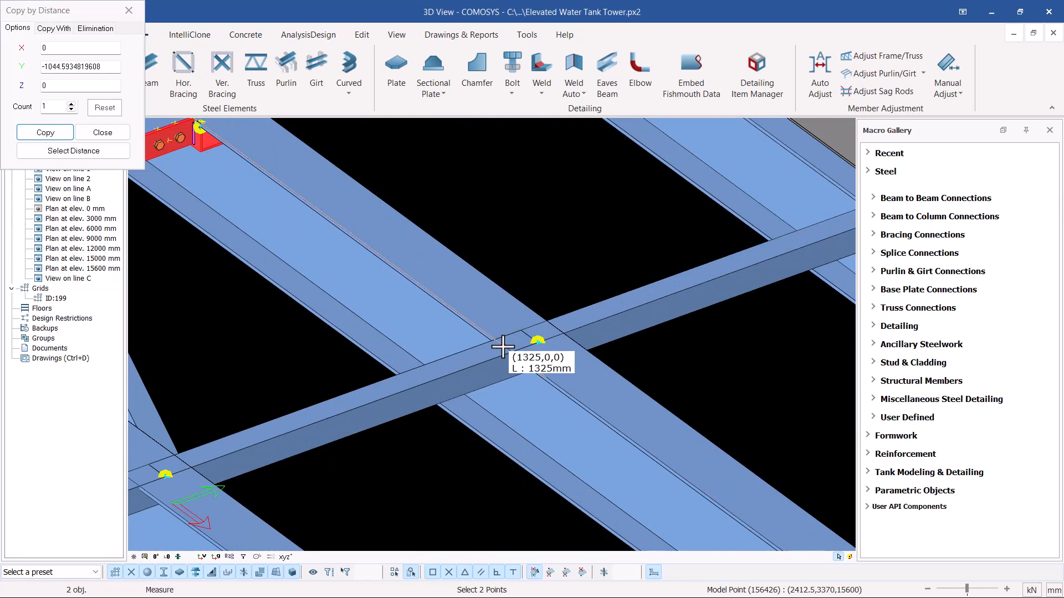
click(502, 347)
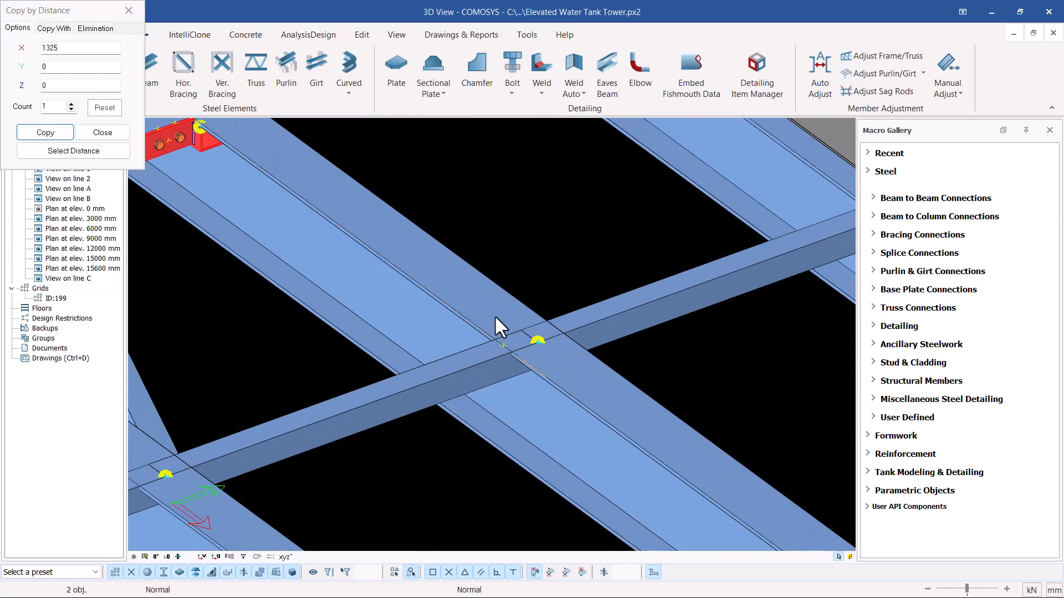
- Set the copy count to 2, copy the selected connection plates along the main beam and close the copy settings
scroll(495, 315, down, 5)
scroll(547, 337, up, 3)
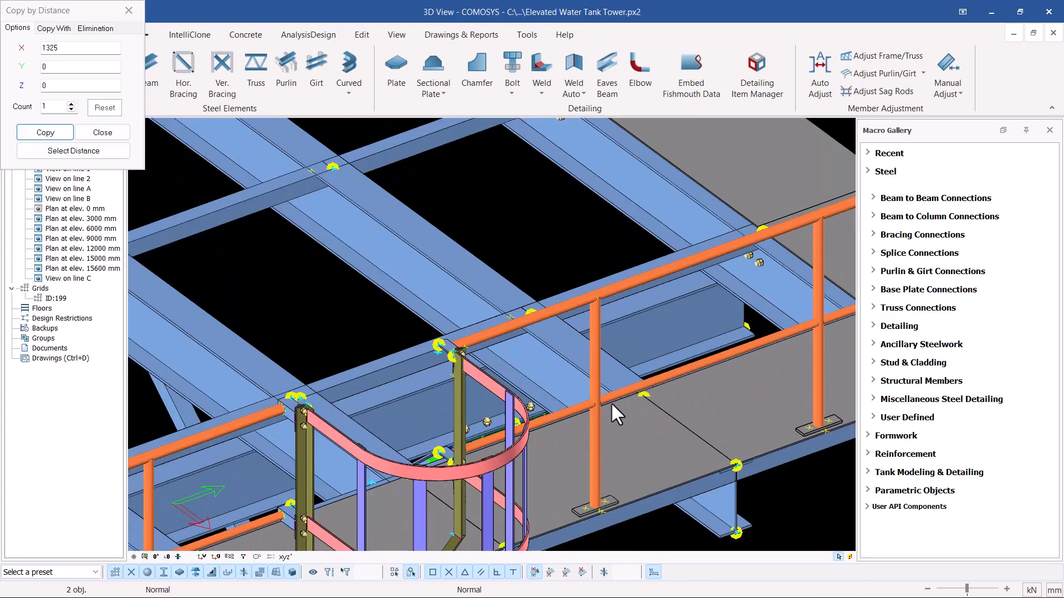
scroll(658, 359, down, 5)
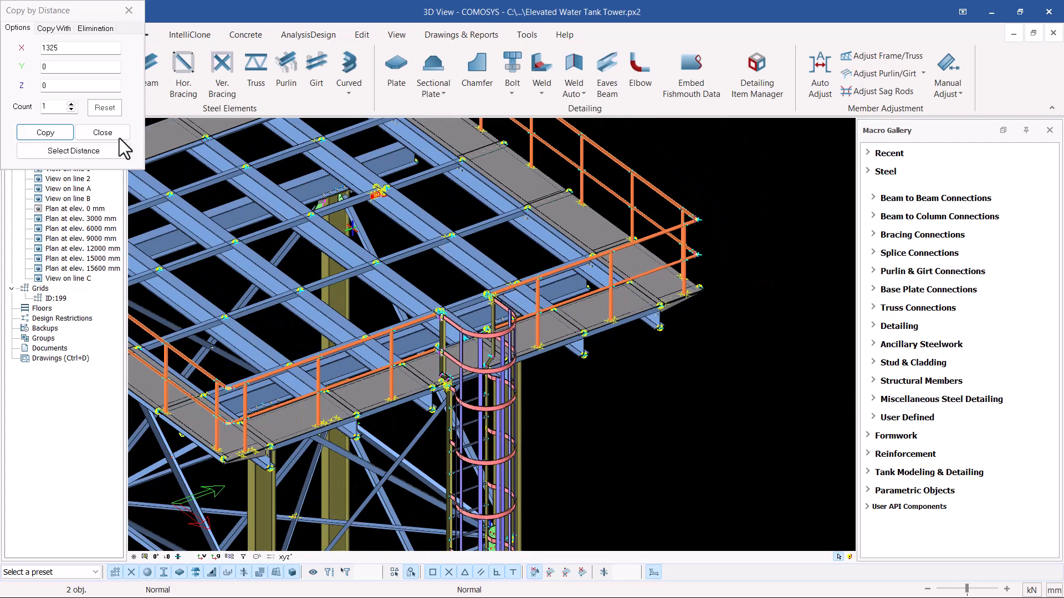
click(71, 104)
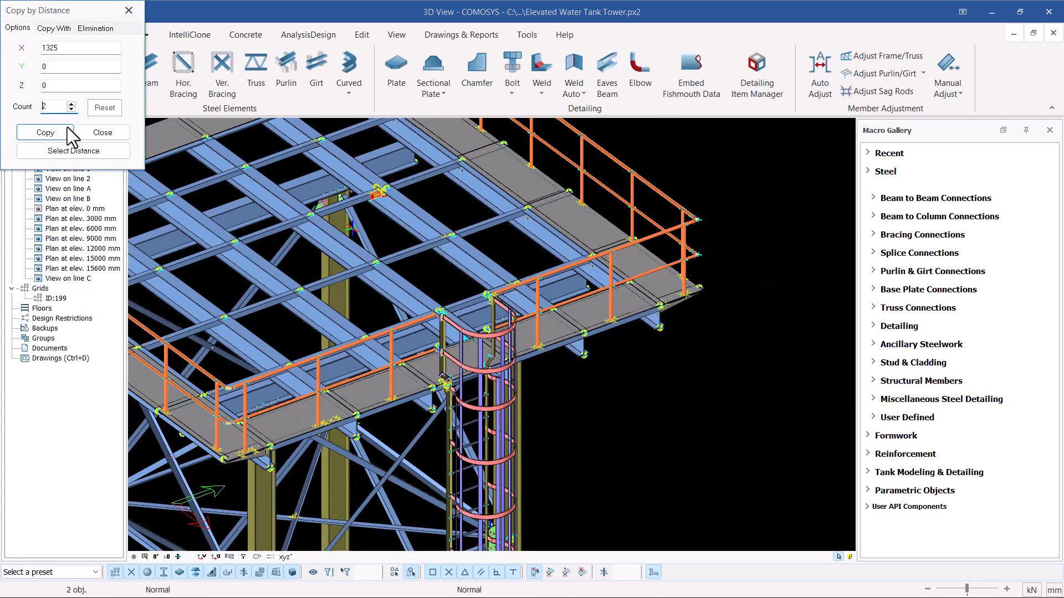
click(58, 132)
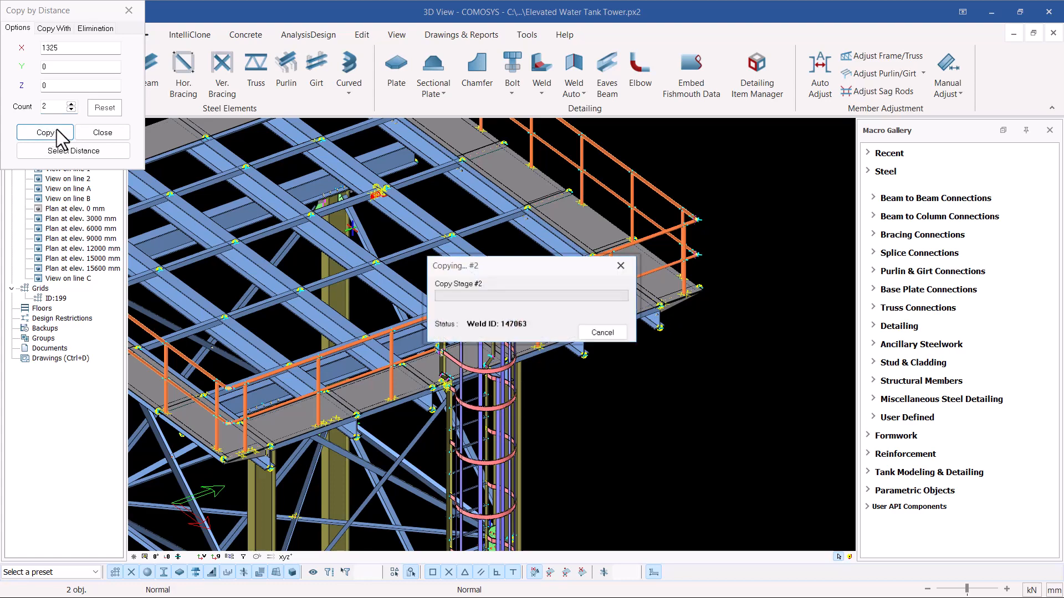
click(125, 131)
- Inspect the copied connection near the ladder and check where the secondary beam overlaps the main beam
scroll(524, 317, up, 10)
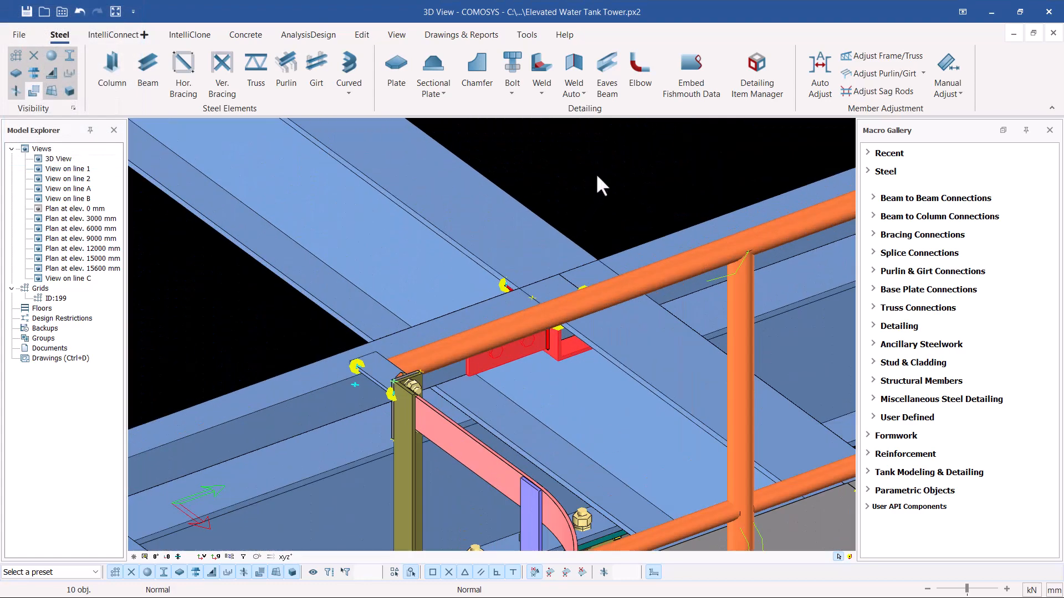
click(597, 176)
click(524, 336)
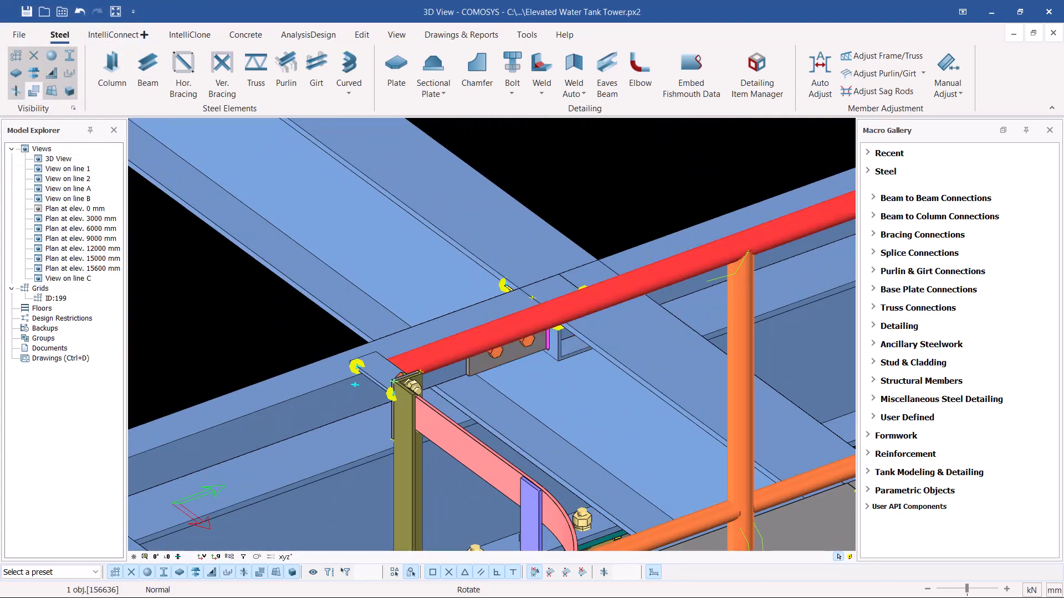
middle_drag(524, 335, 543, 318)
scroll(543, 318, down, 2)
scroll(381, 410, up, 4)
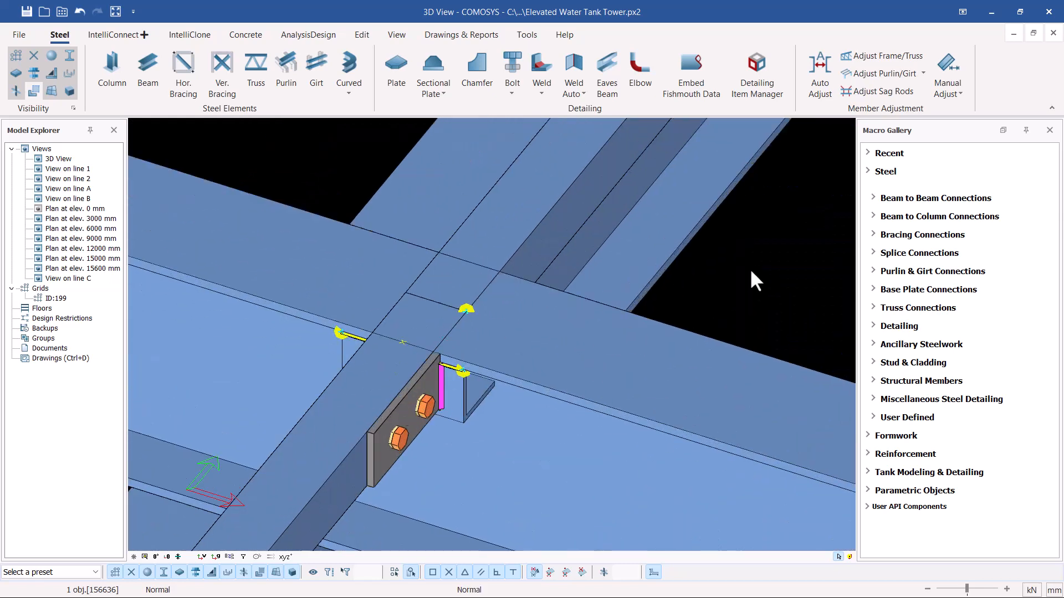
click(319, 433)
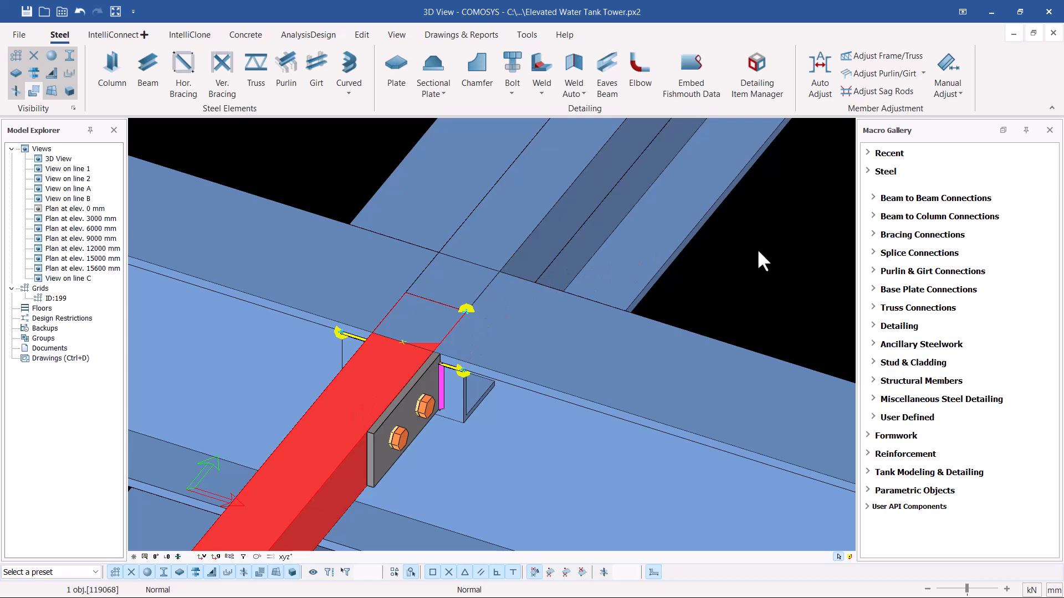
click(599, 374)
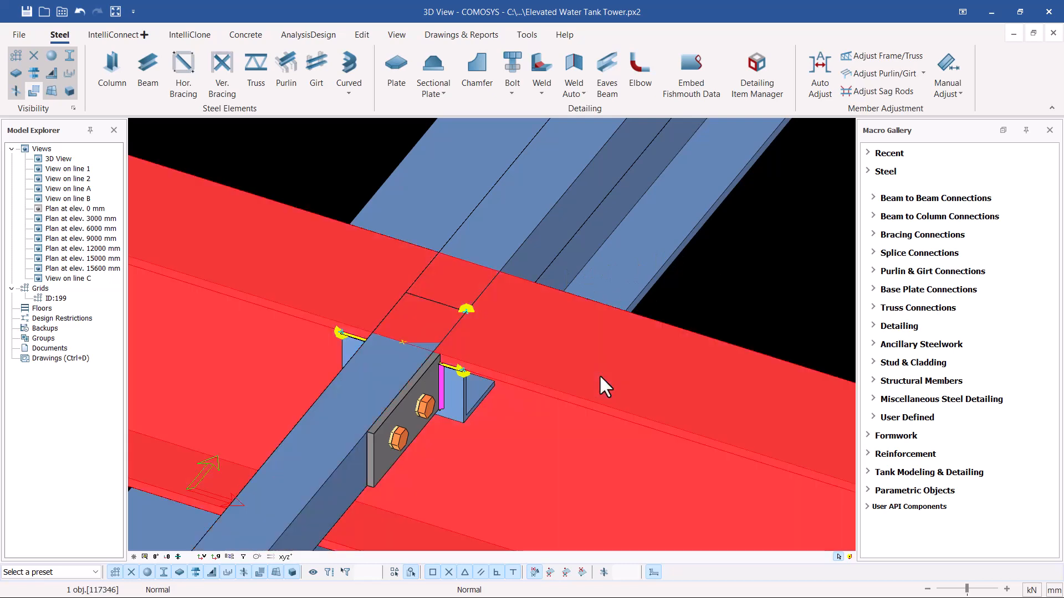
click(754, 274)
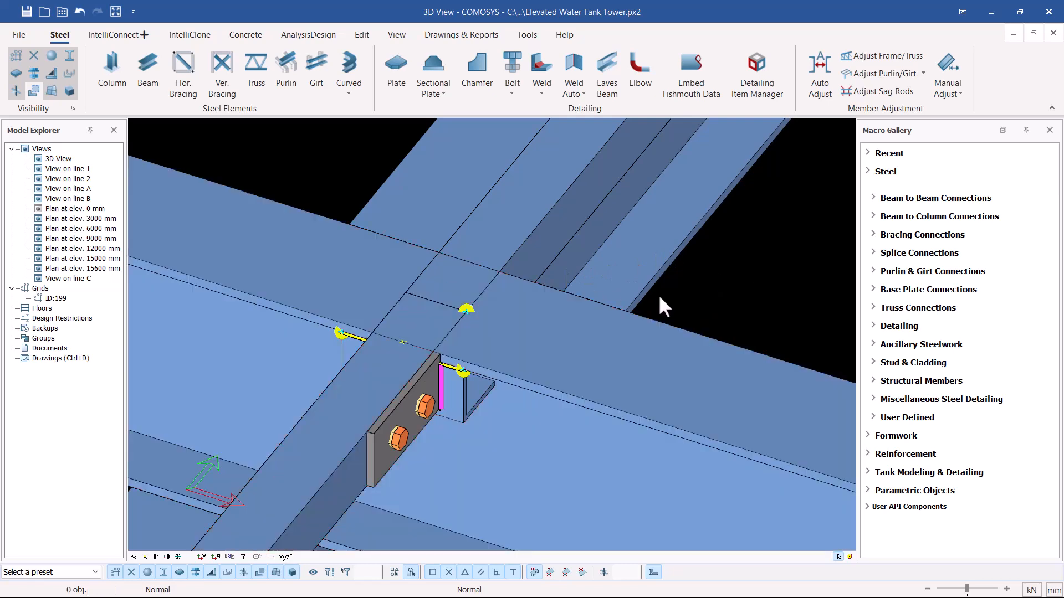
- Trim the secondary beam's overlapping end at the copied connection with a Fitting cut, using the stiffener plate as the cutting reference
click(363, 36)
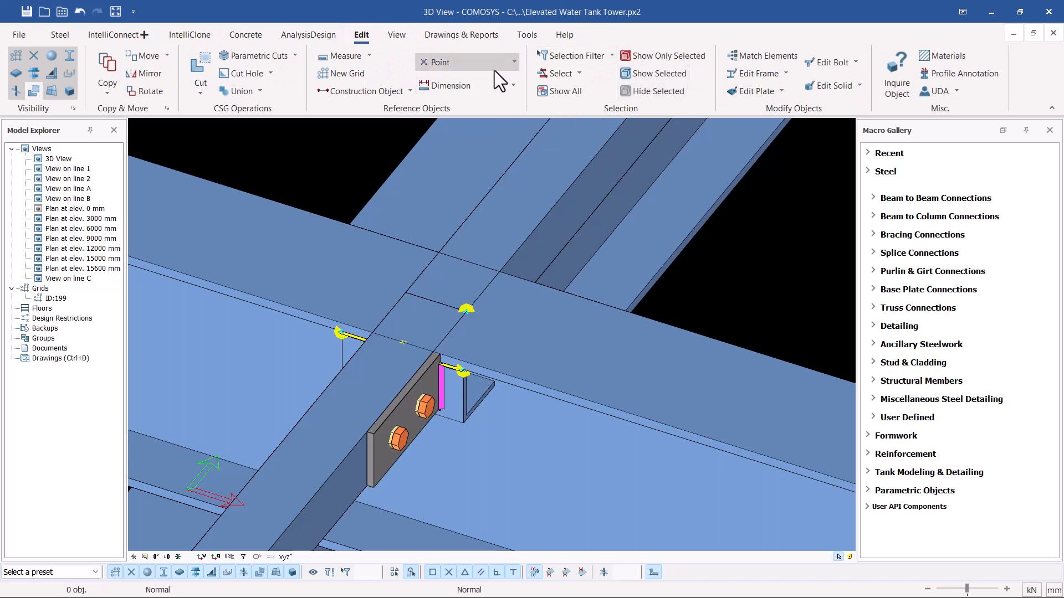
click(196, 95)
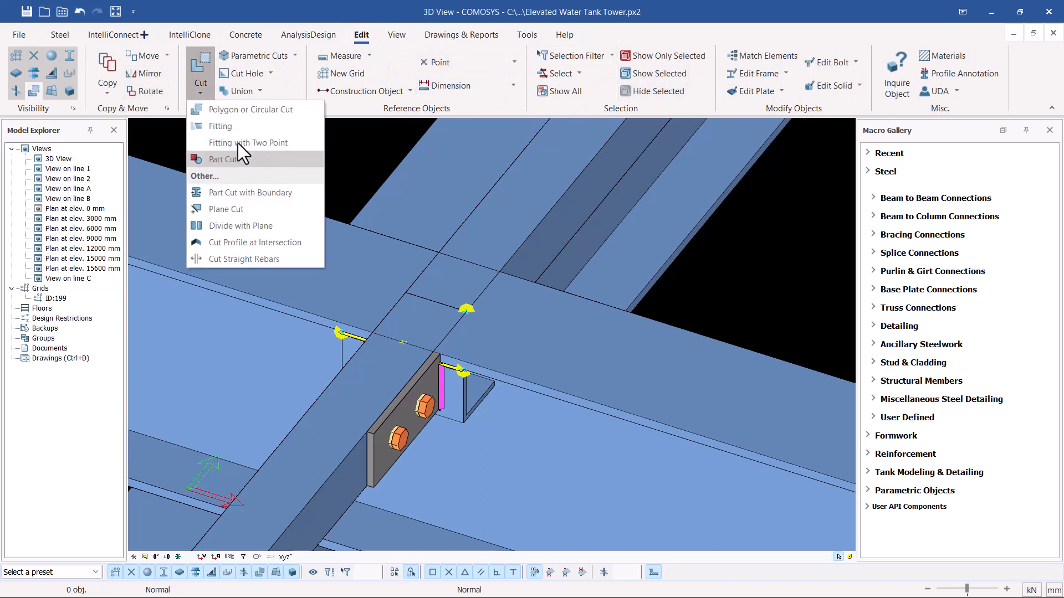
click(227, 127)
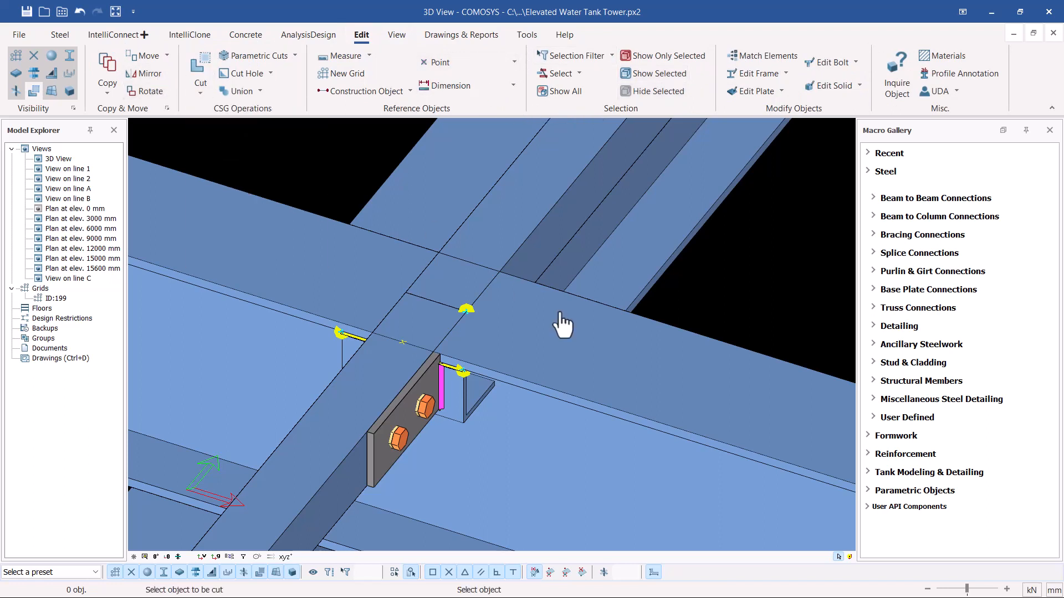
click(337, 437)
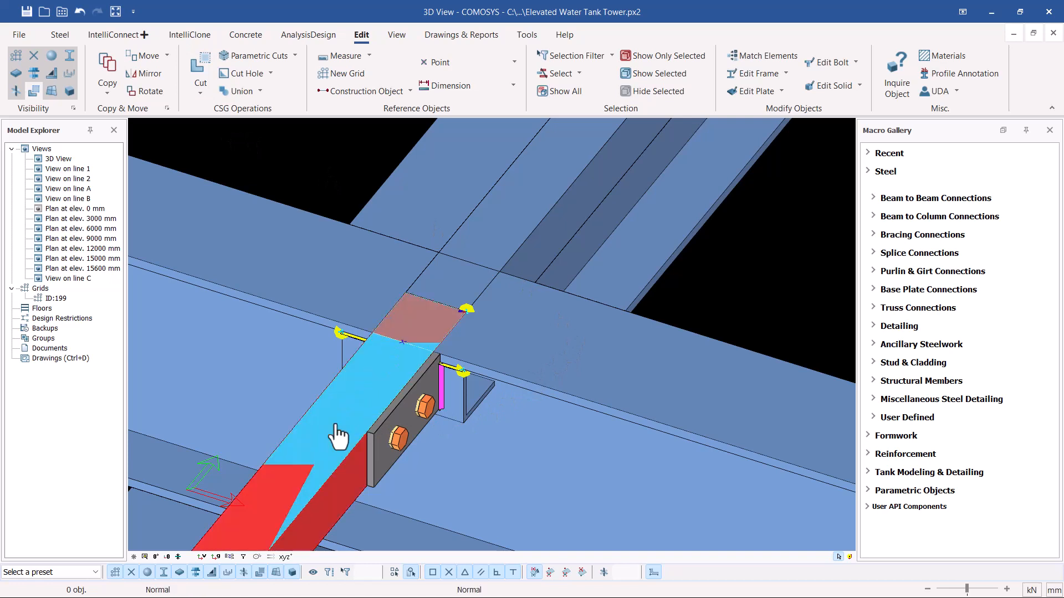
click(454, 394)
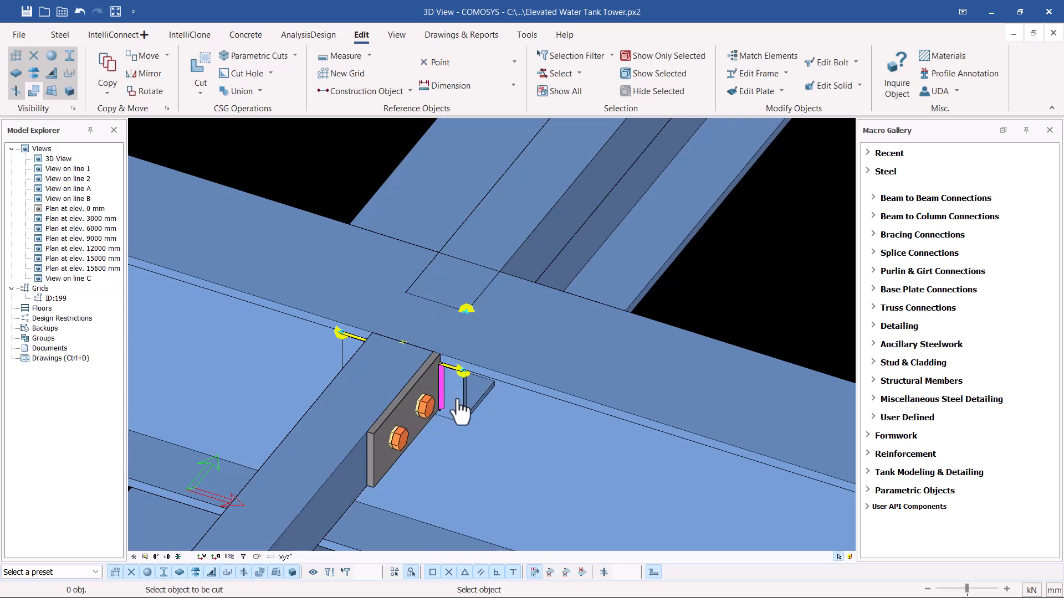
- Trim the overlapping secondary beam end at the next copied connection with a Fitting cut, using the stiffener plate as the cutting reference
scroll(672, 328, down, 5)
scroll(440, 237, up, 3)
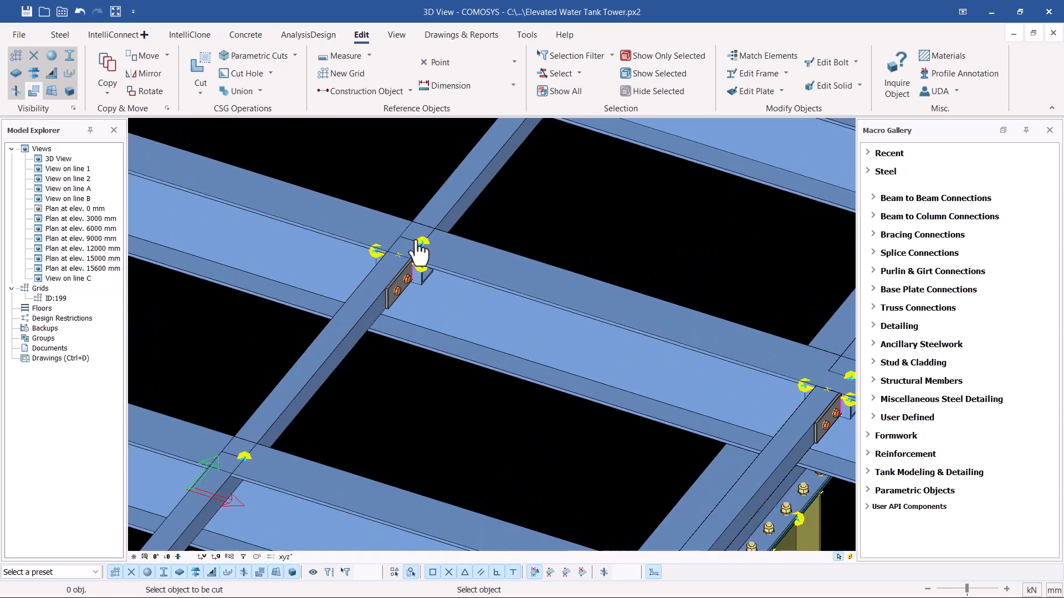
scroll(419, 252, up, 3)
click(330, 348)
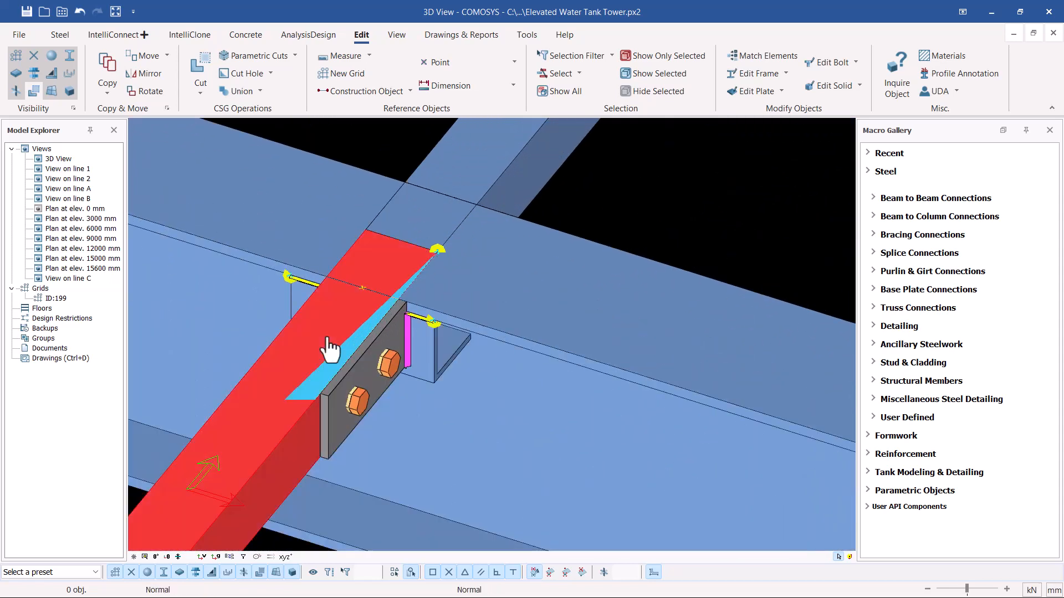
click(430, 353)
scroll(631, 354, down, 5)
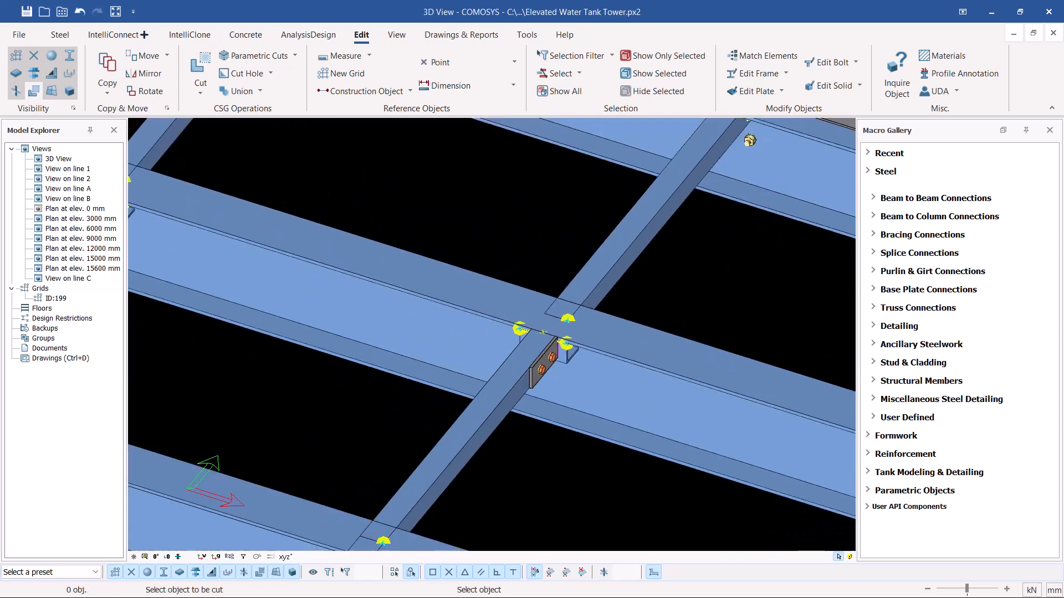
scroll(219, 233, down, 4)
scroll(373, 280, up, 5)
key(Escape)
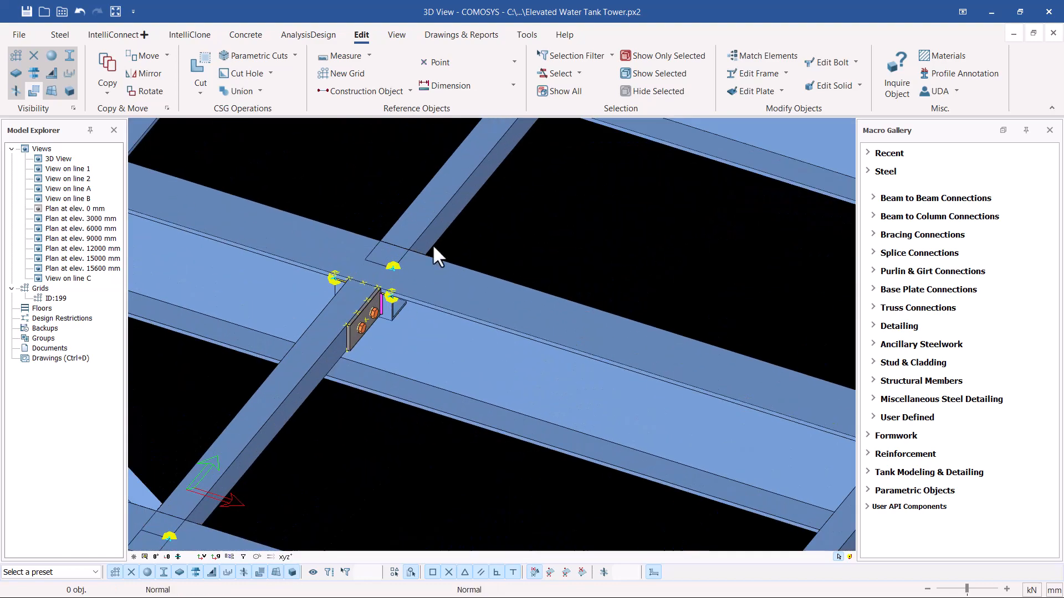
- Select the stiffener plate and the bolted plate at the last trimmed joint and start a linear copy of them
scroll(416, 263, down, 4)
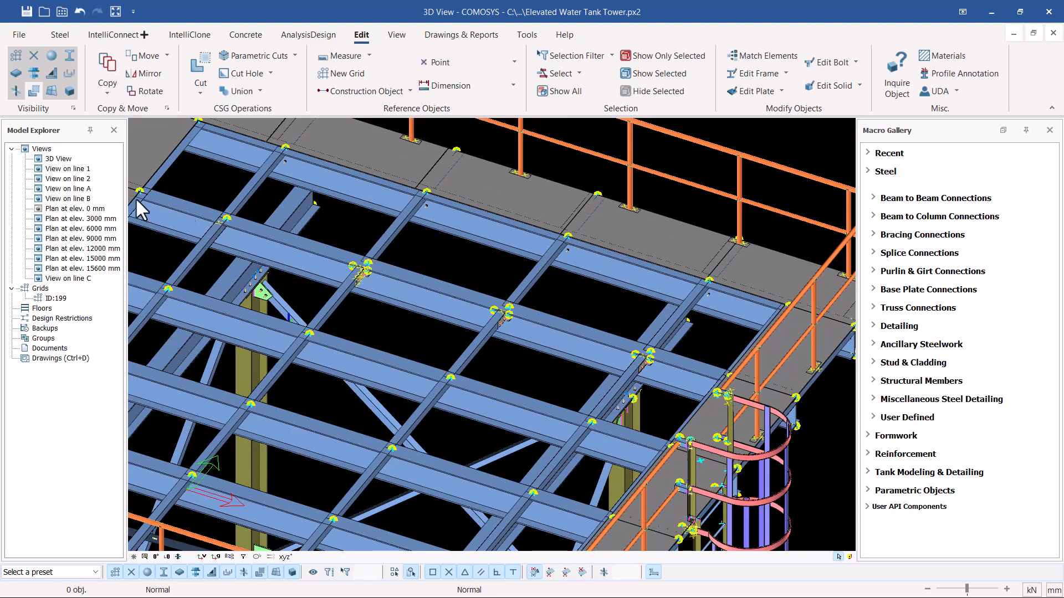
scroll(352, 267, down, 3)
scroll(202, 224, up, 4)
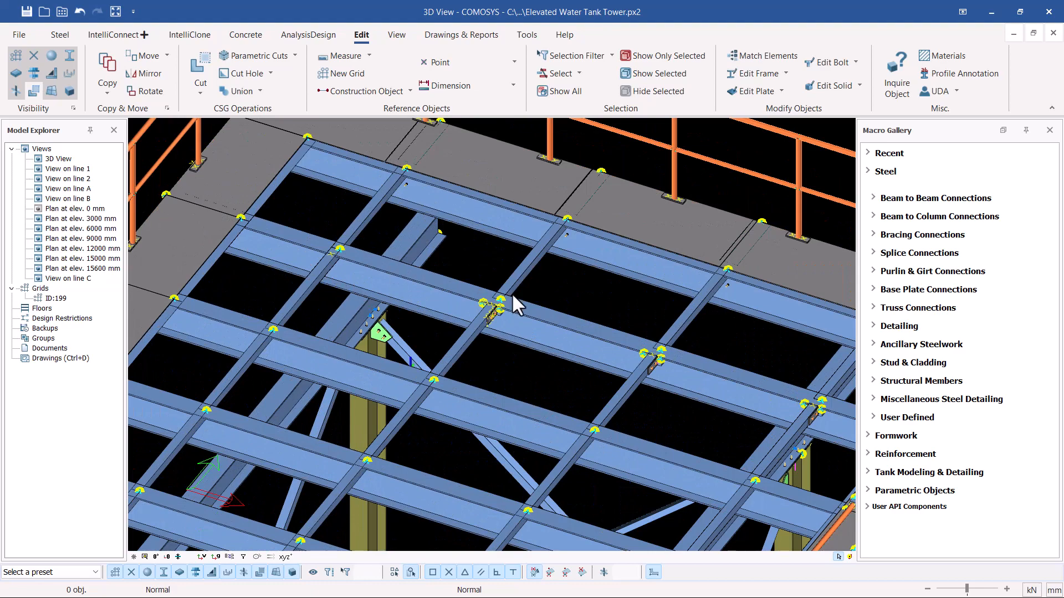
scroll(514, 305, up, 5)
click(546, 273)
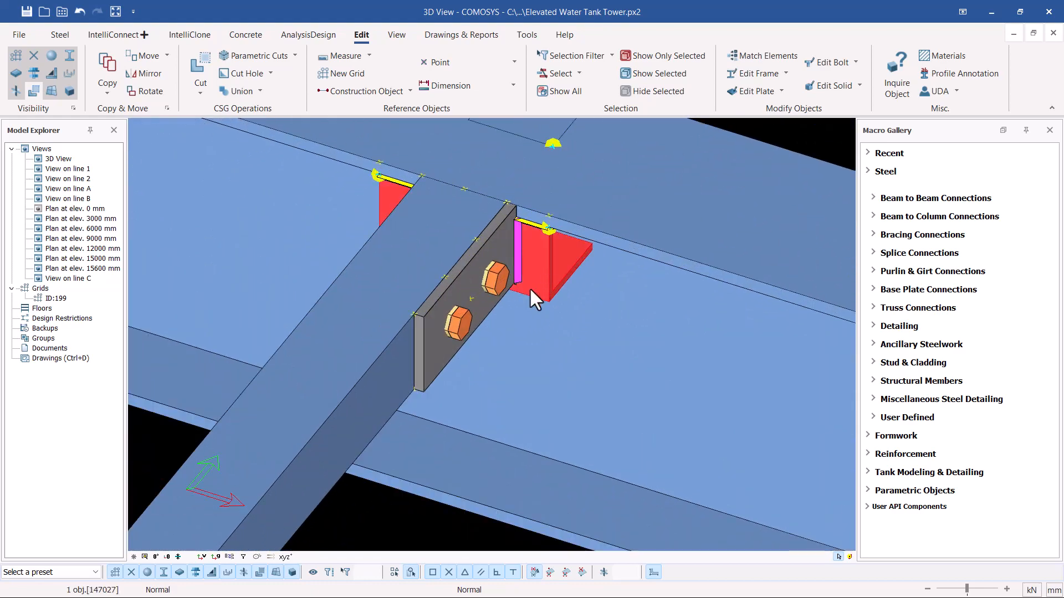
ctrl+click(482, 302)
scroll(486, 310, down, 3)
right_click(687, 229)
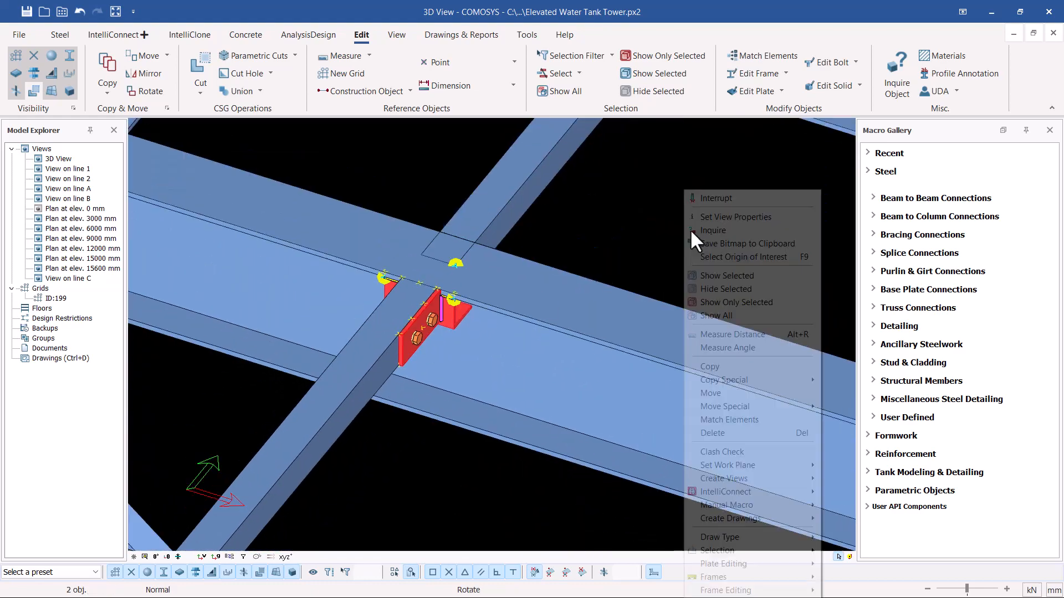
mouse_move(745, 379)
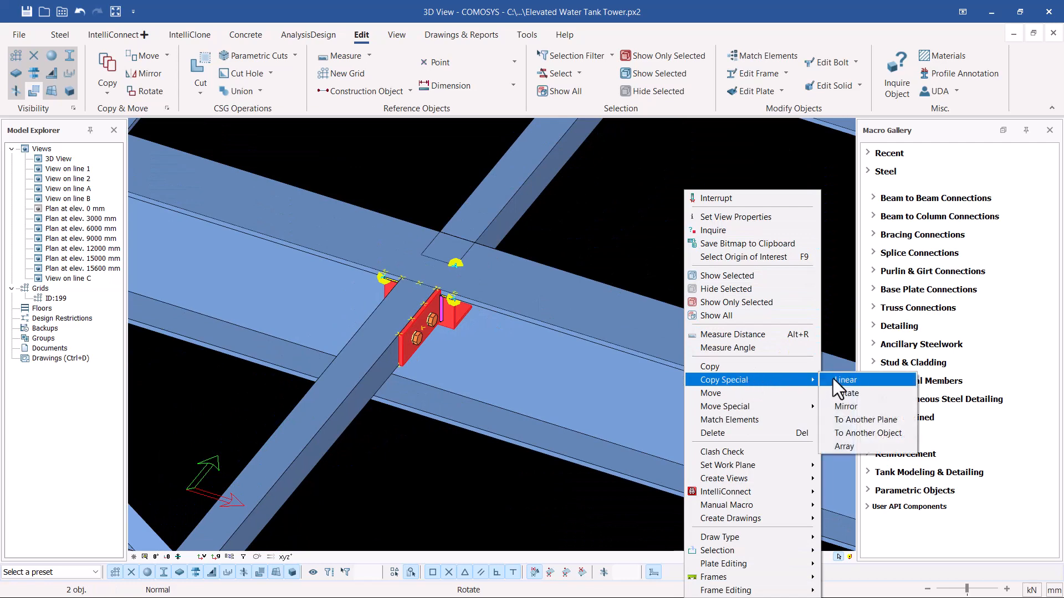
click(832, 378)
- Pick a copy distance of -1325 mm along X to the neighbouring beam joint and copy the selected plates once
scroll(422, 283, up, 2)
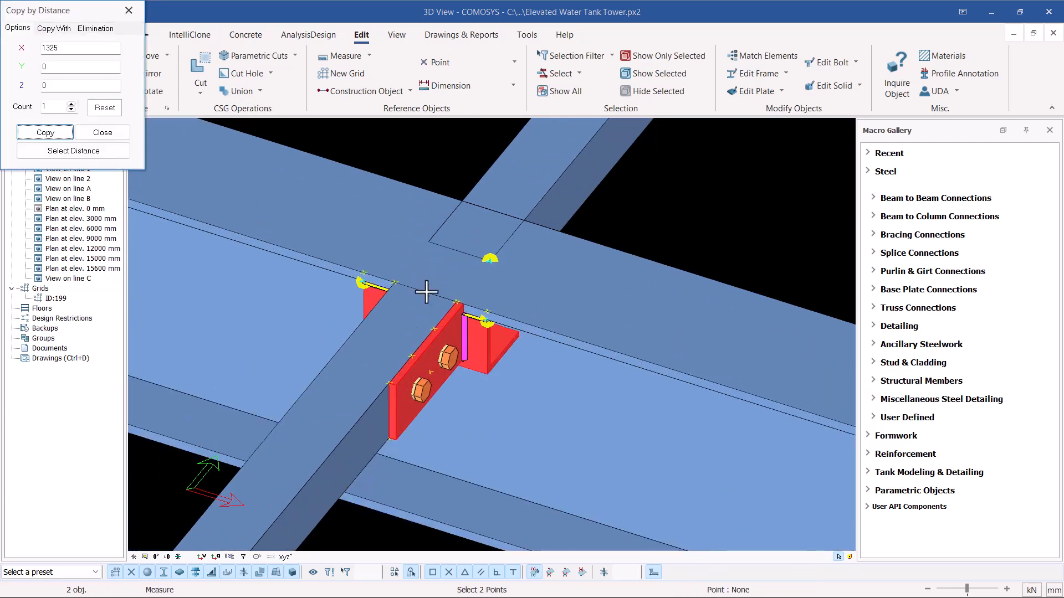
scroll(426, 294, down, 3)
scroll(636, 358, down, 4)
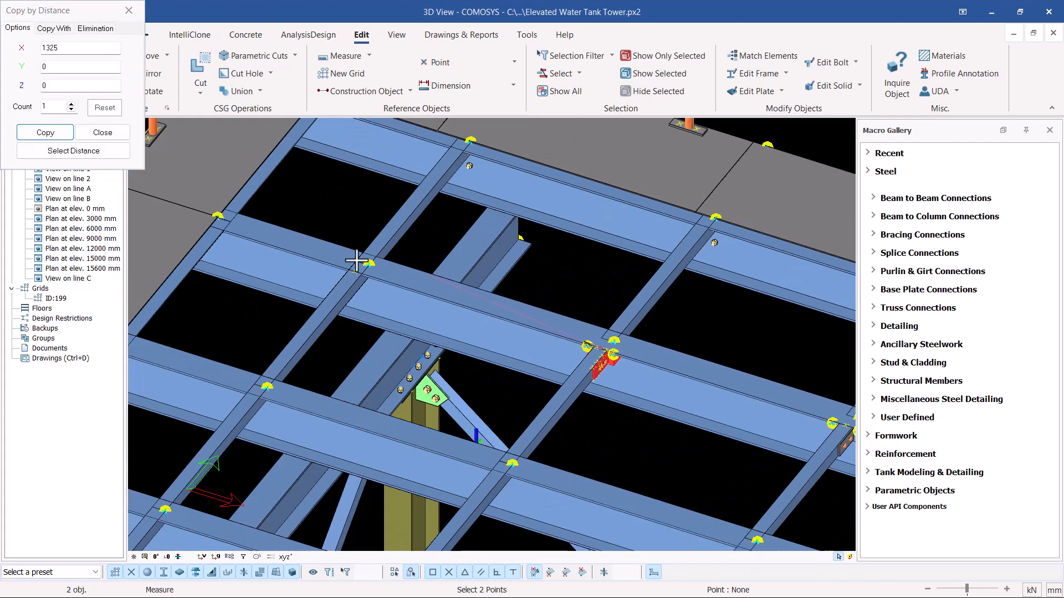
scroll(358, 279, up, 3)
scroll(361, 279, up, 2)
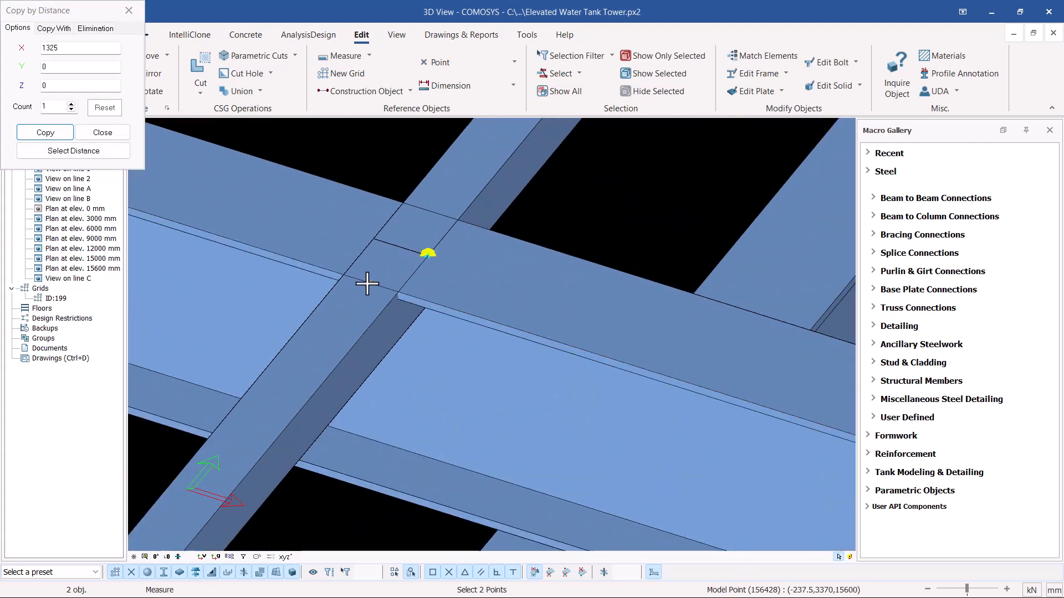
click(367, 284)
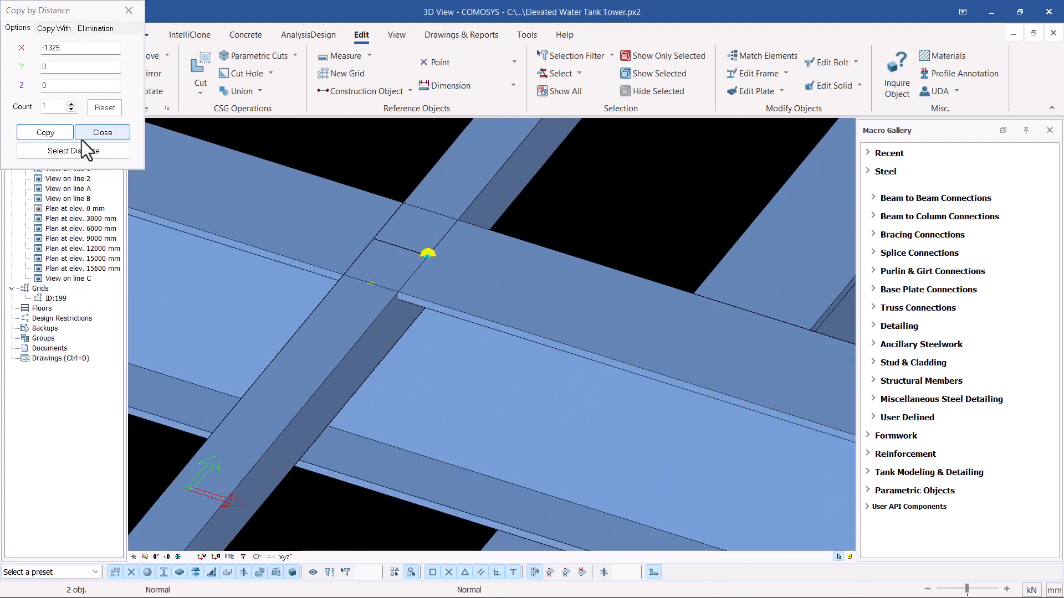
click(46, 132)
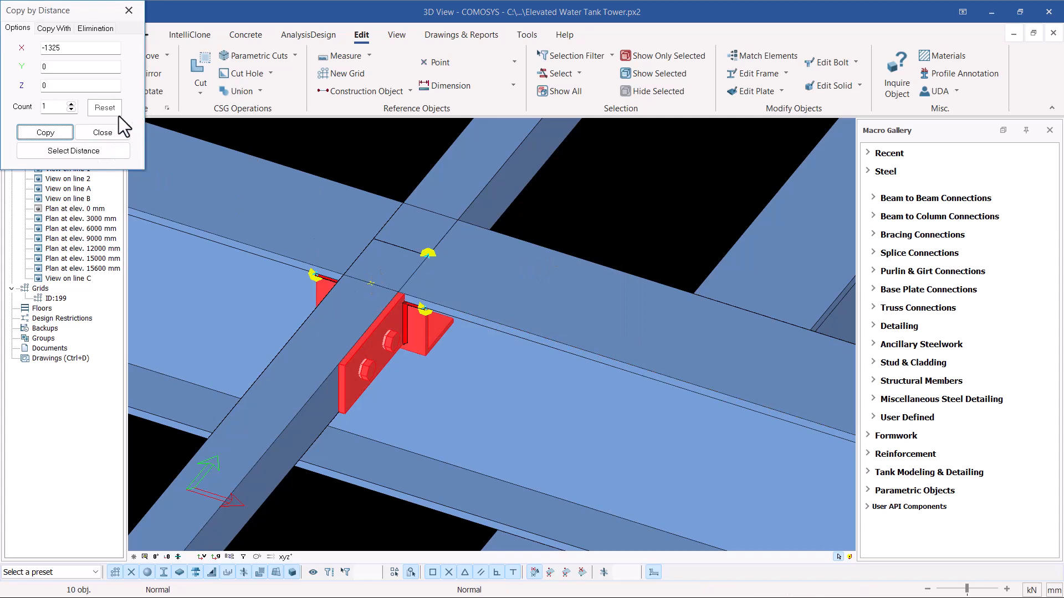
click(103, 132)
key(Escape)
scroll(438, 311, down, 3)
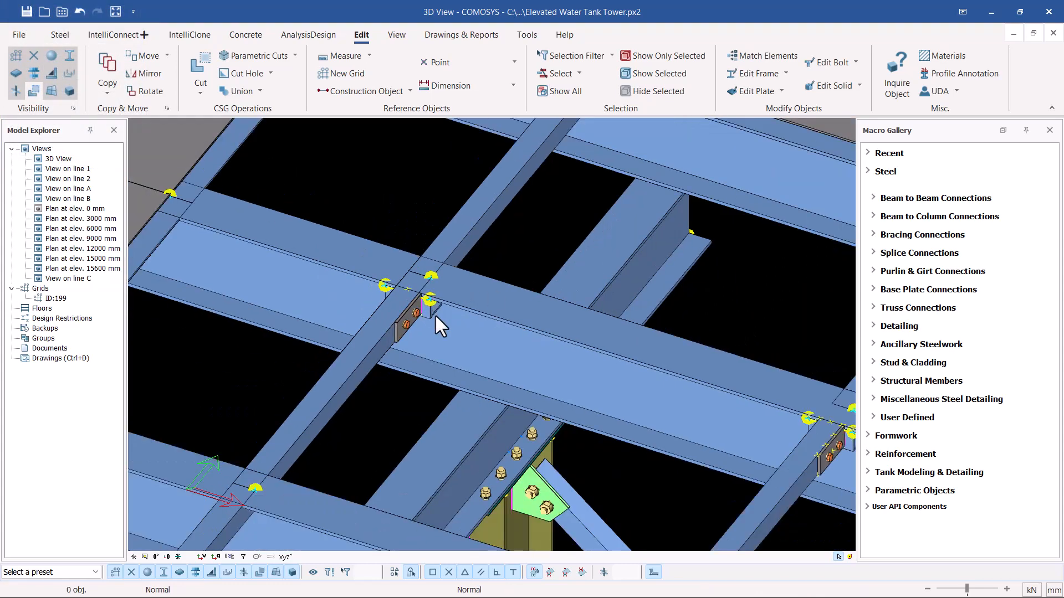
scroll(434, 314, up, 5)
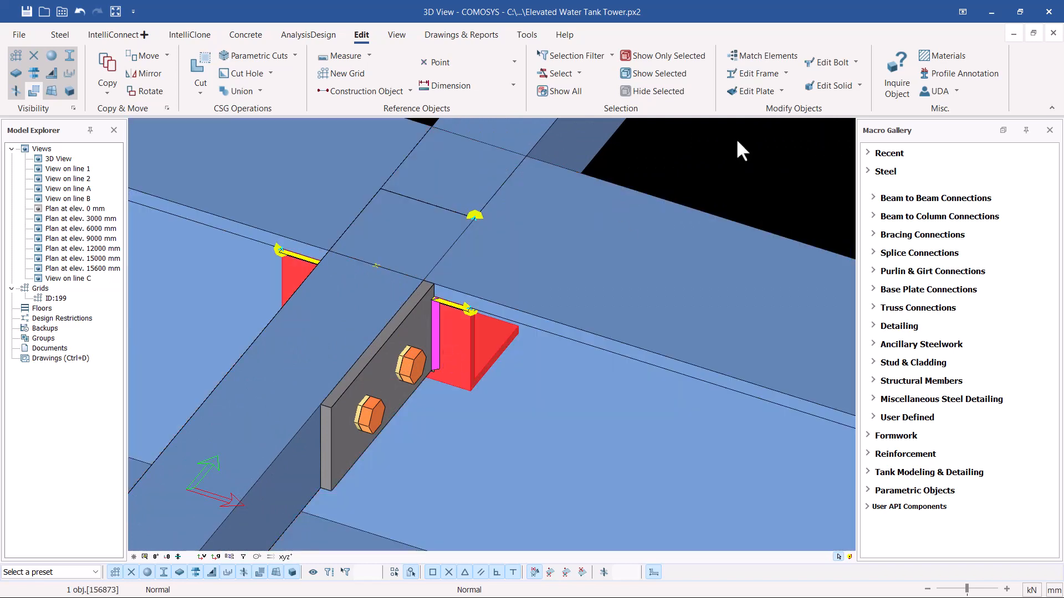
scroll(351, 304, down, 3)
scroll(358, 299, down, 3)
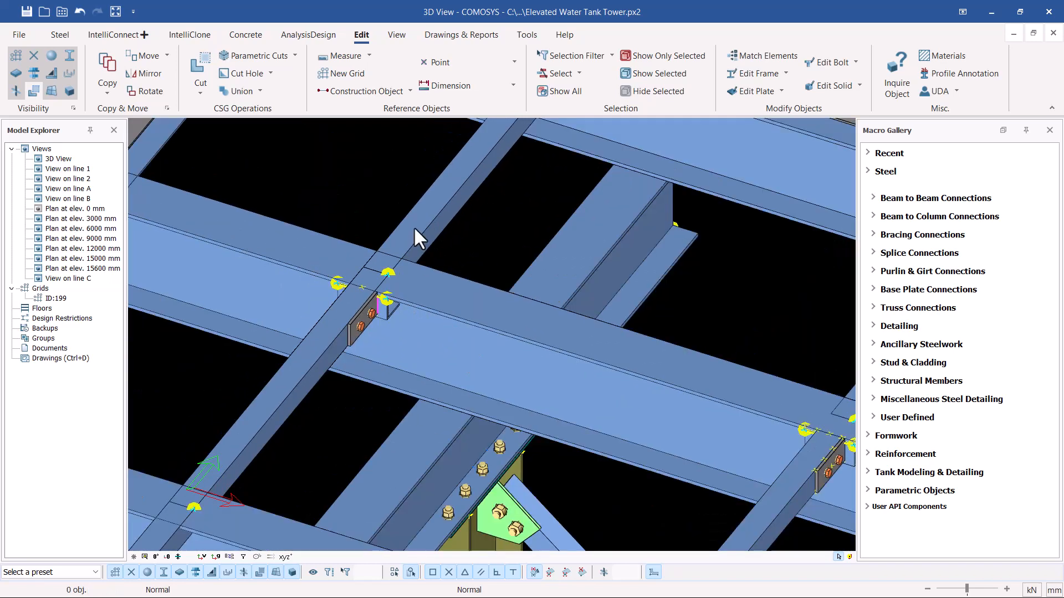
click(198, 96)
click(230, 143)
scroll(351, 283, up, 4)
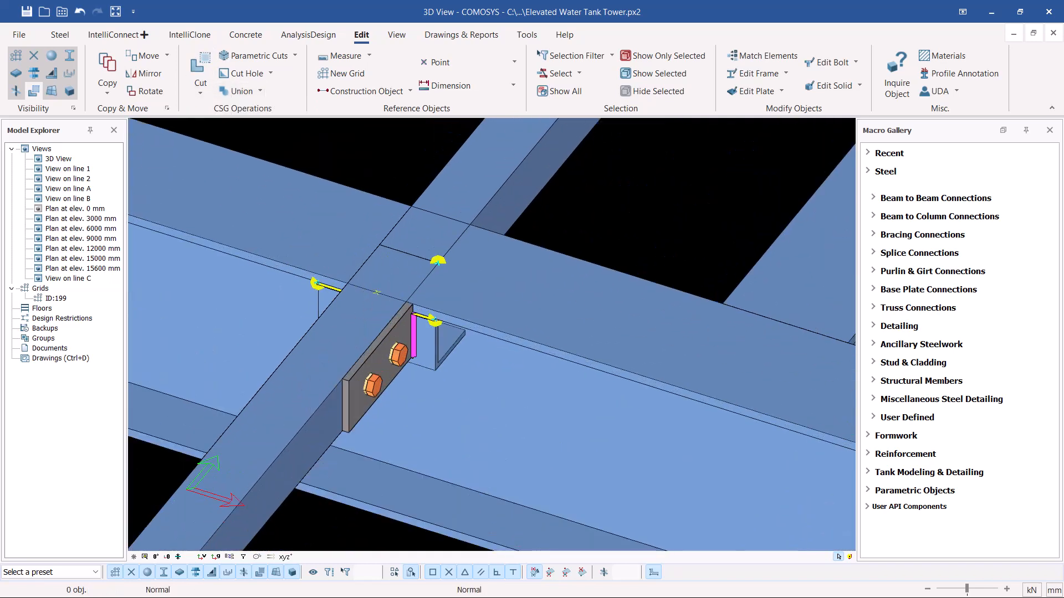
click(341, 355)
scroll(349, 357, up, 2)
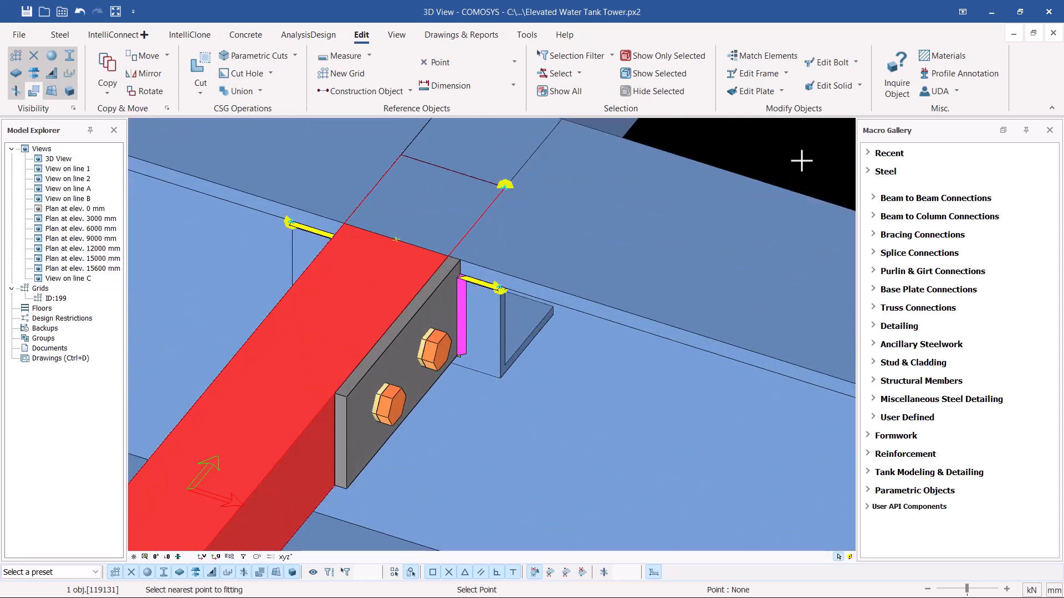
key(Escape)
scroll(421, 305, down, 3)
scroll(440, 268, up, 3)
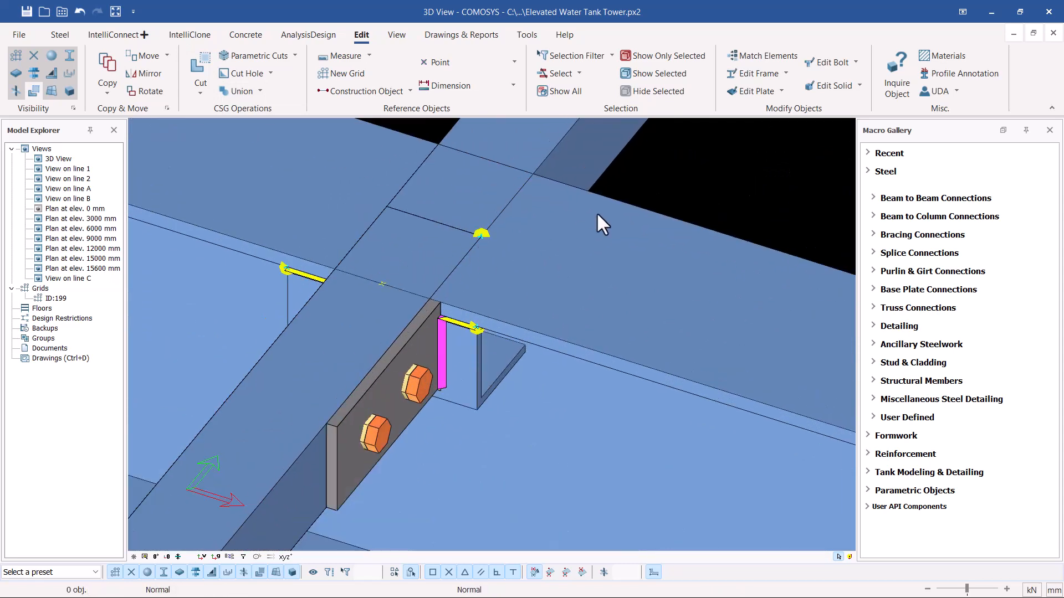
- Trim the secondary beam's overlapping end at the newly copied connection with the Fitting cut, taking the stiffener plate's surface as reference
click(197, 95)
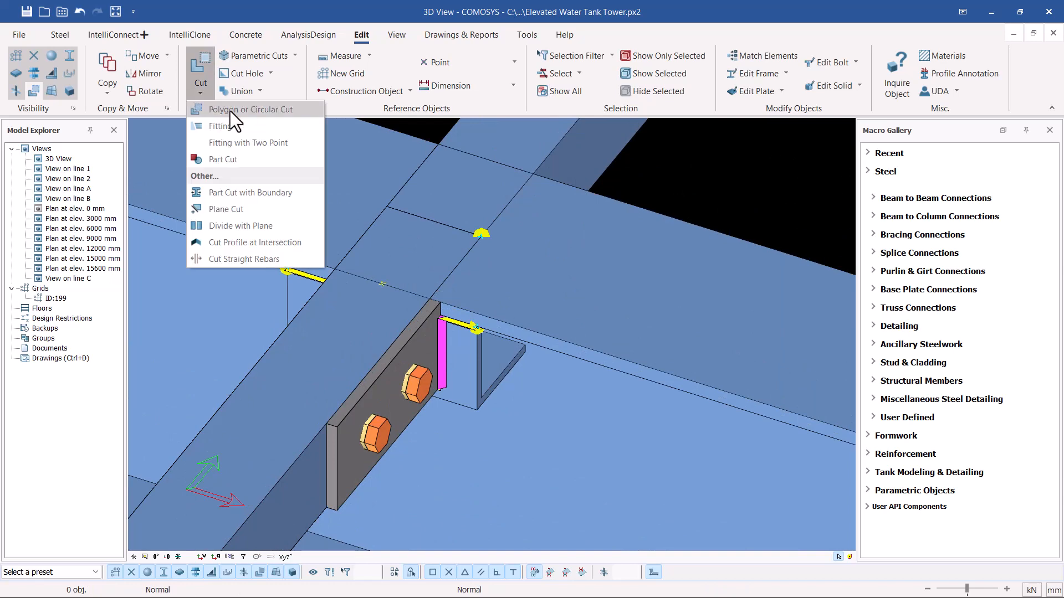
mouse_move(230, 114)
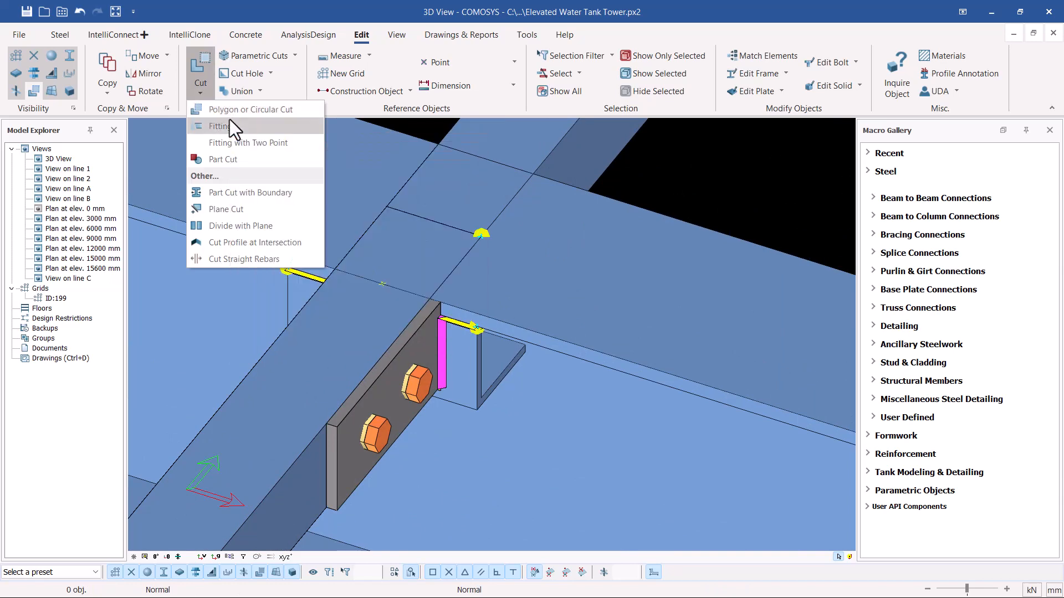
click(219, 127)
scroll(404, 237, down, 3)
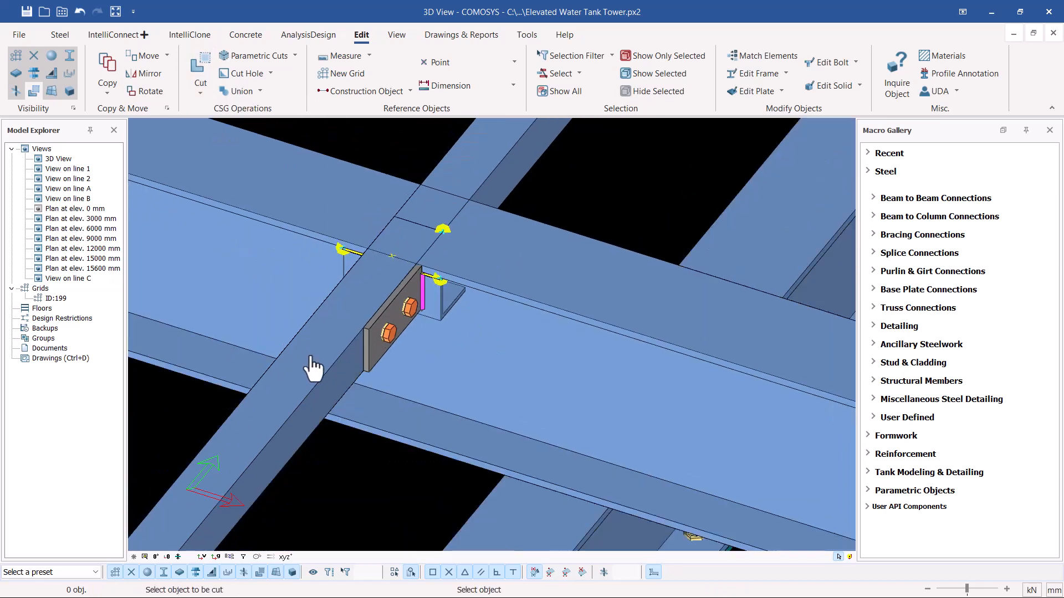
click(313, 352)
scroll(421, 294, up, 2)
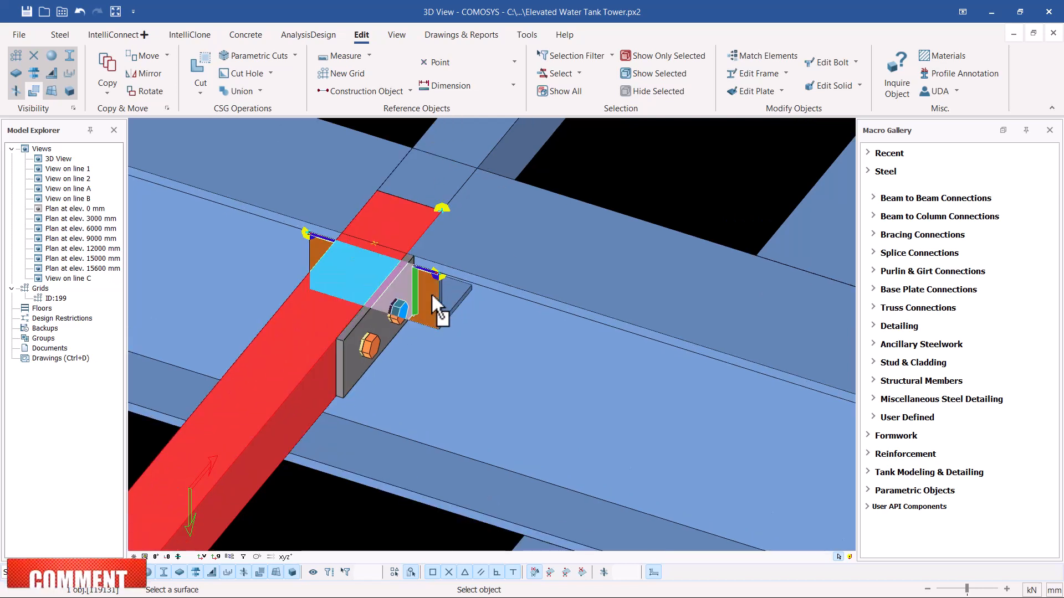
click(433, 298)
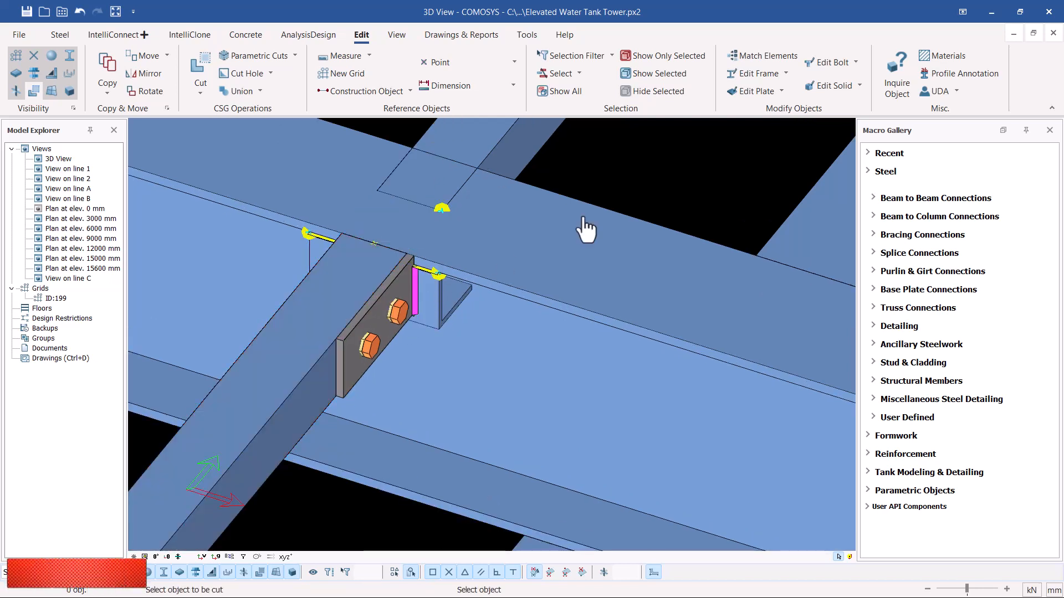
- Hide the grey floor plate that covers the joint of the edge beam and the main beam
scroll(593, 316, down, 3)
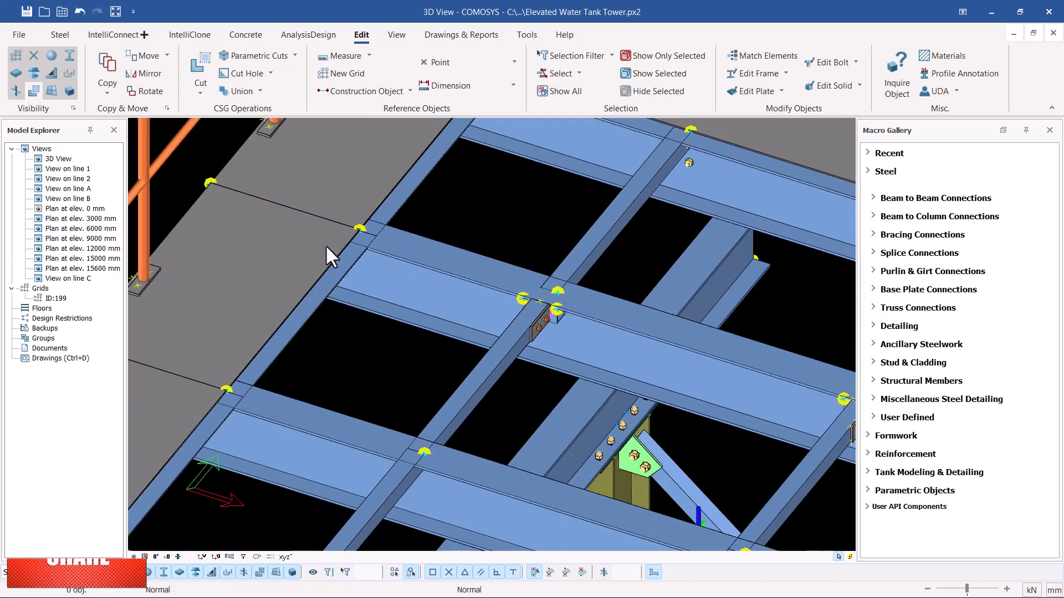
scroll(325, 244, up, 2)
scroll(144, 315, down, 3)
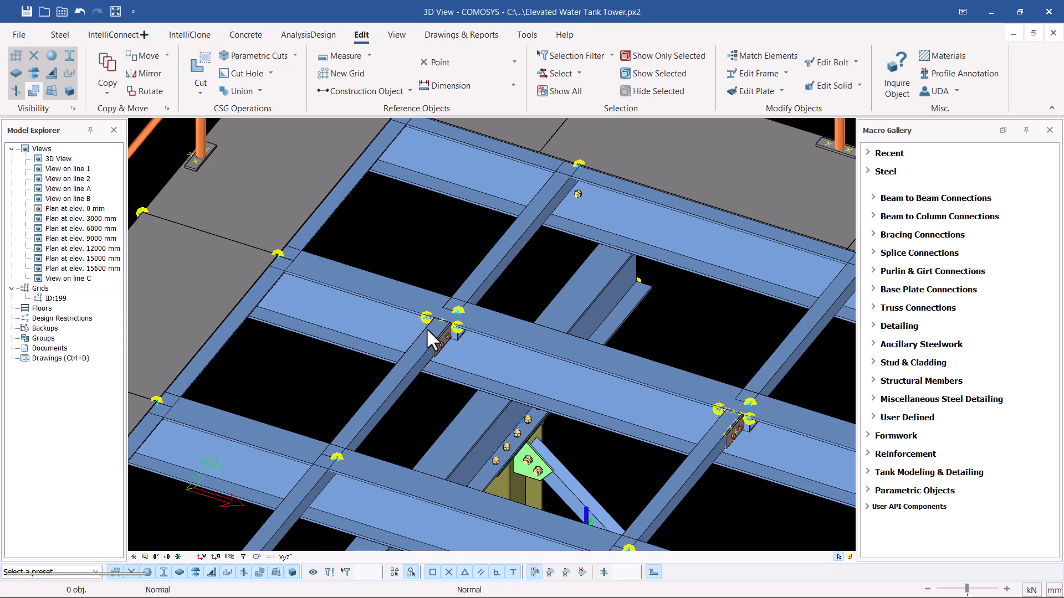
scroll(211, 271, up, 2)
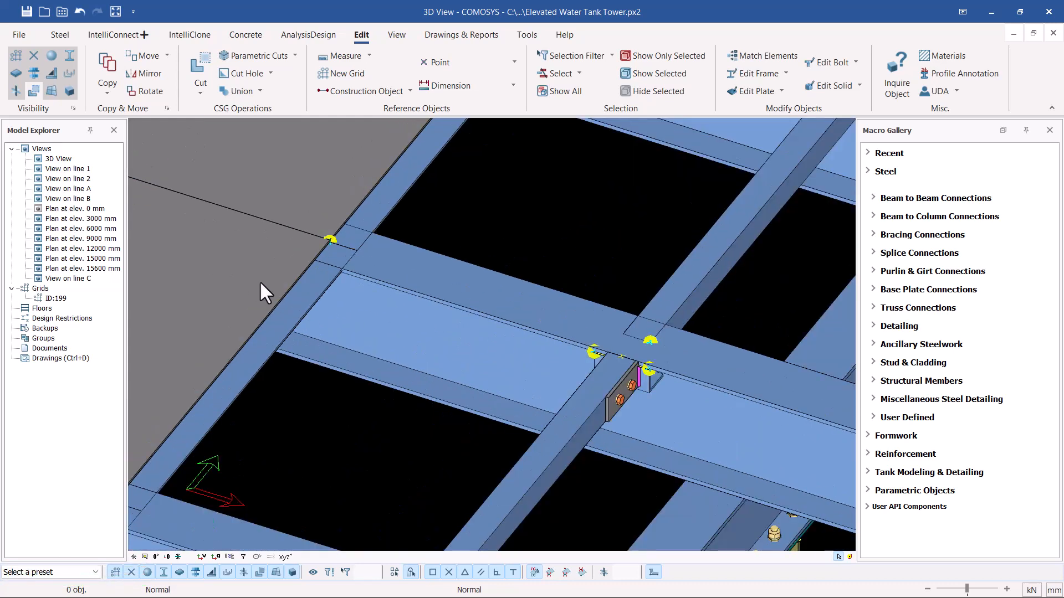
click(246, 272)
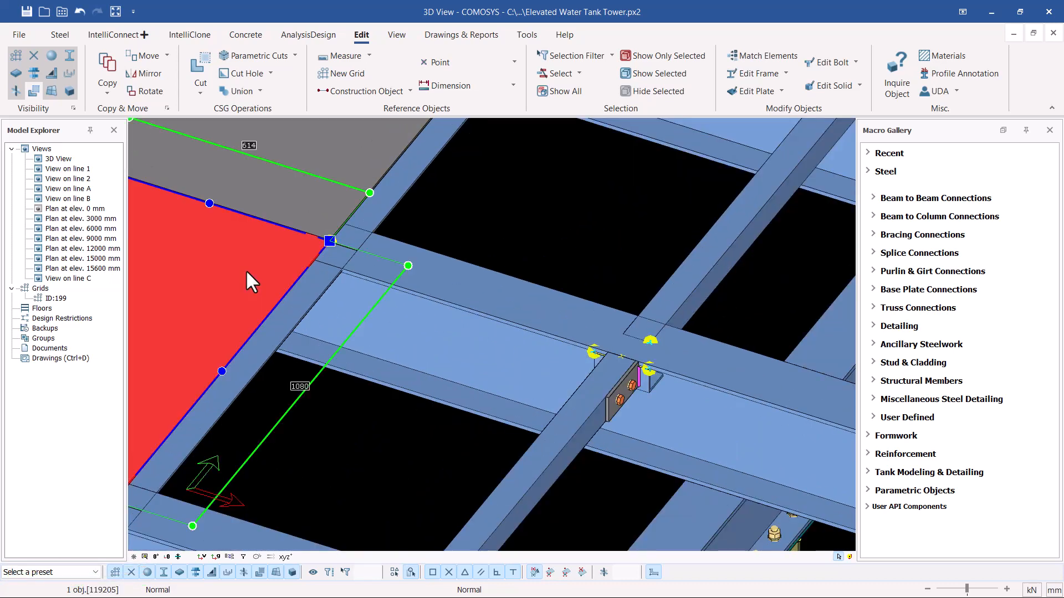
right_click(247, 272)
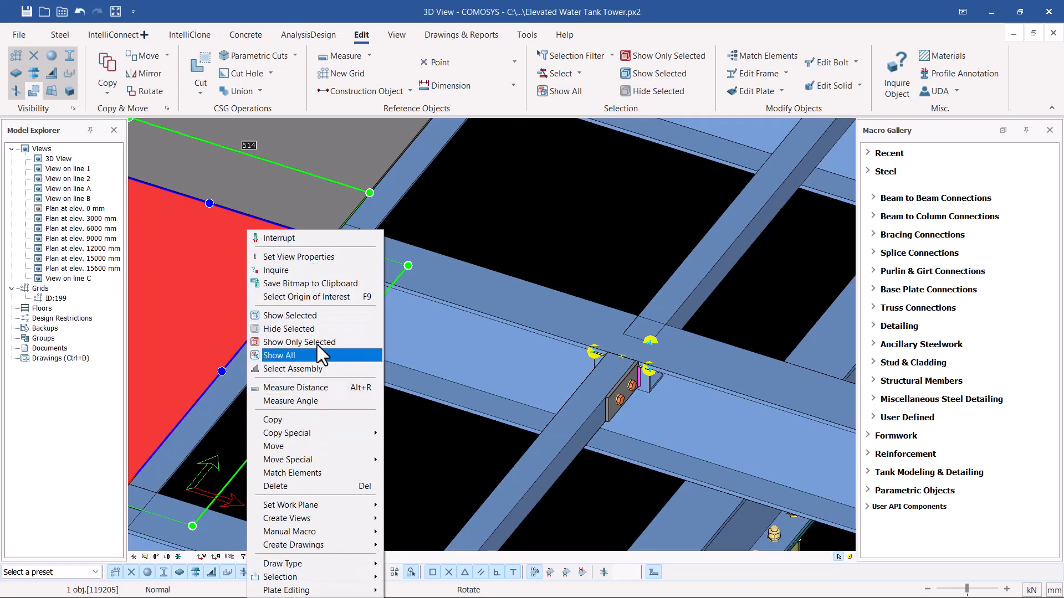
click(291, 330)
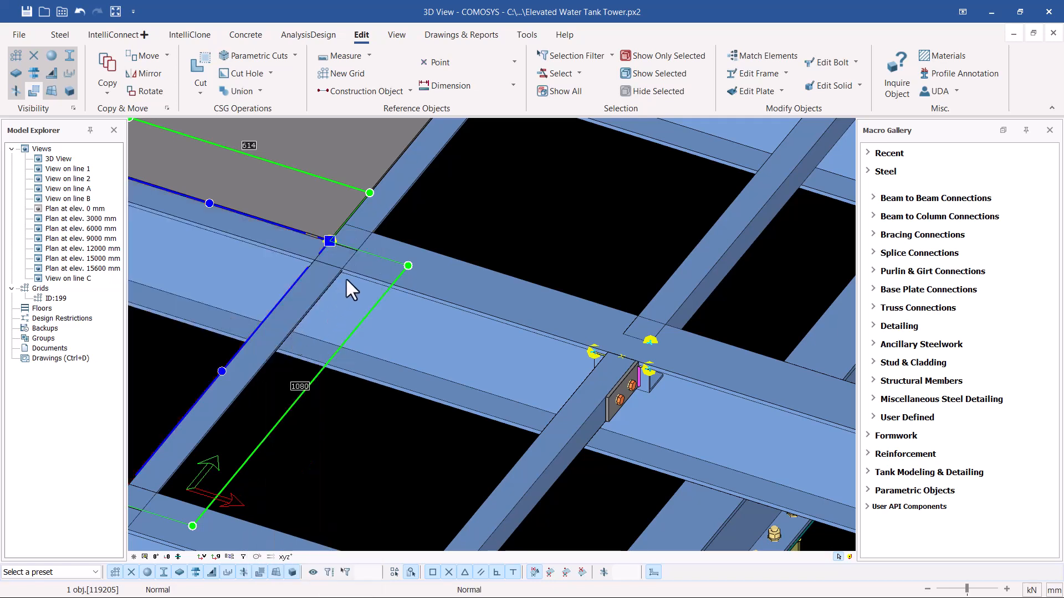
click(520, 207)
scroll(660, 350, up, 4)
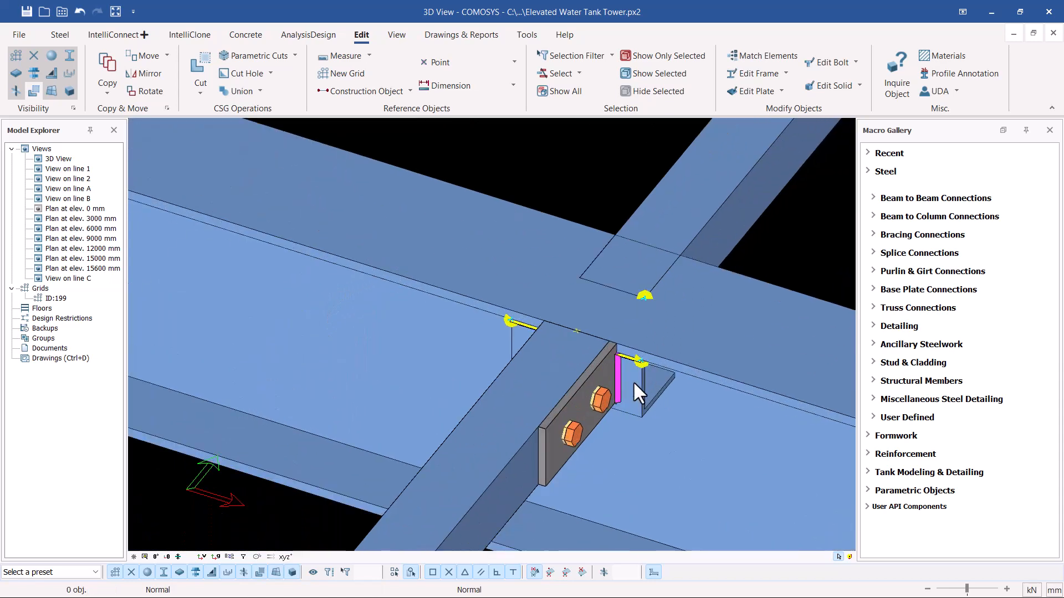
click(636, 380)
ctrl+click(579, 400)
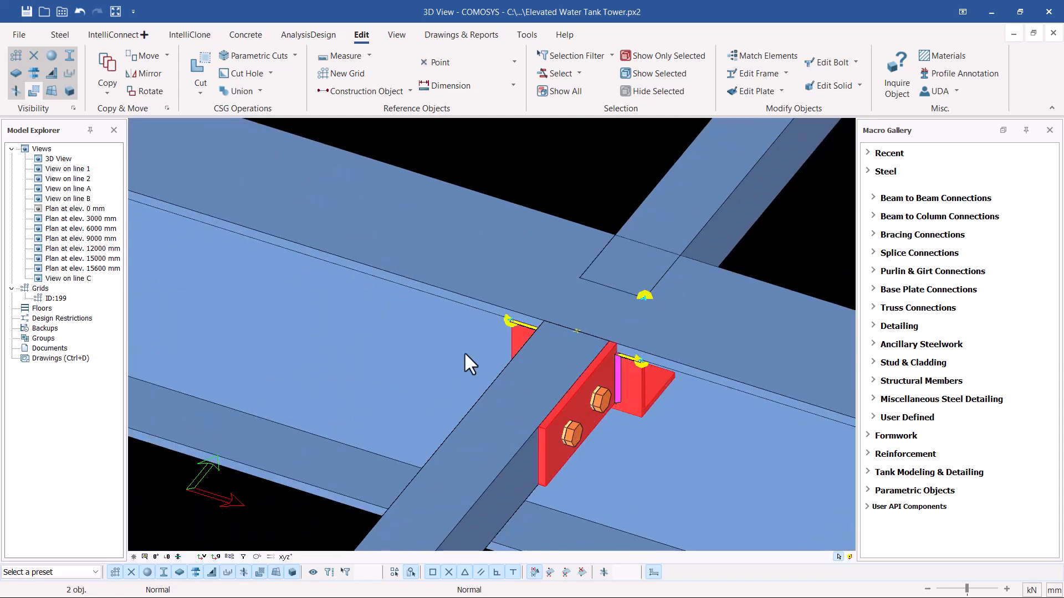
scroll(464, 355, down, 3)
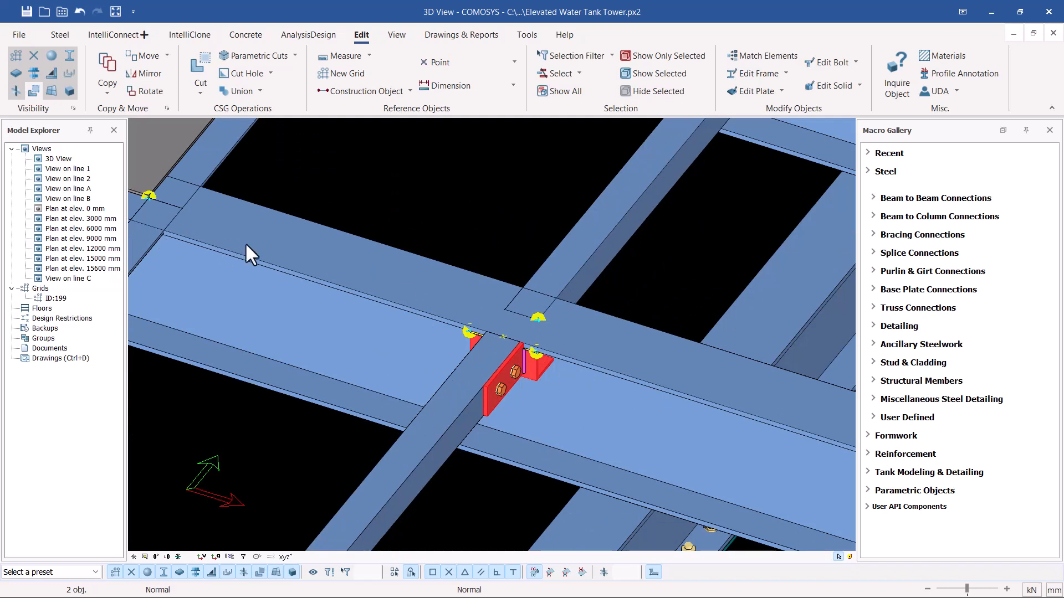
click(509, 173)
scroll(538, 244, down, 2)
scroll(327, 235, up, 3)
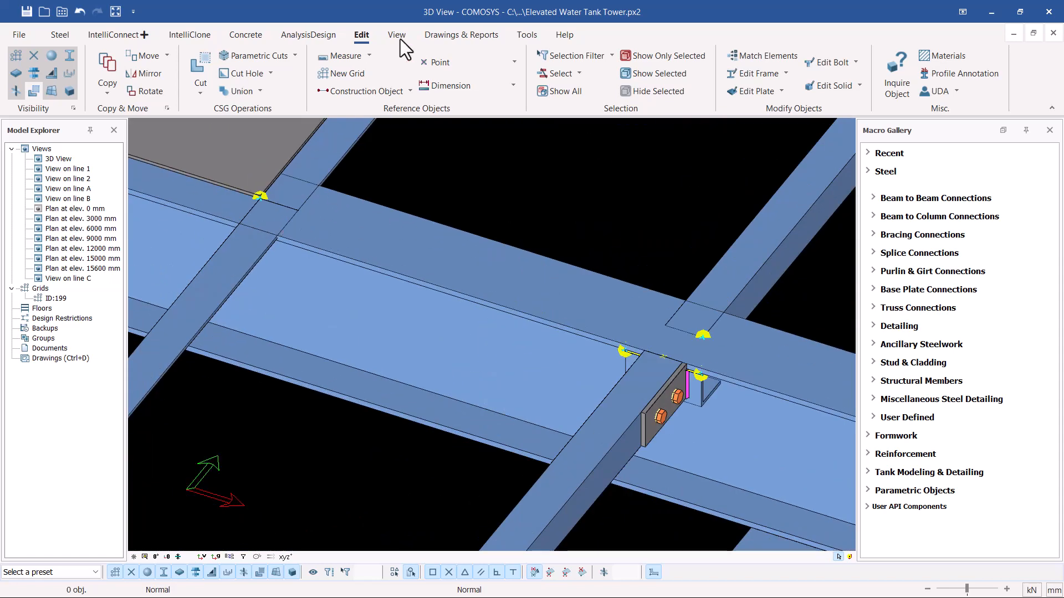
- Create a dividing point midway between the two edge-beam corners along the main beam's near flange edge
click(514, 65)
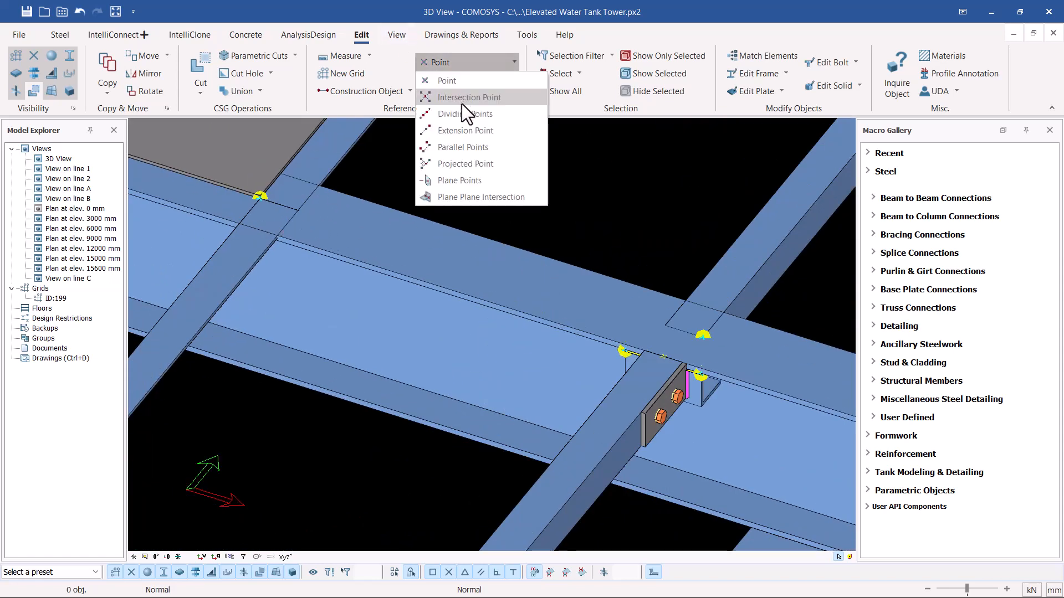
click(461, 103)
scroll(232, 226, up, 4)
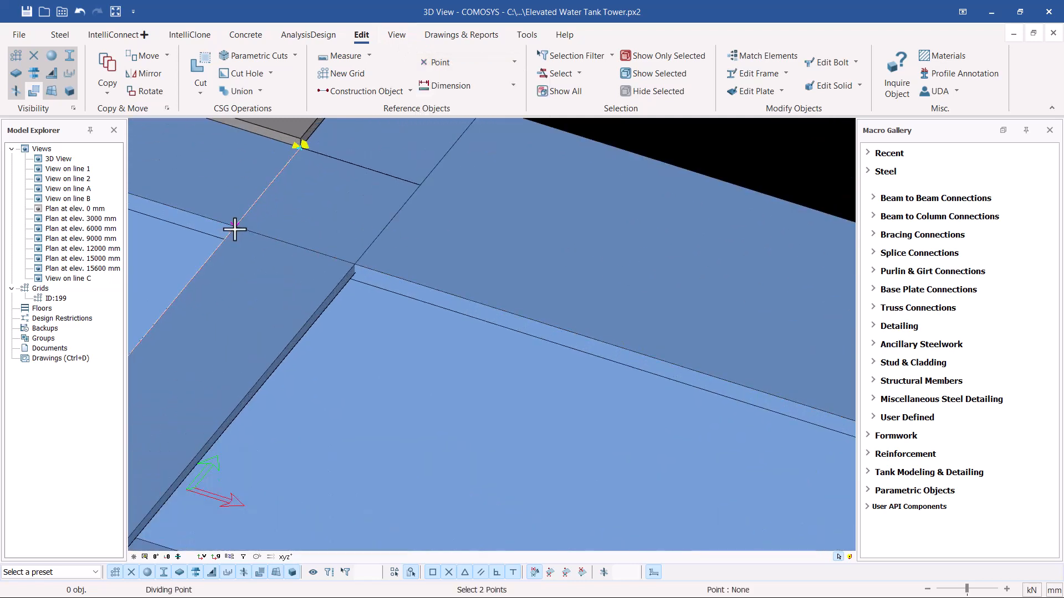
click(235, 229)
click(355, 267)
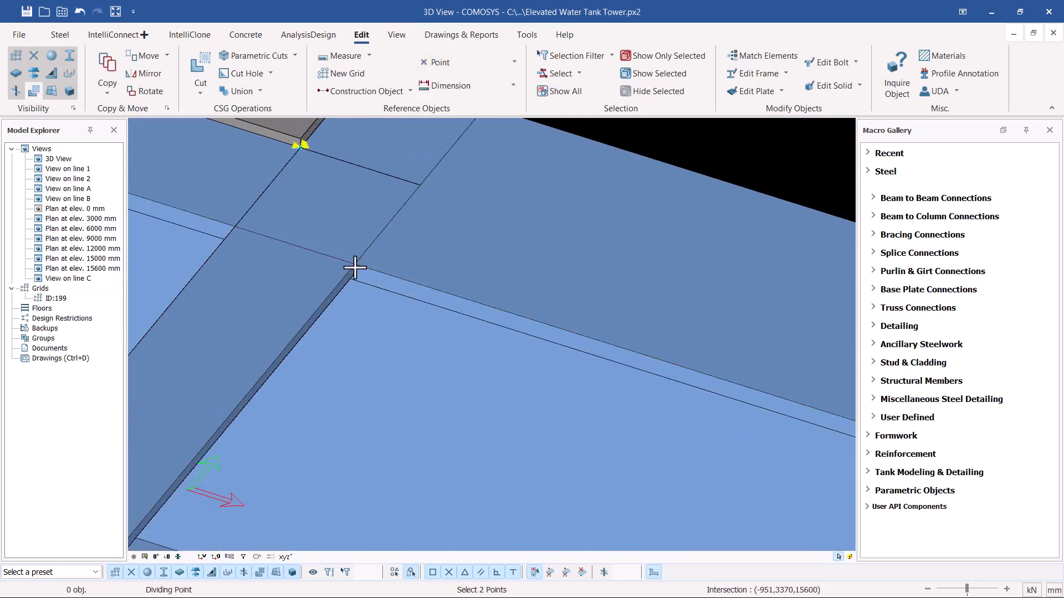
scroll(596, 166, down, 3)
right_click(593, 167)
click(626, 173)
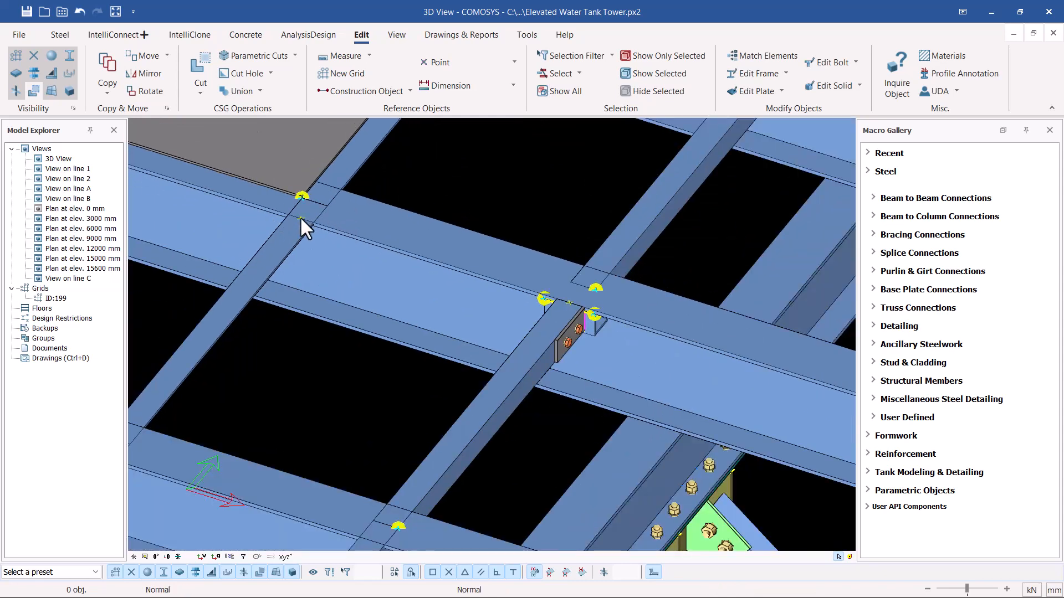
- Create a dividing point on the main beam's flange edge, midway between the edge-beam joint point and the neighbouring bolted joint's point
click(494, 65)
click(456, 114)
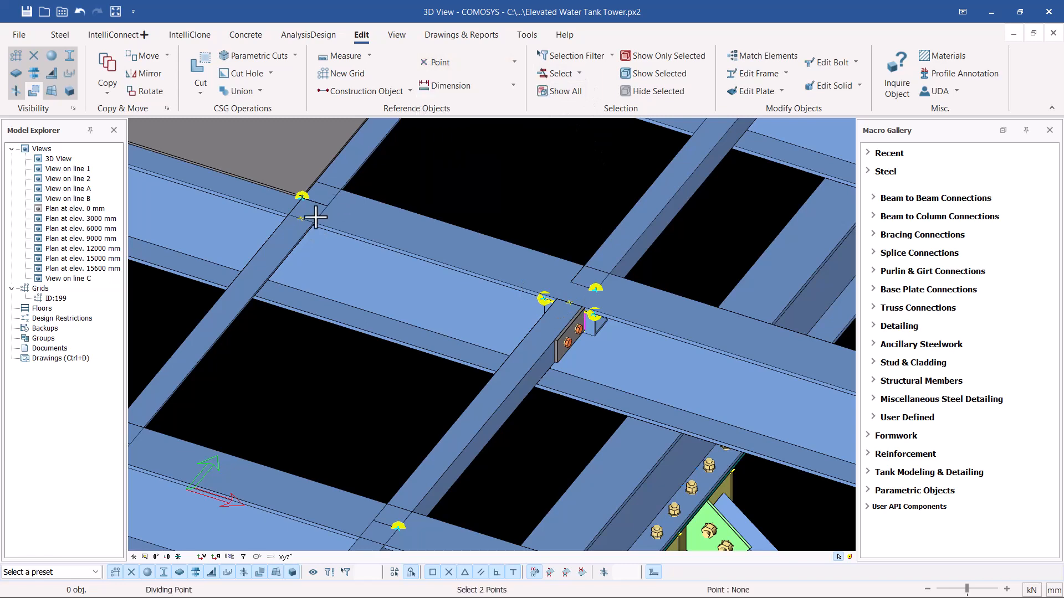
scroll(307, 209, up, 4)
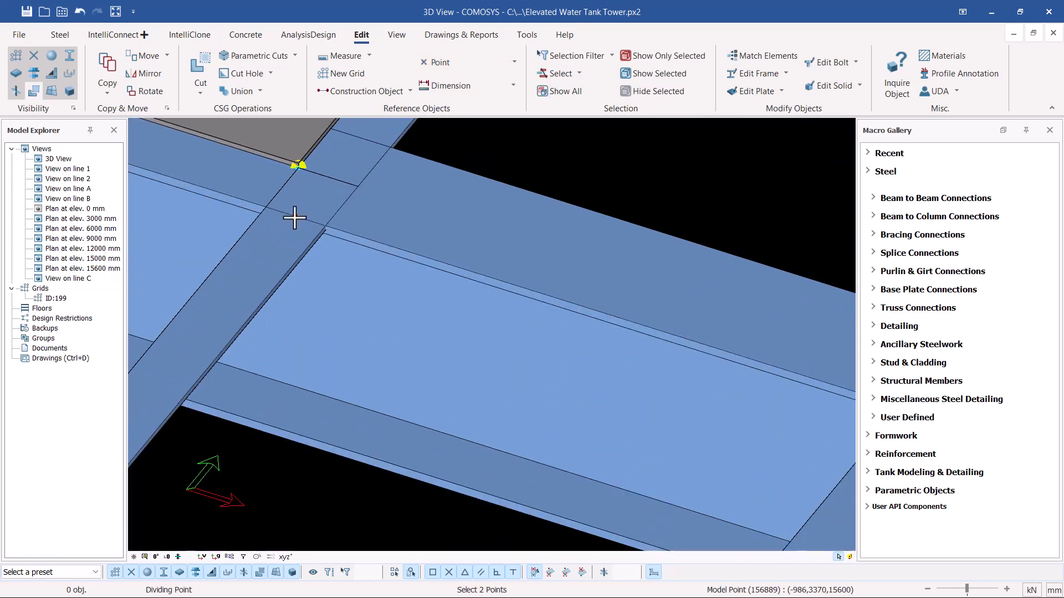
scroll(261, 226, down, 1)
scroll(266, 227, down, 1)
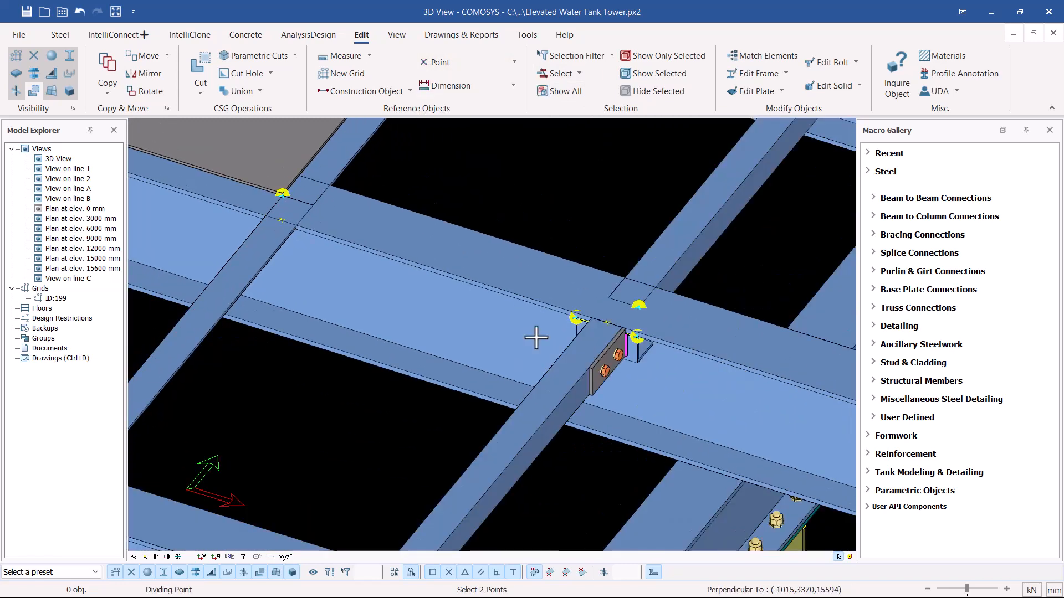
scroll(604, 346, up, 1)
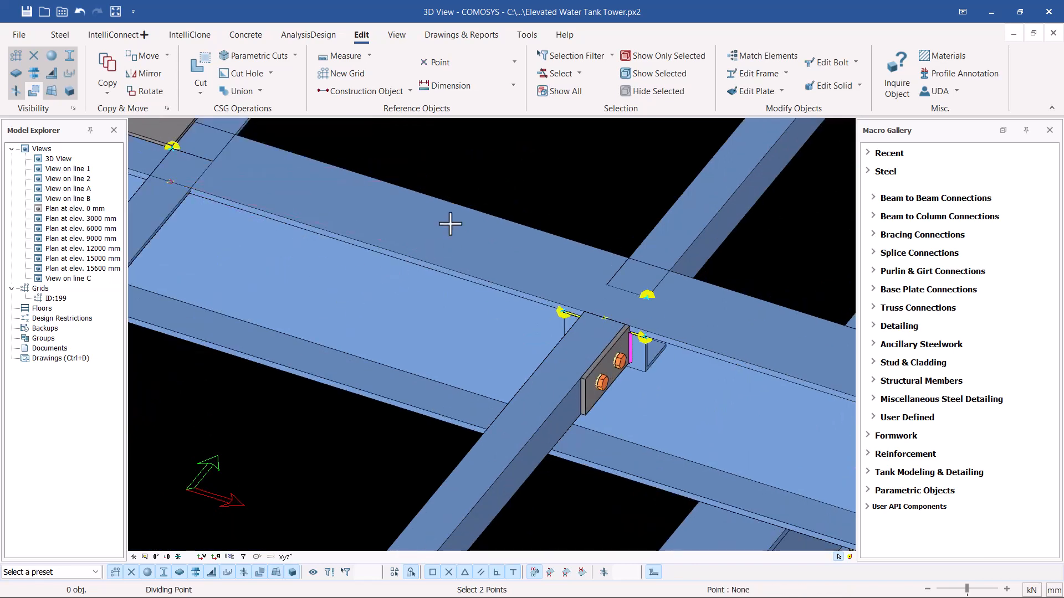
scroll(618, 314, up, 1)
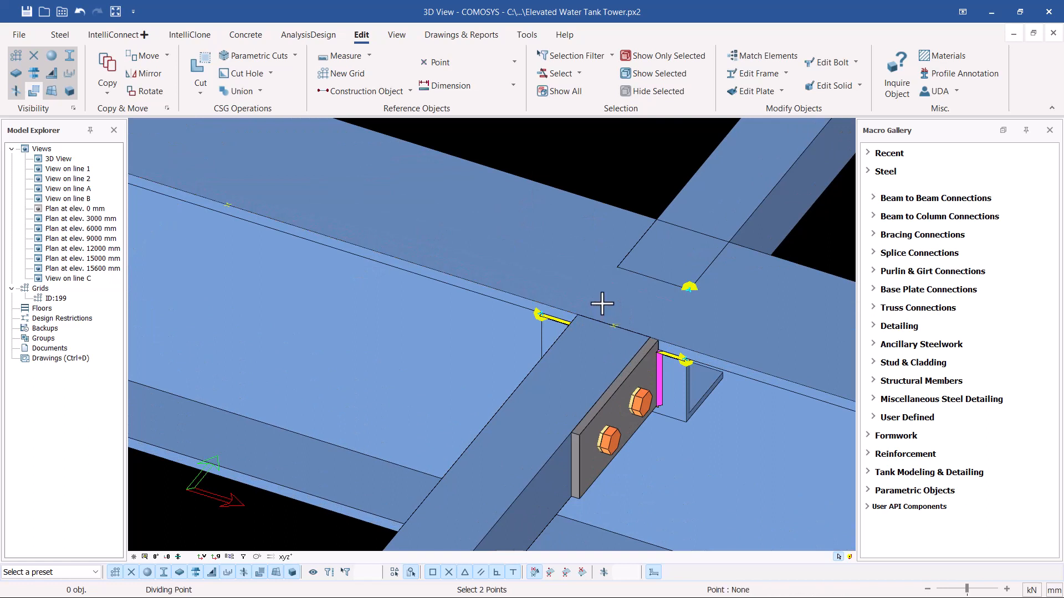
scroll(603, 304, down, 1)
right_click(601, 230)
click(601, 232)
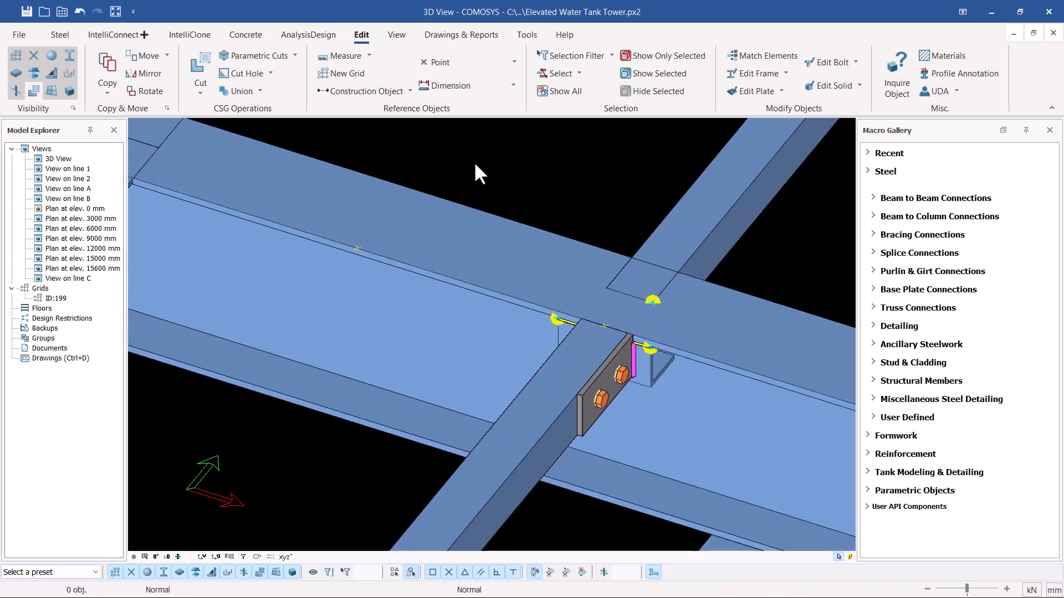
- Project the new midpoint onto the main beam's opposite flange edge by picking two points on that edge
click(515, 62)
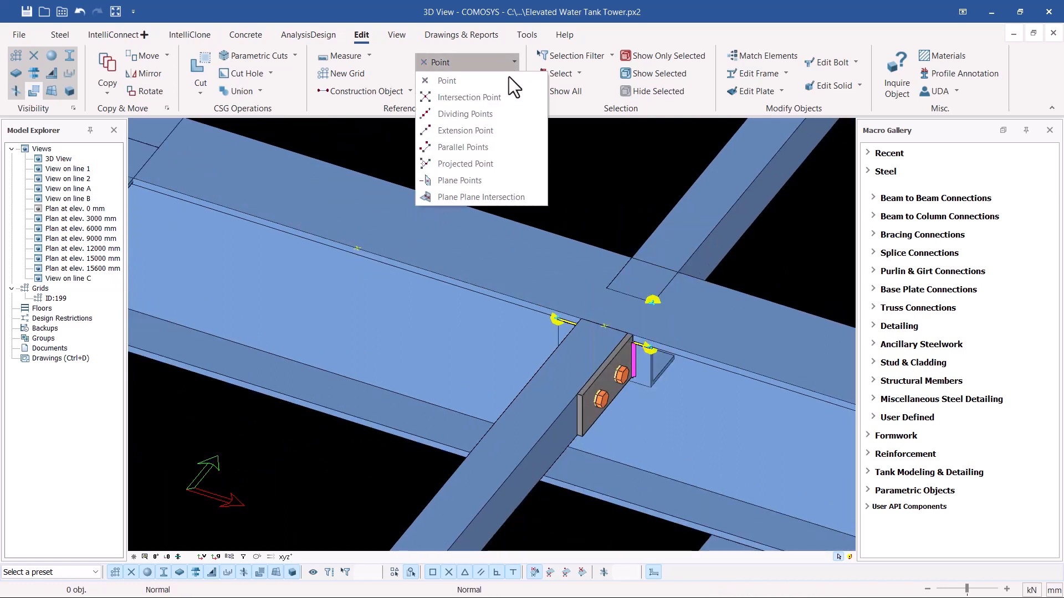
click(470, 162)
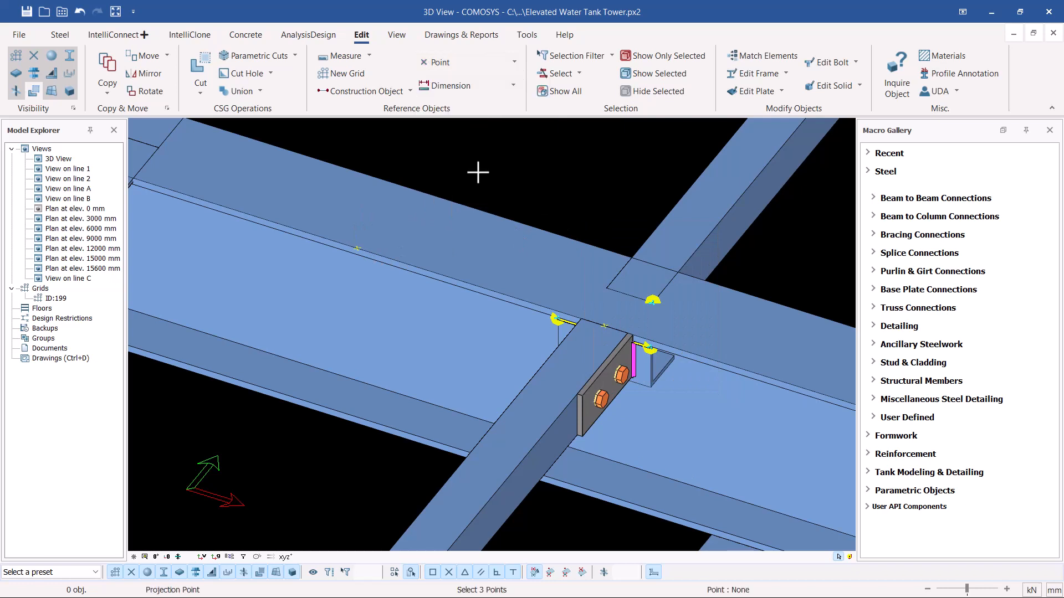
click(502, 214)
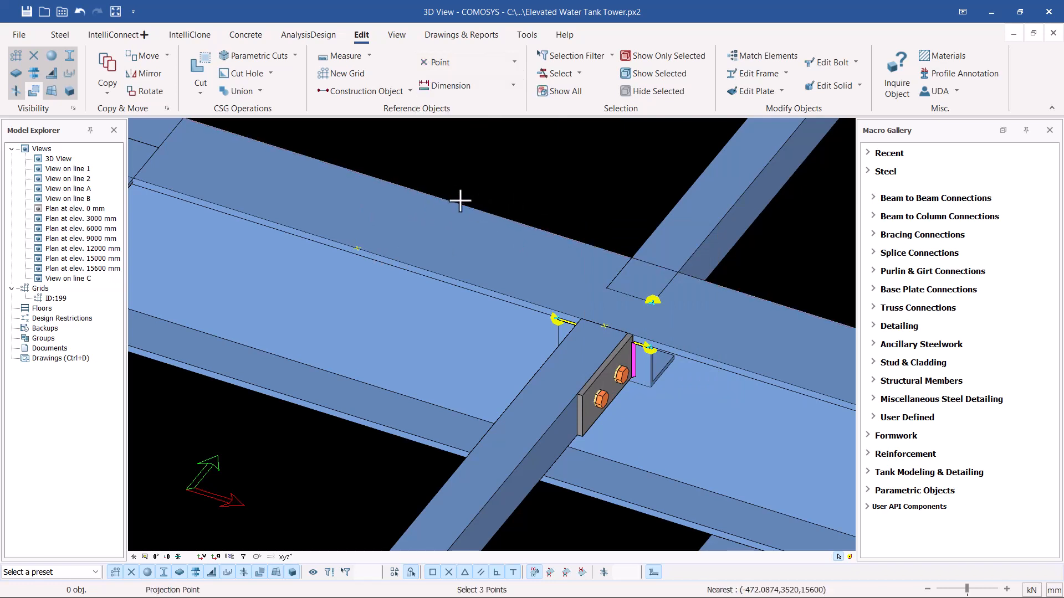
click(334, 164)
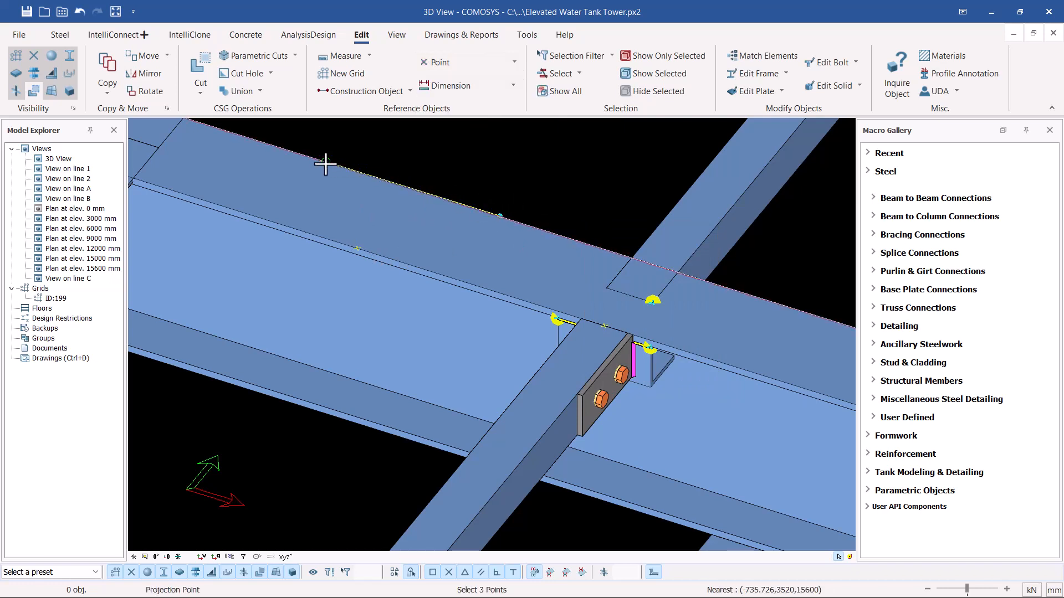
click(358, 250)
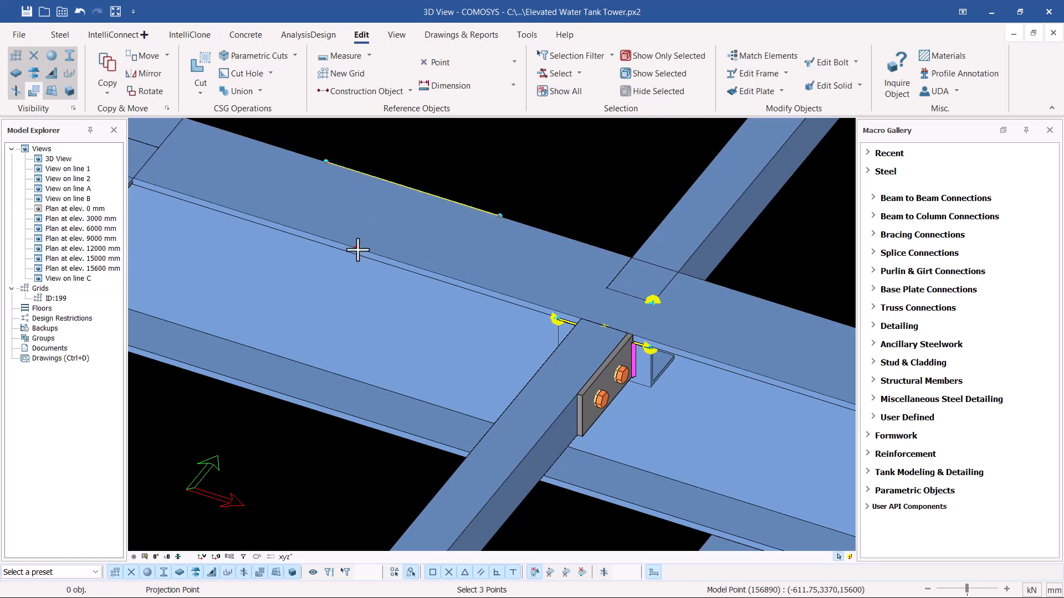
right_click(565, 160)
click(587, 166)
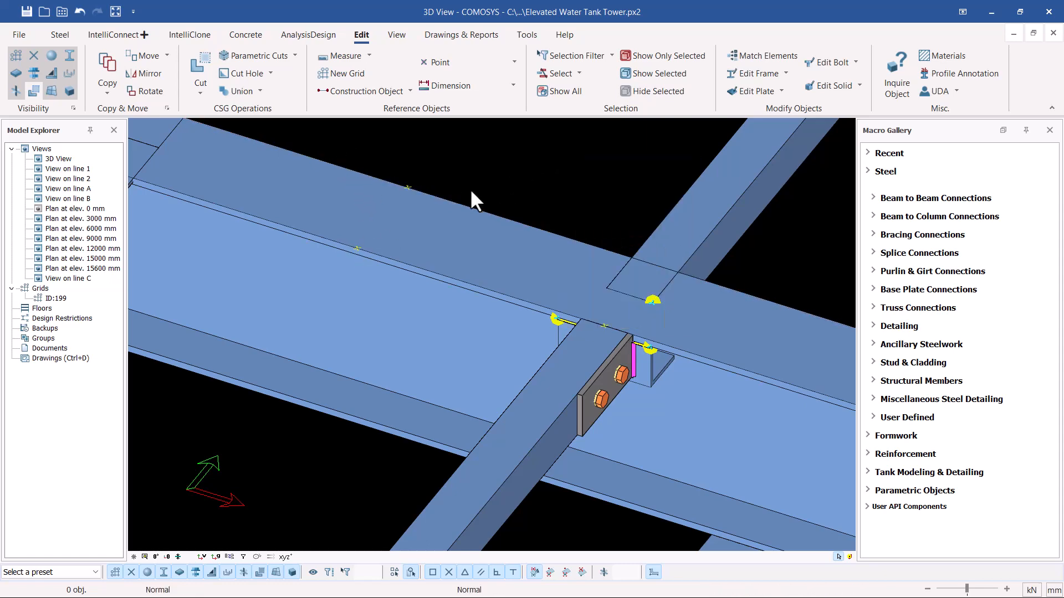
- Select the stiffener plate and bolted plate at the finished joint and start the Mirror command for them
scroll(567, 342, up, 5)
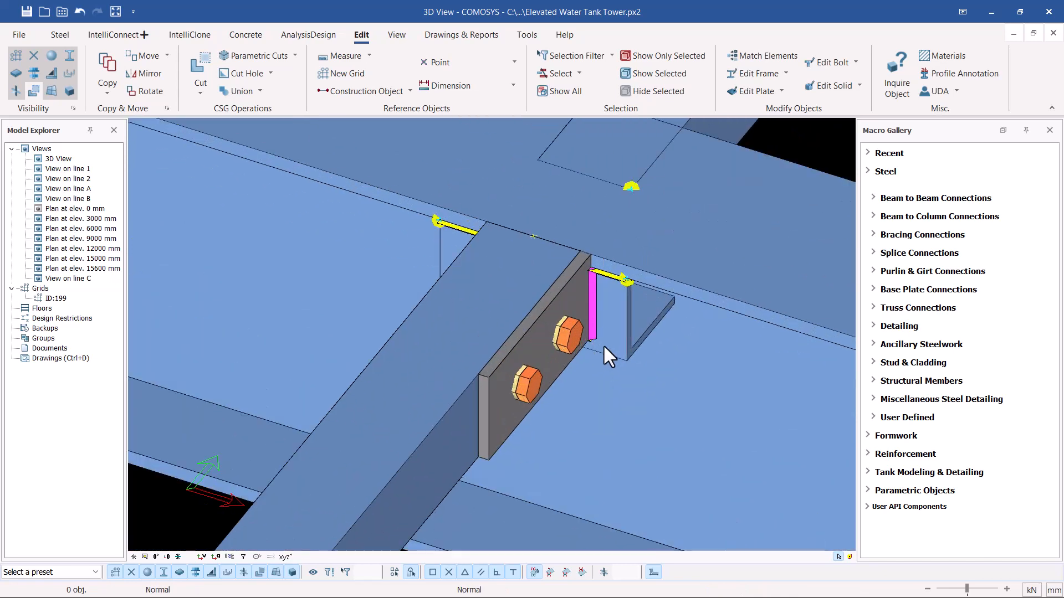
click(599, 339)
ctrl+click(536, 354)
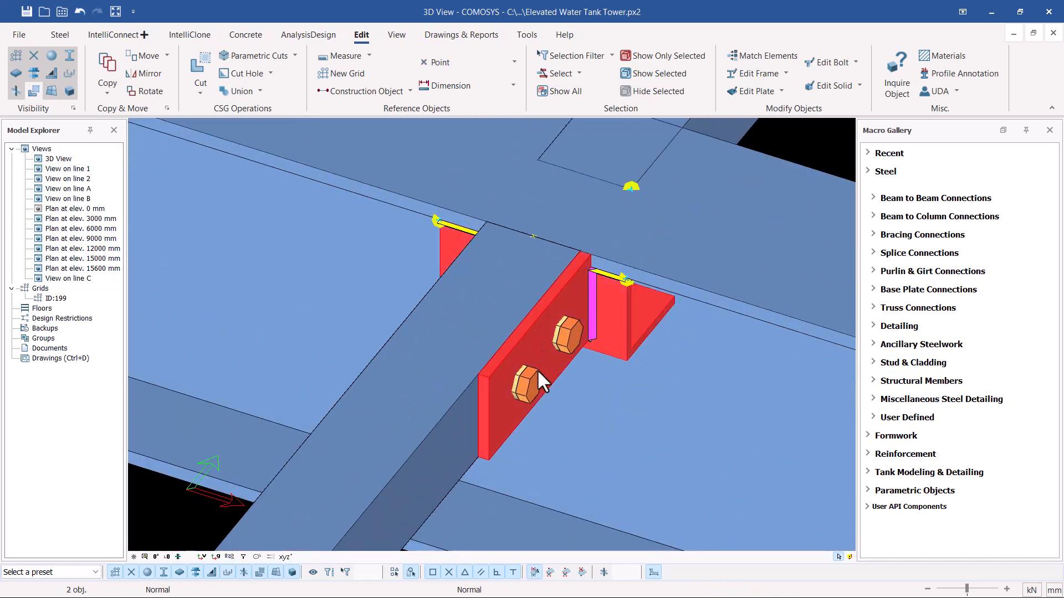
scroll(537, 369, down, 6)
right_click(520, 188)
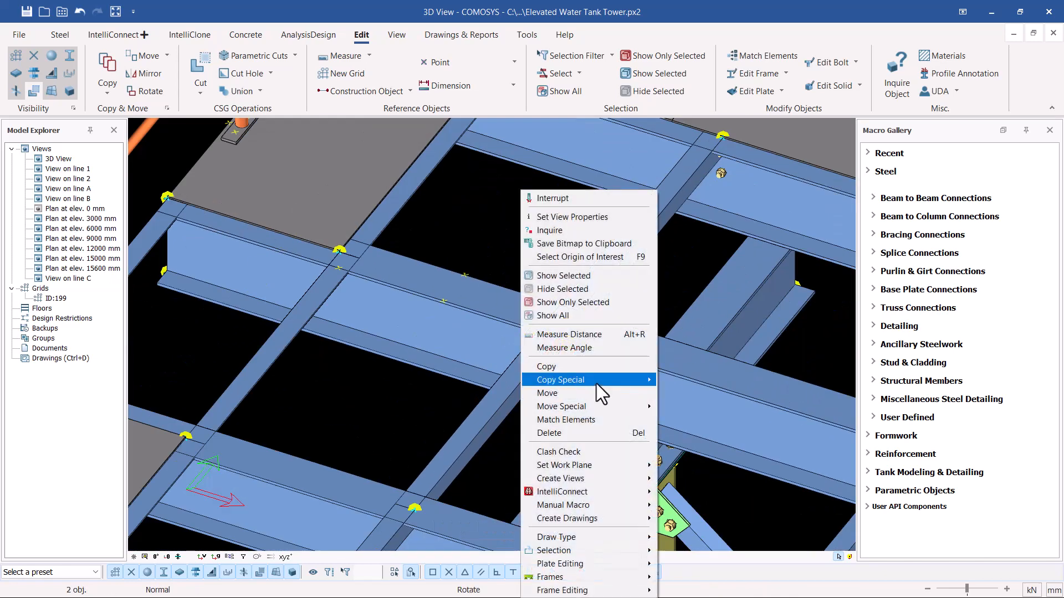
mouse_move(597, 381)
click(673, 408)
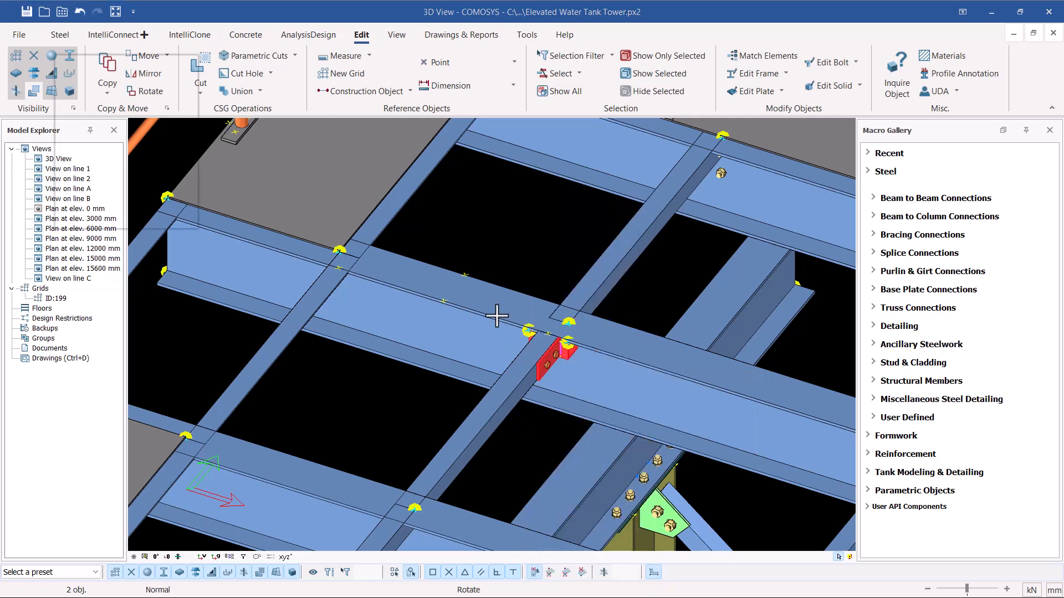
- Define the mirror plane through the midpoint and its projected point, and copy-mirror the selected plates to the edge-beam joint
scroll(497, 316, up, 5)
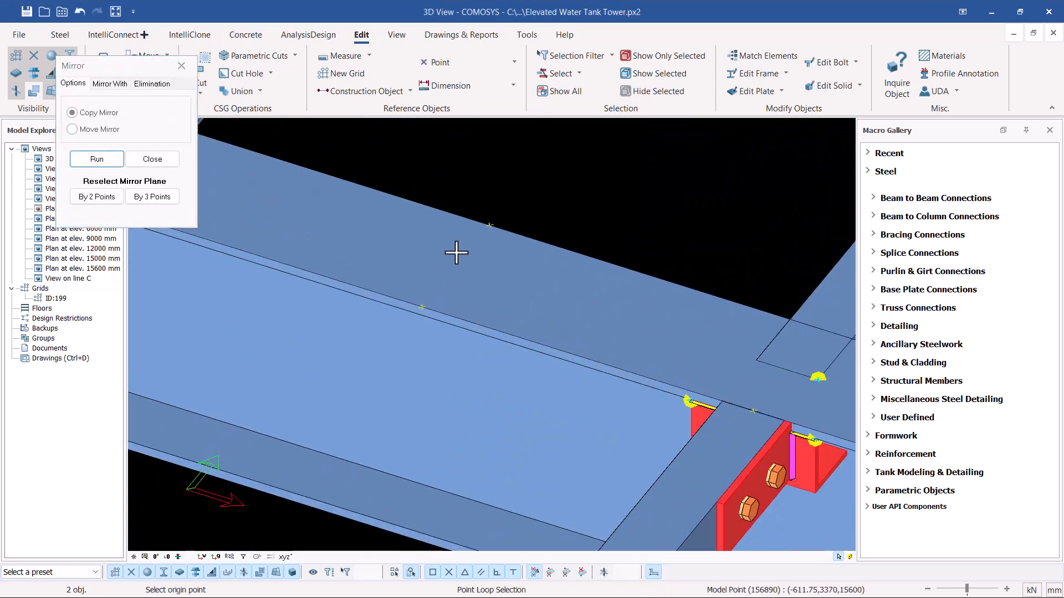
click(456, 253)
click(490, 227)
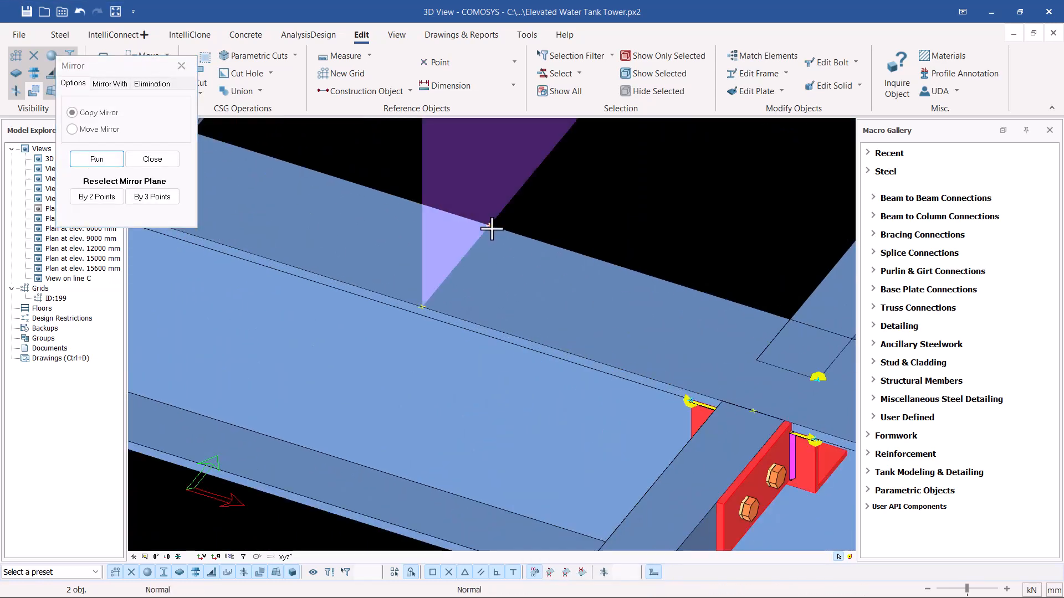
scroll(491, 228, down, 5)
click(94, 160)
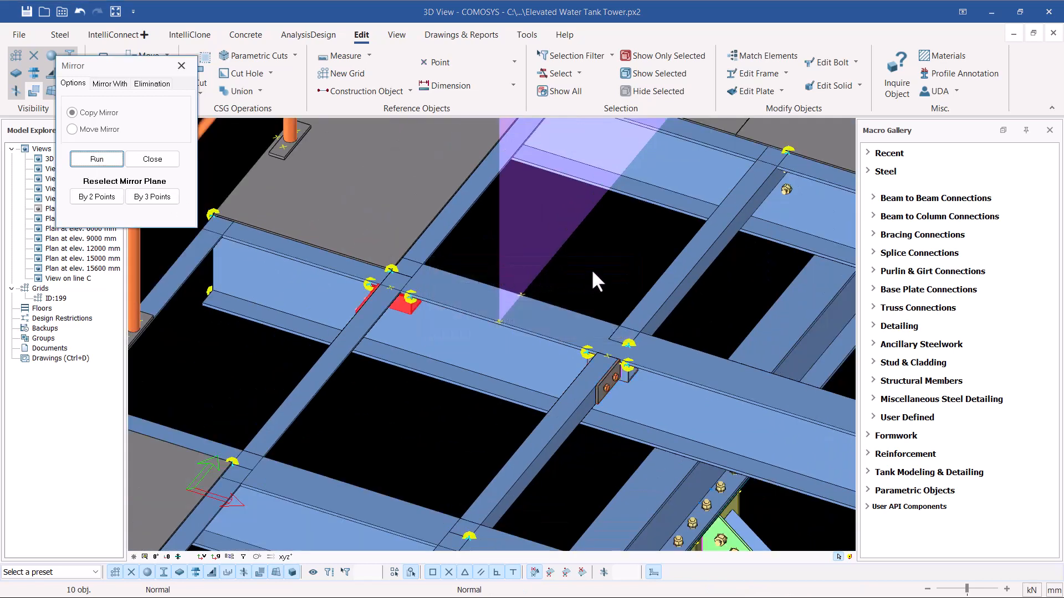
click(153, 159)
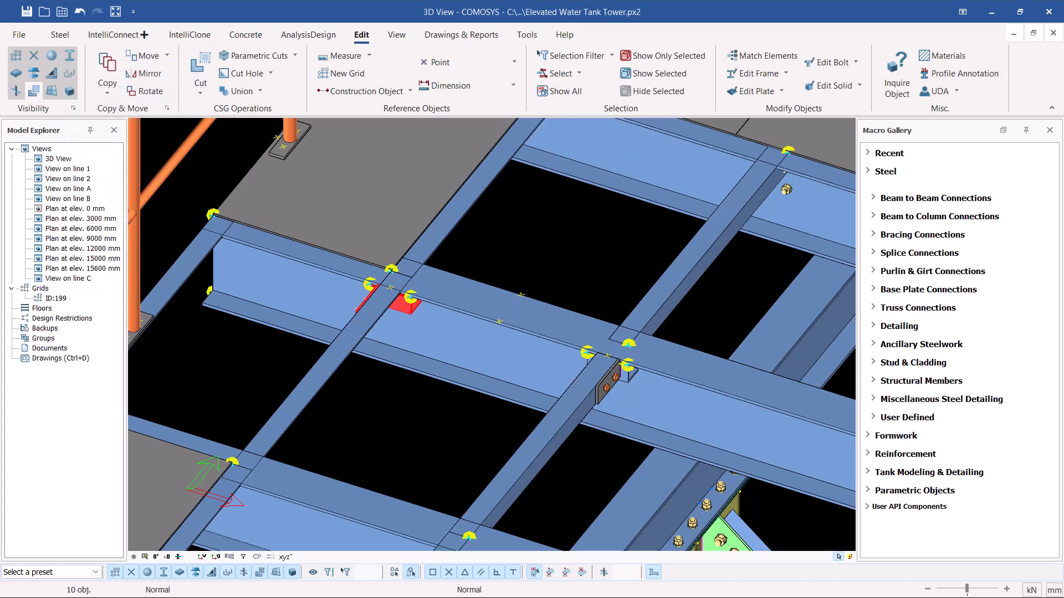
key(Escape)
scroll(438, 310, up, 3)
click(449, 304)
middle_drag(450, 304, 377, 305)
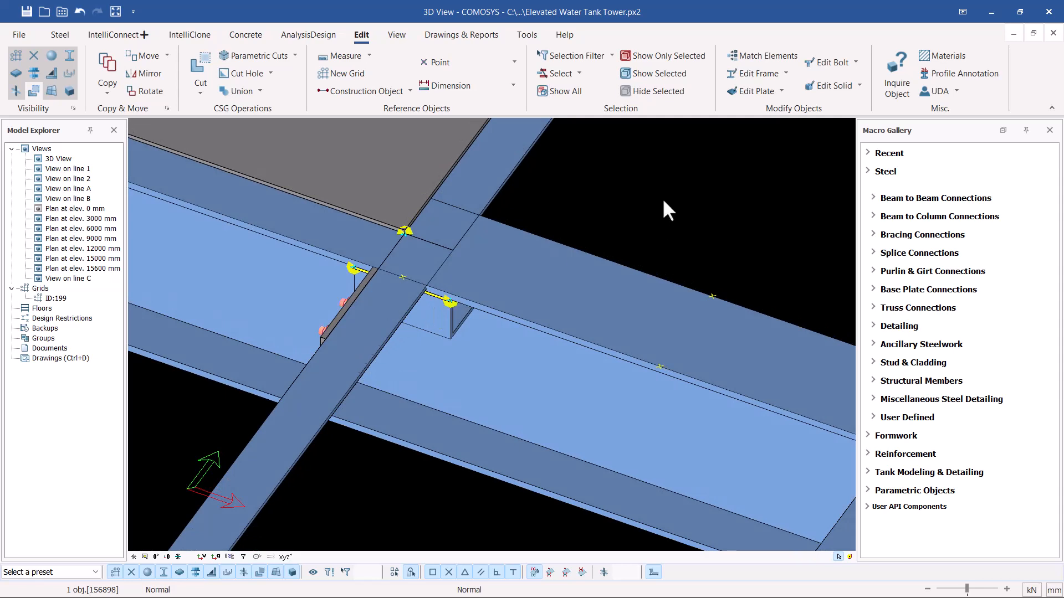
click(543, 374)
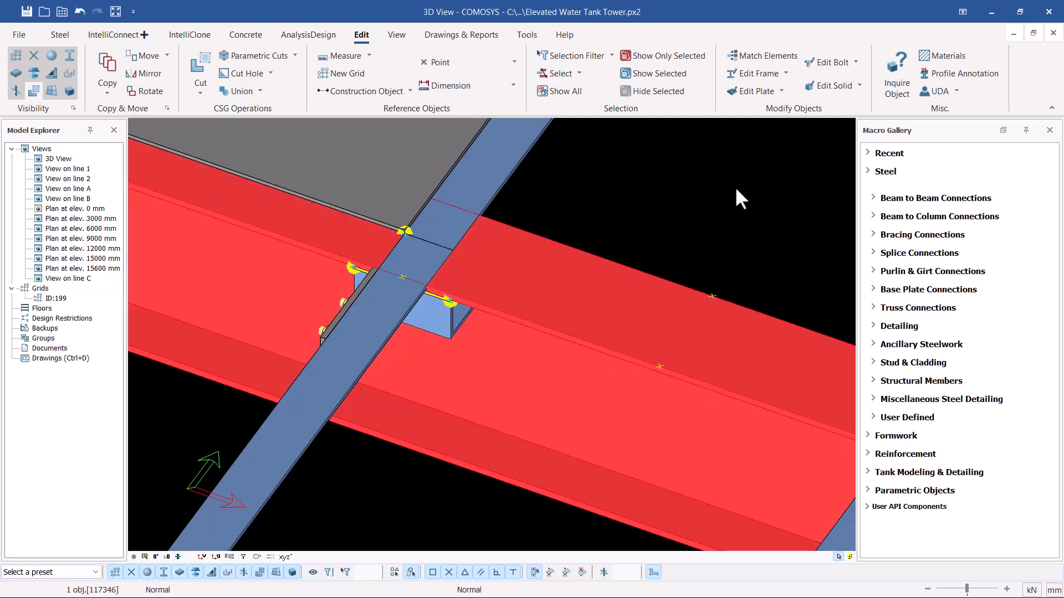
click(735, 189)
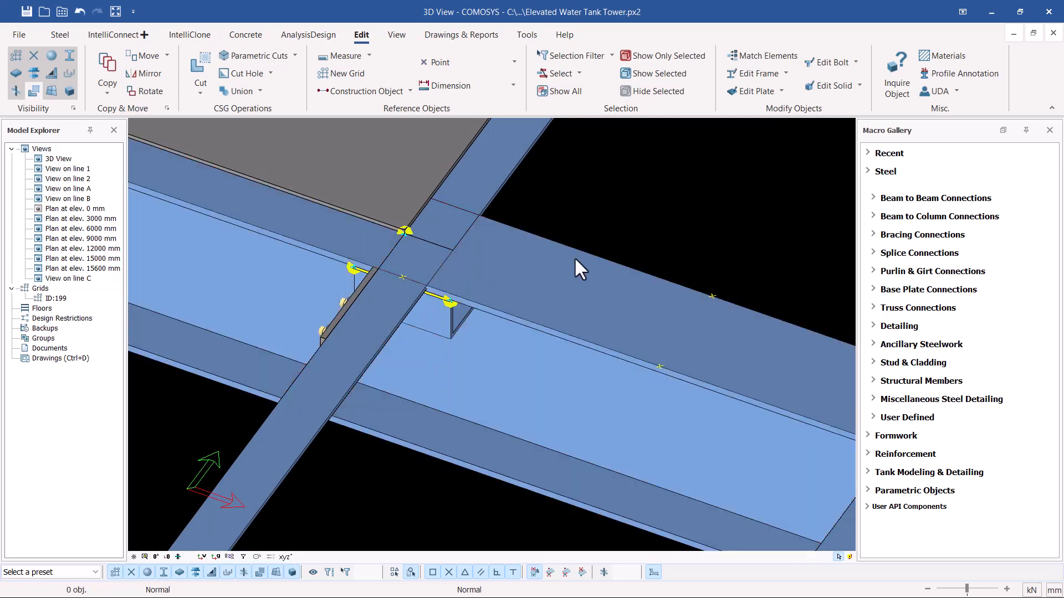
click(199, 93)
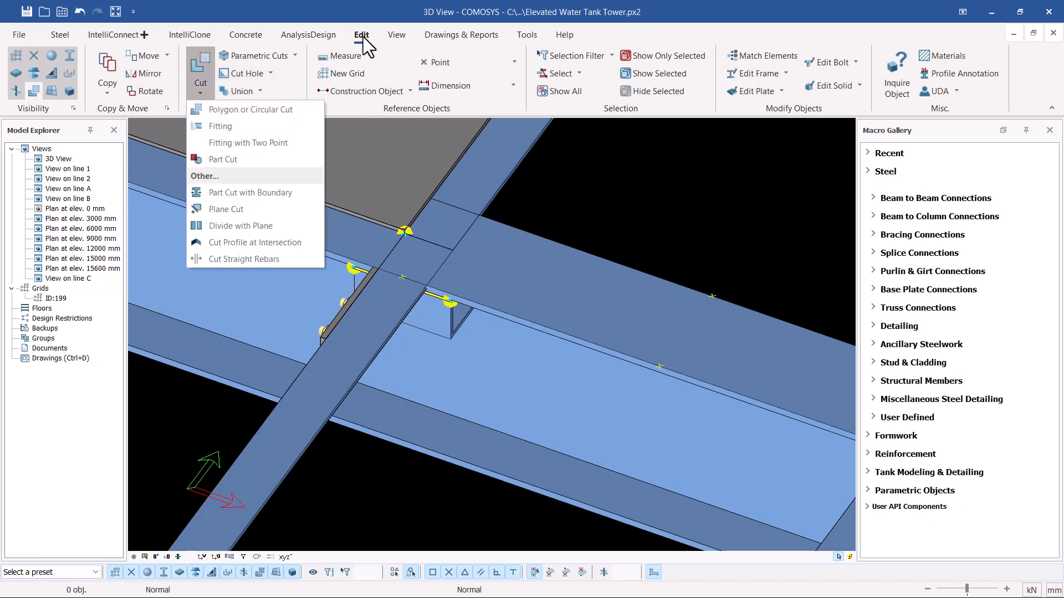
click(221, 126)
click(339, 371)
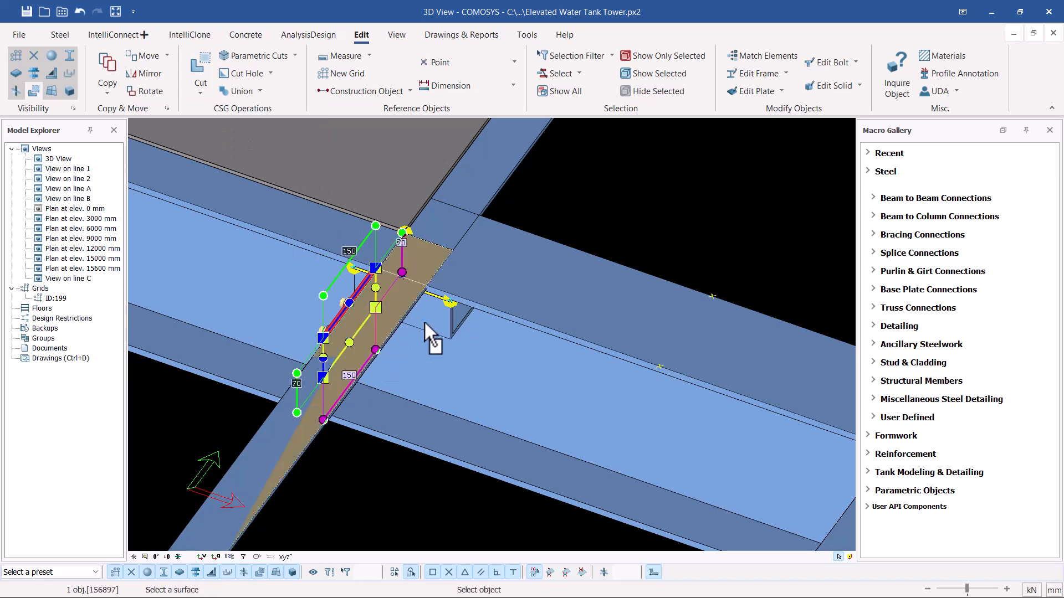
click(441, 318)
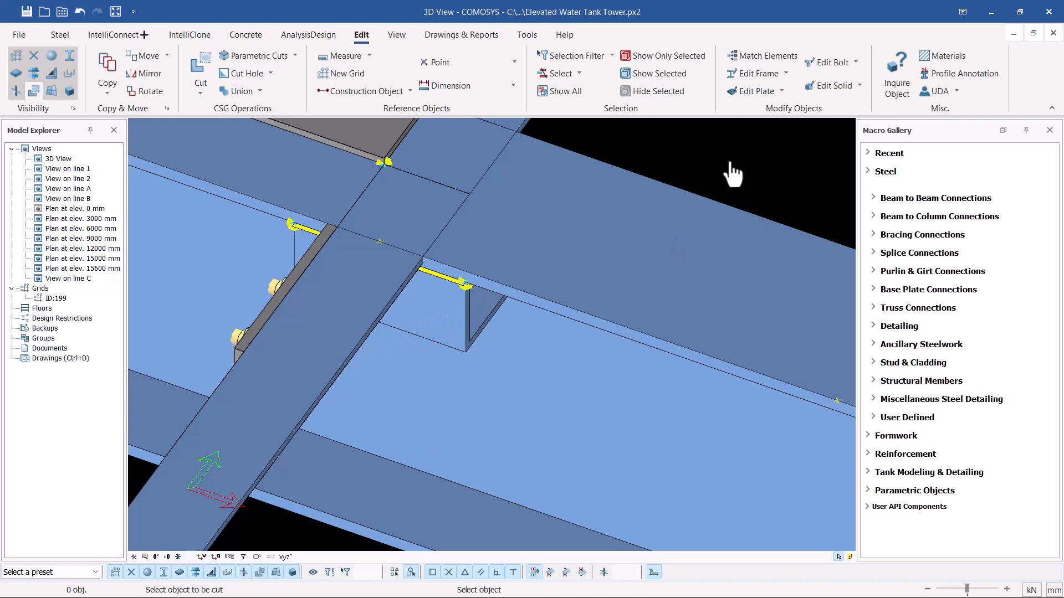
key(Escape)
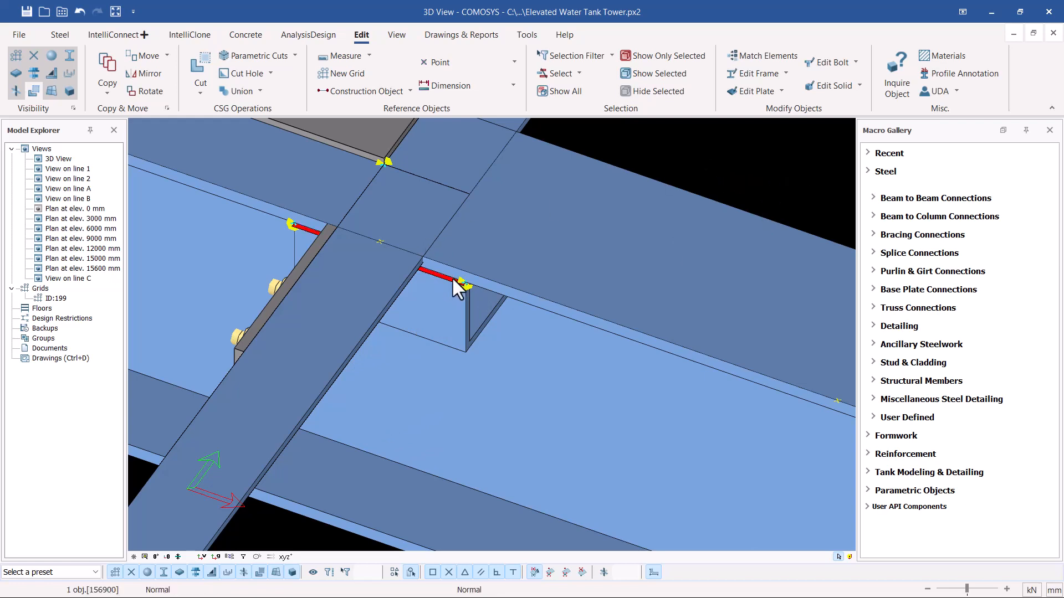
- Trim the edge beam's overlapping end with the Fitting cut, taking the mirrored stiffener plate's surface as reference
middle_drag(452, 278, 554, 291)
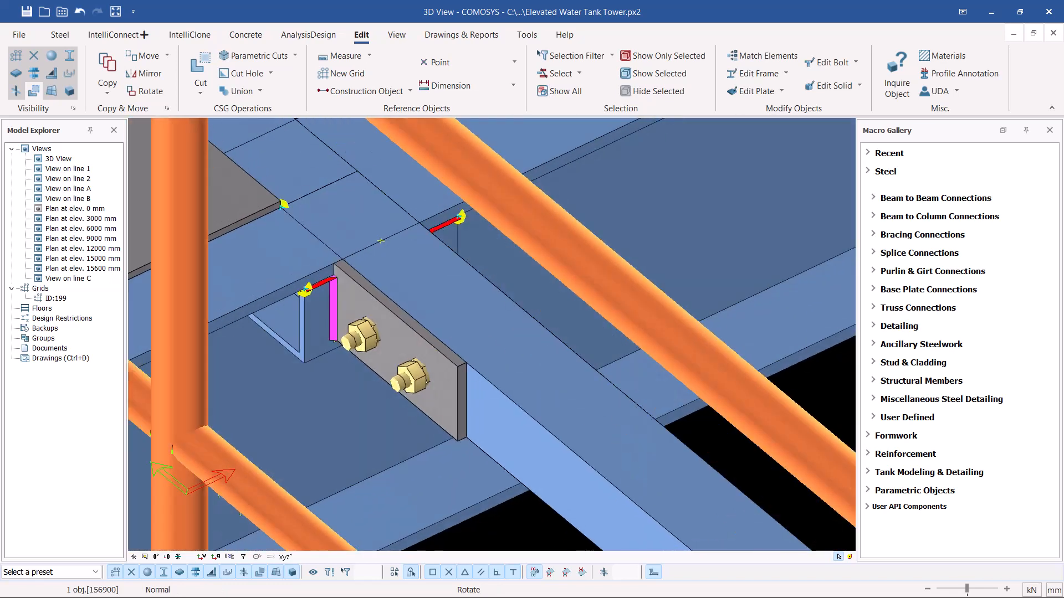
click(201, 91)
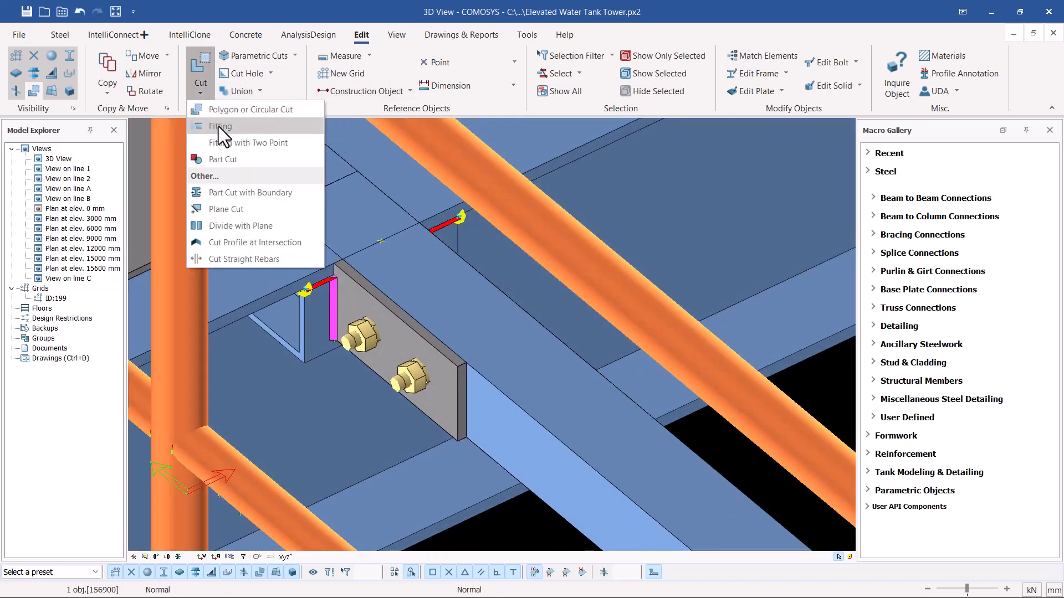
click(218, 126)
click(561, 409)
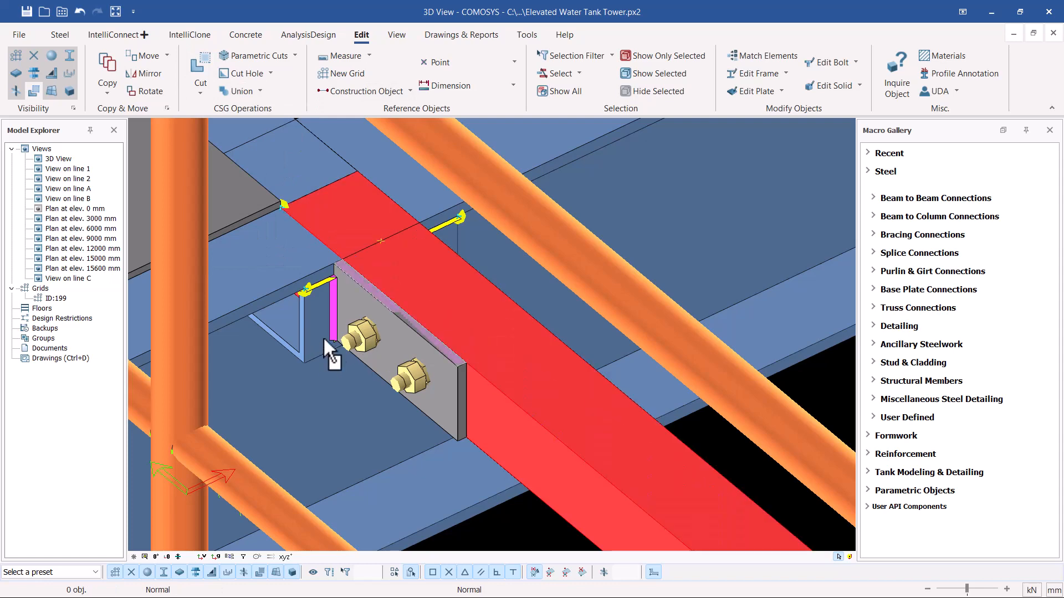
scroll(323, 337, up, 1)
click(322, 322)
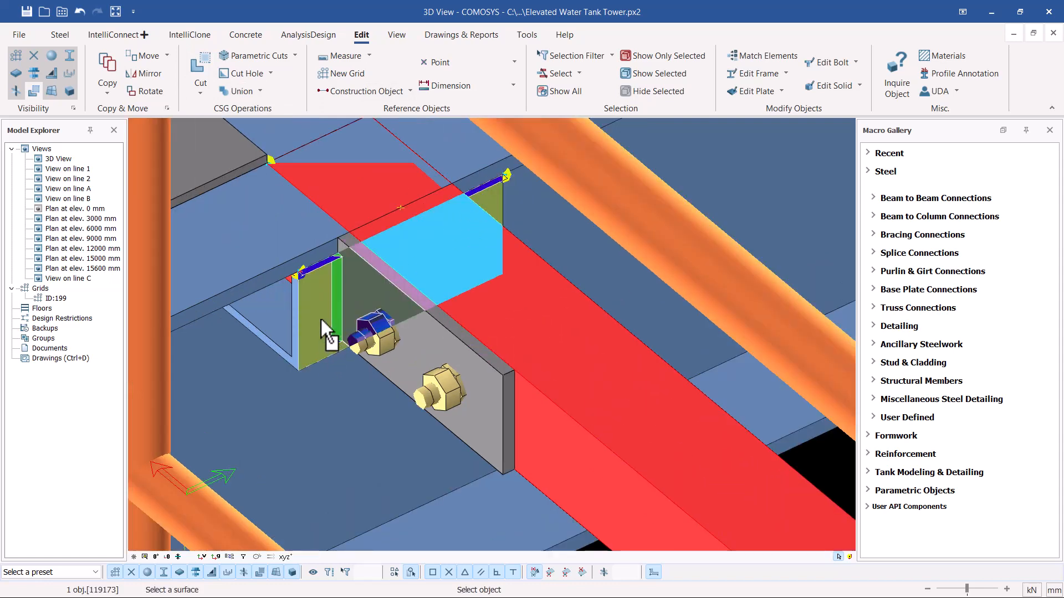
- Pick the stiffener plate's surface as the cutting plane for the selected overlapping beam and finish the Fitting command
click(321, 320)
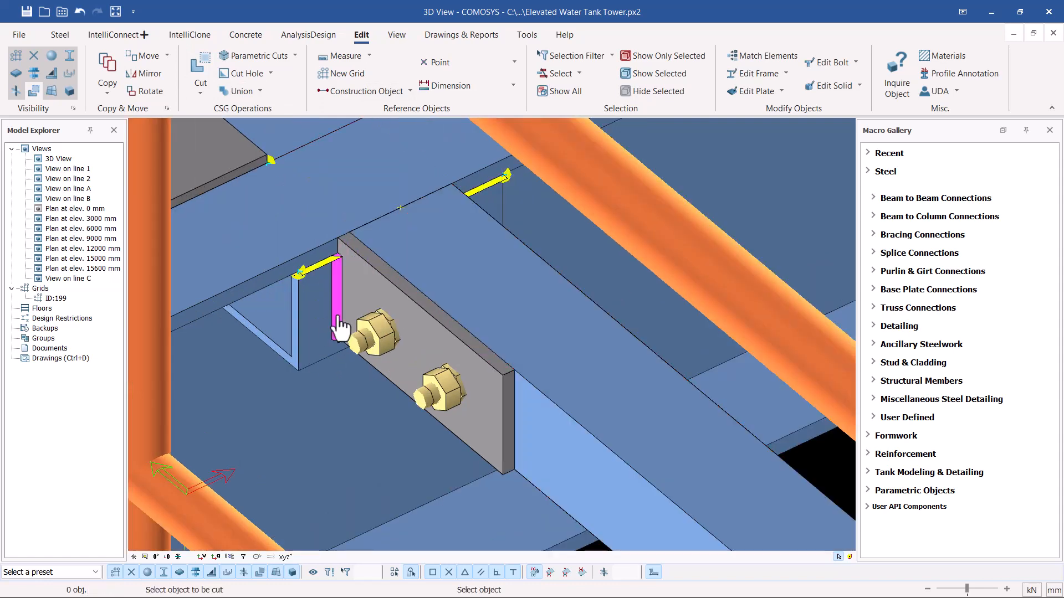
scroll(370, 289, down, 3)
key(Escape)
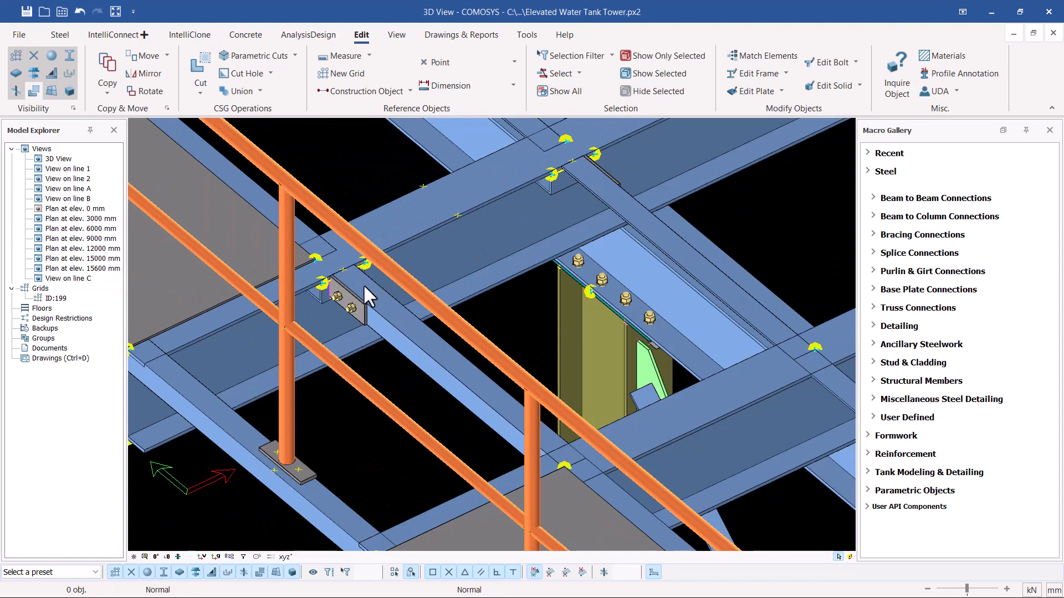
- Hide the floor plate beside the ladder cage that covers the crossing of the main beam and the outer secondary beam
ctrl+middle_drag(361, 262, 233, 264)
scroll(300, 257, down, 5)
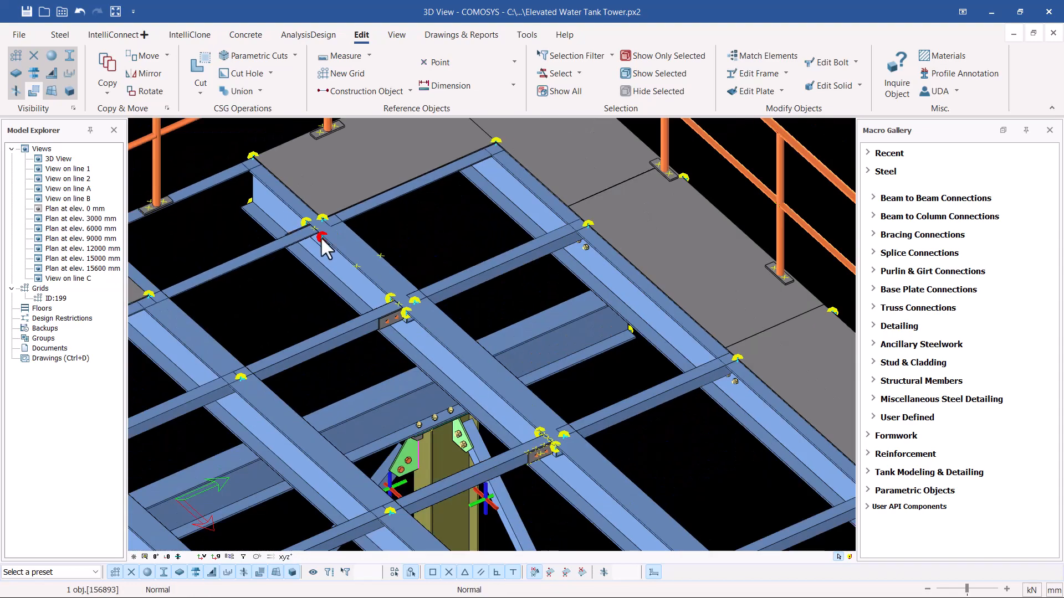
scroll(501, 400, up, 4)
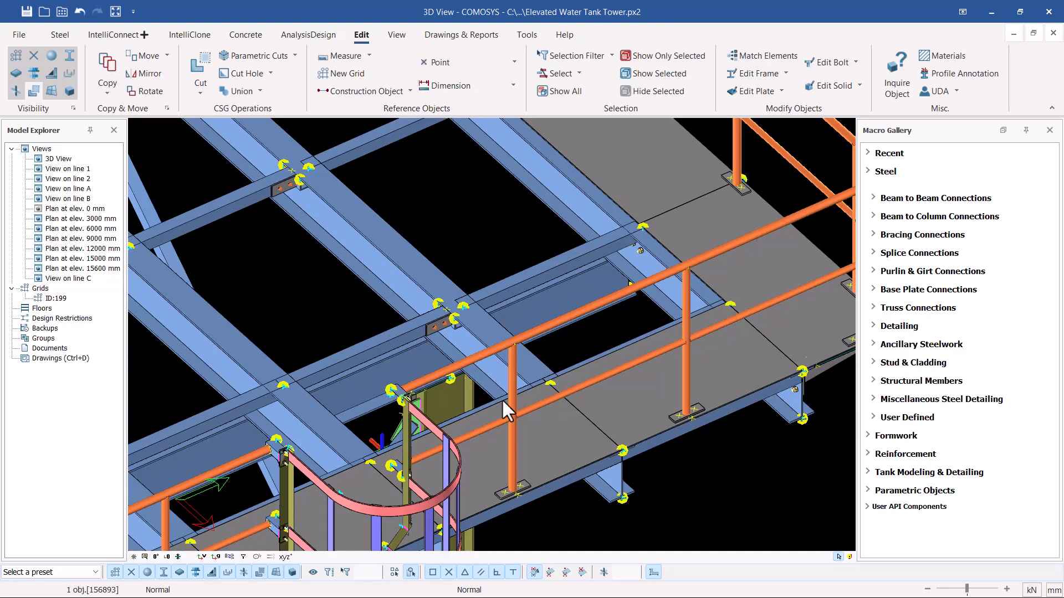
click(554, 432)
right_click(553, 432)
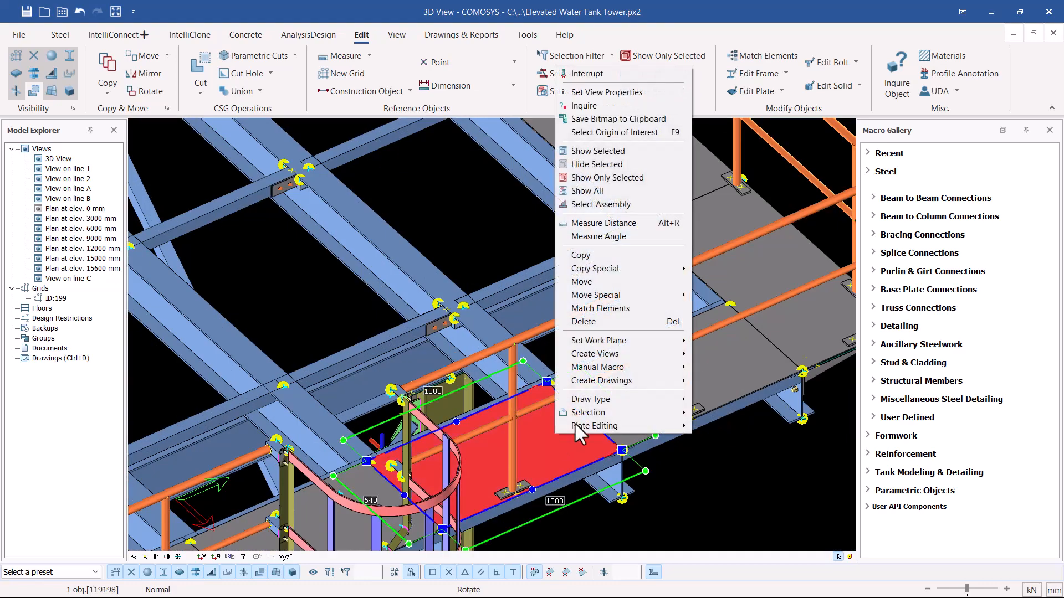
click(596, 164)
scroll(584, 321, up, 3)
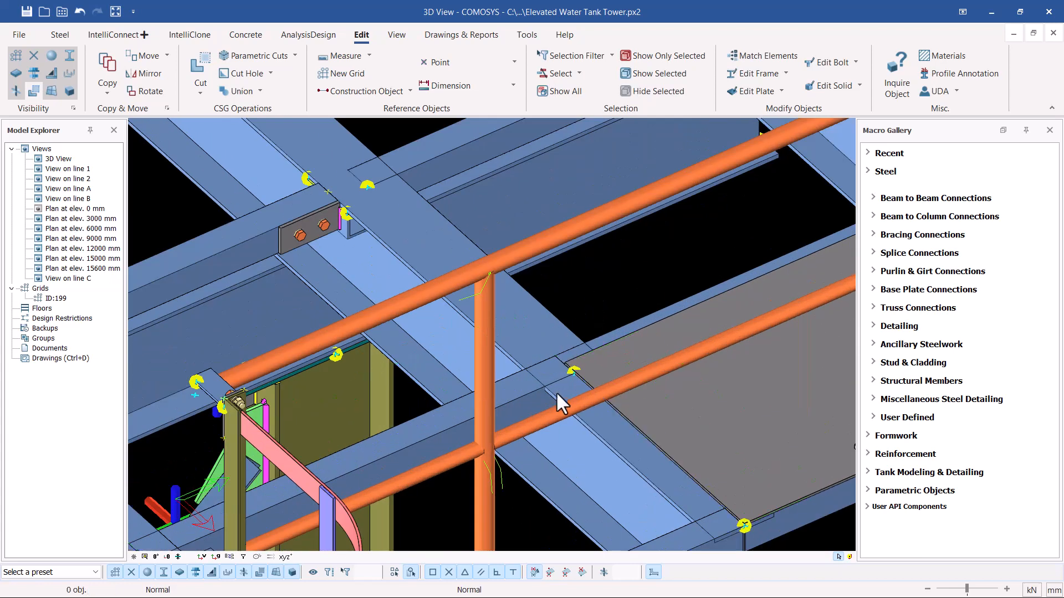
scroll(349, 241, up, 2)
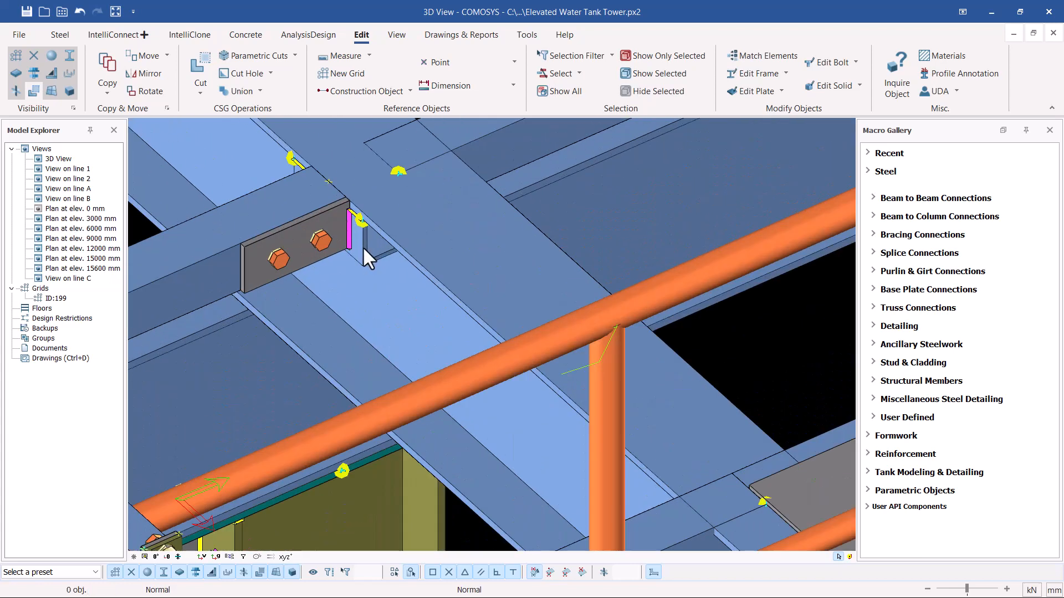
click(363, 247)
ctrl+click(304, 258)
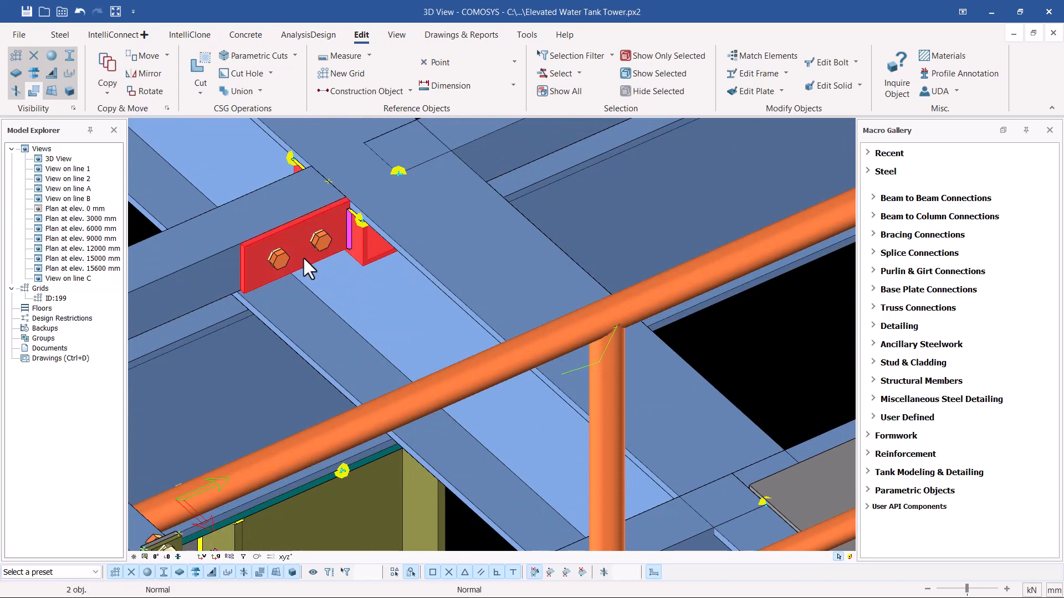
scroll(319, 252, down, 2)
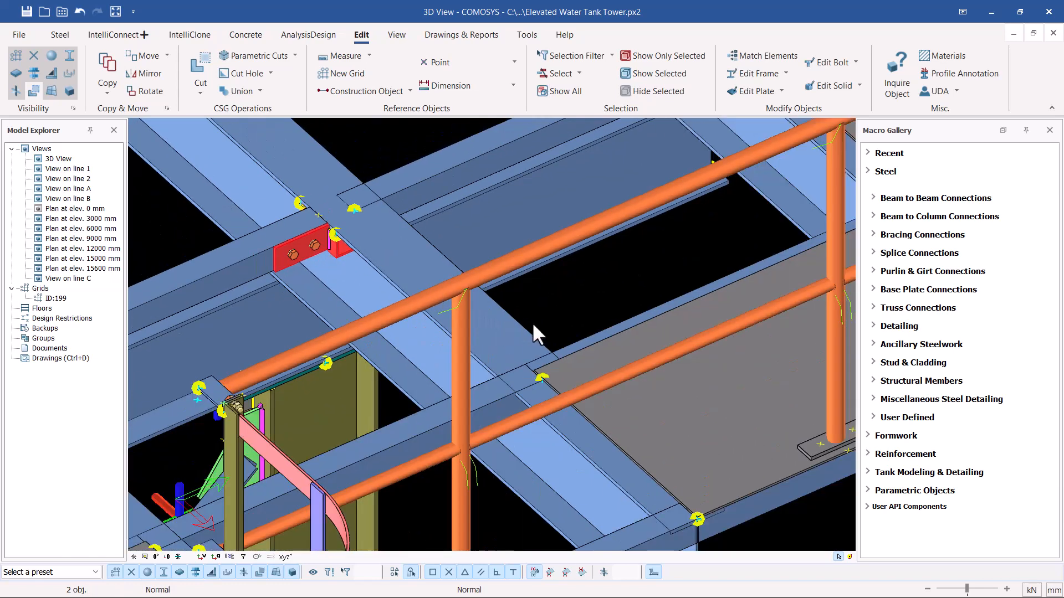
scroll(507, 385, up, 2)
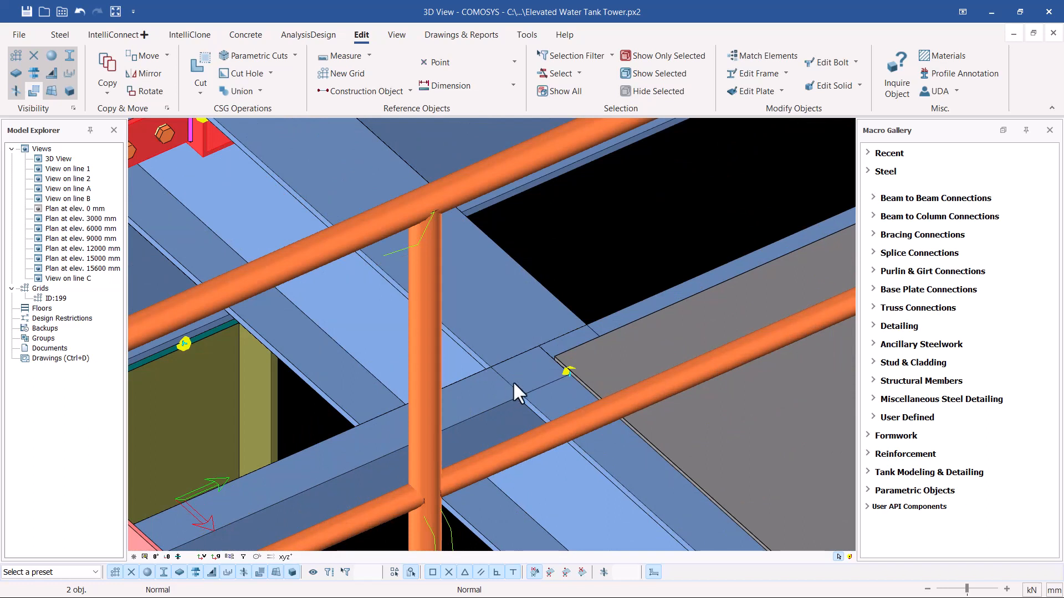
click(607, 269)
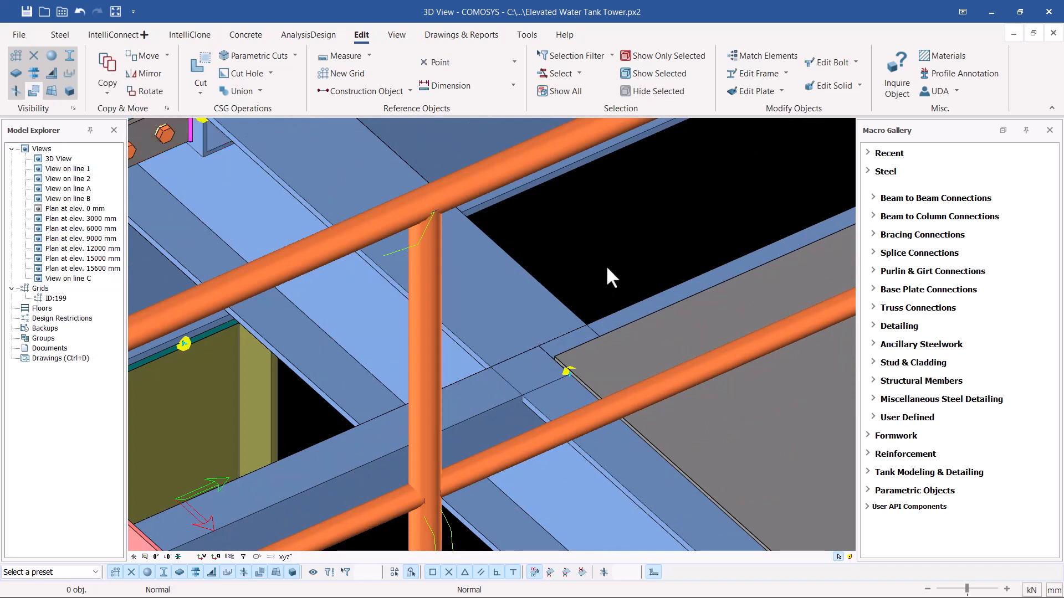
- Create a dividing point midway between the two edge intersections where the outer secondary beam crosses the main beam's flange edge
click(507, 62)
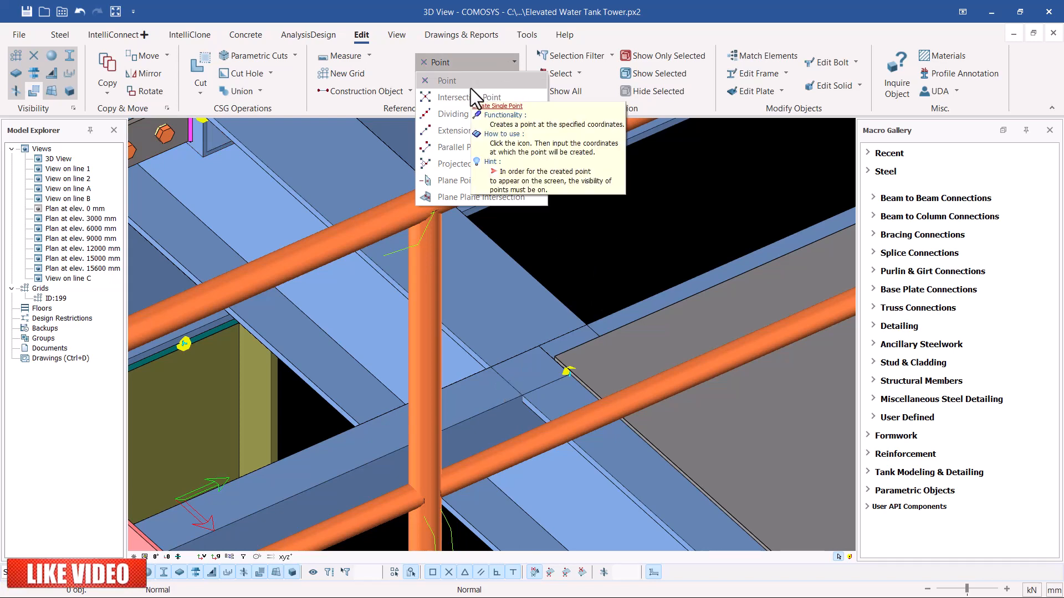
click(457, 115)
scroll(529, 372, up, 5)
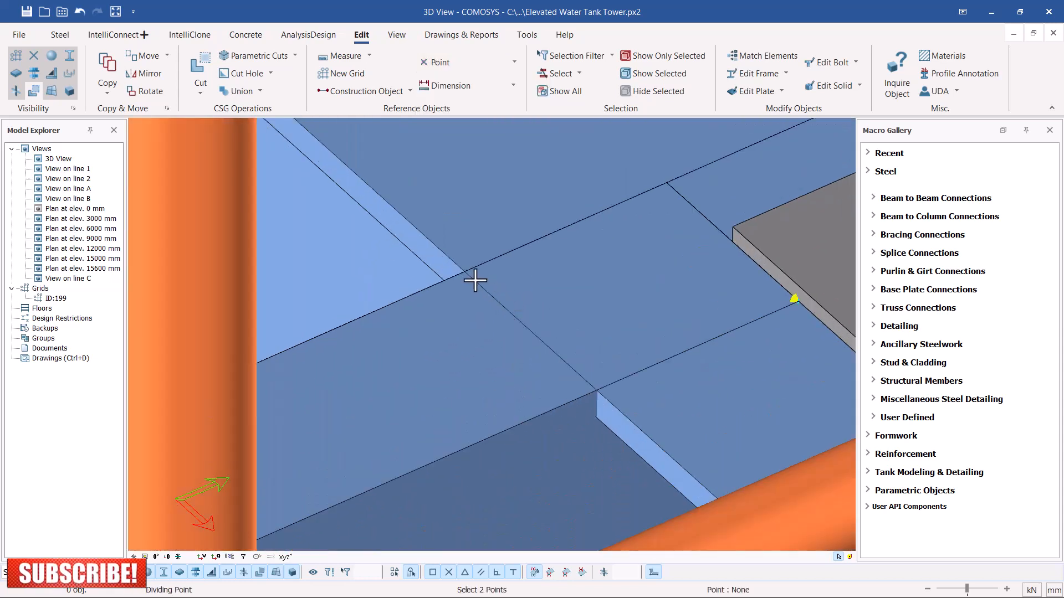
click(464, 274)
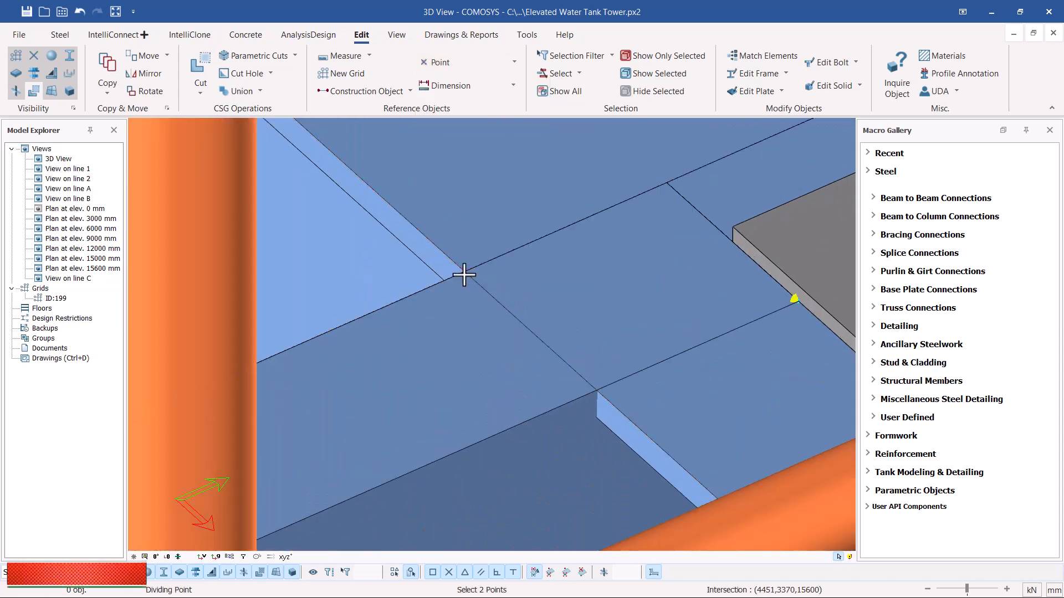
click(594, 392)
scroll(586, 384, down, 3)
right_click(548, 211)
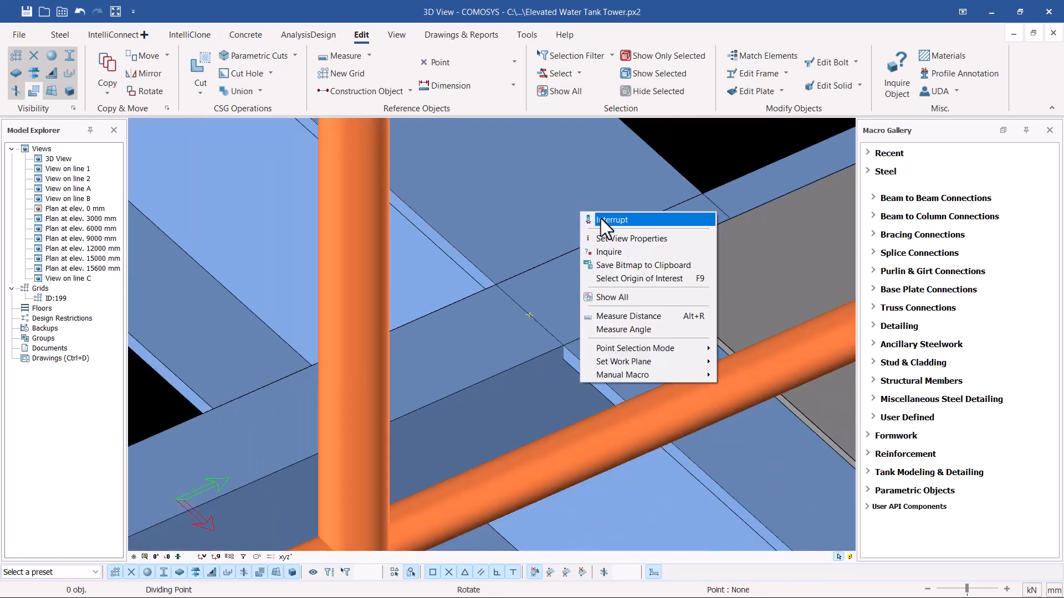
click(601, 219)
- Select the stiffener plate and bolted plate at the neighbouring finished joint and start copying them by distance
scroll(490, 222, down, 3)
scroll(374, 222, up, 5)
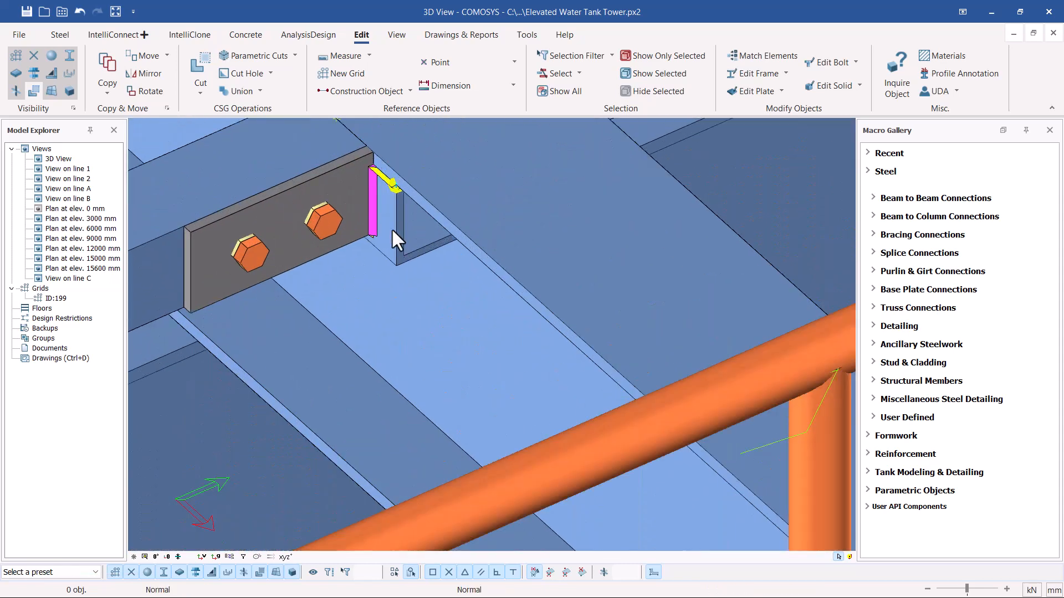
click(393, 228)
click(303, 246)
scroll(278, 254, down, 5)
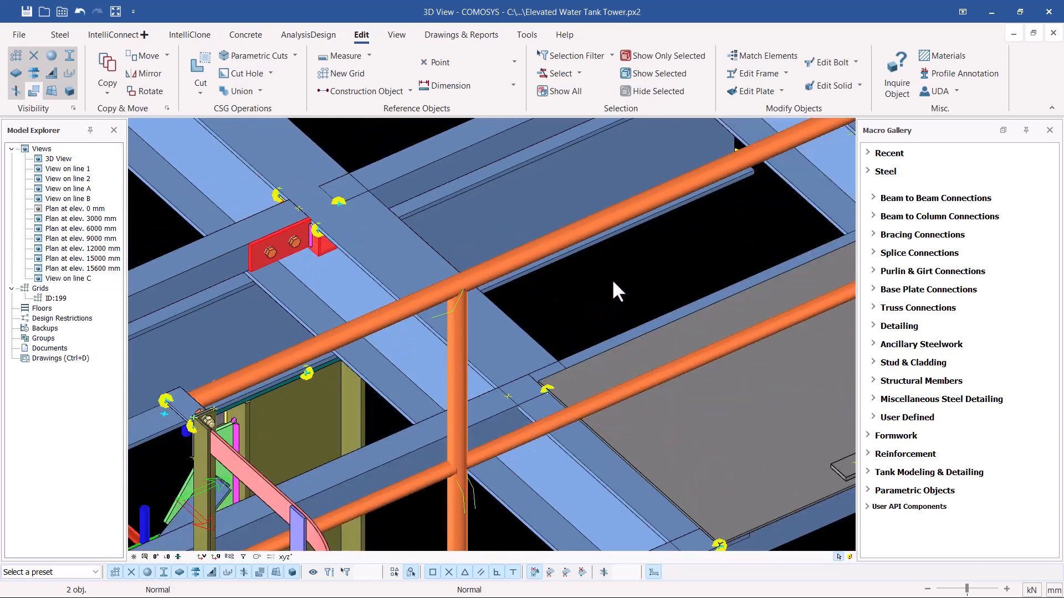
right_click(612, 283)
mouse_move(684, 380)
click(778, 380)
- Copy the selected plates once by 748.5 mm in X, taking the distance from the finished joint's midpoint to the new midpoint
scroll(299, 206, up, 3)
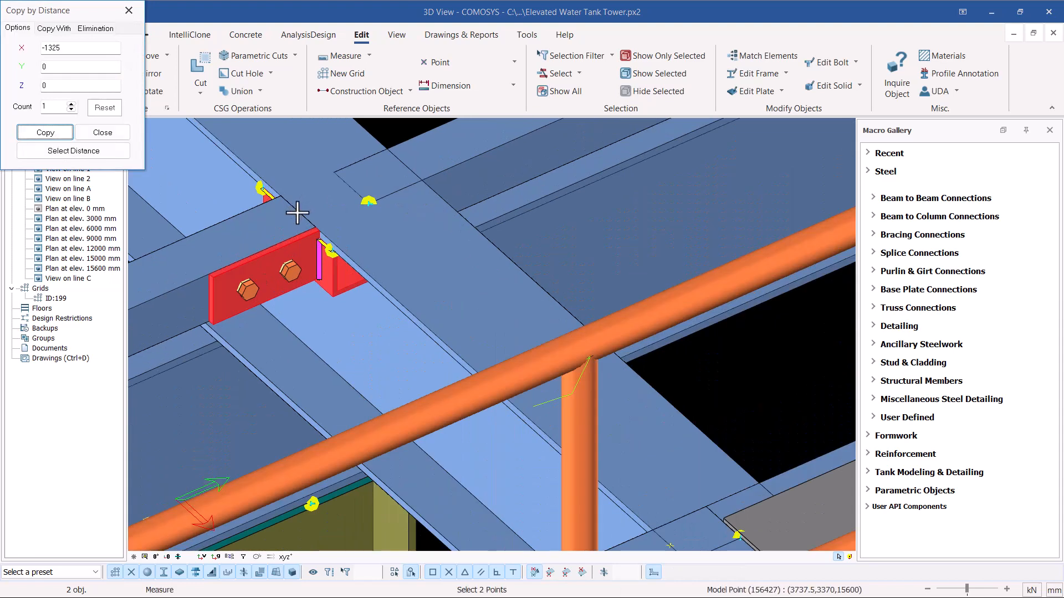
scroll(357, 171, down, 3)
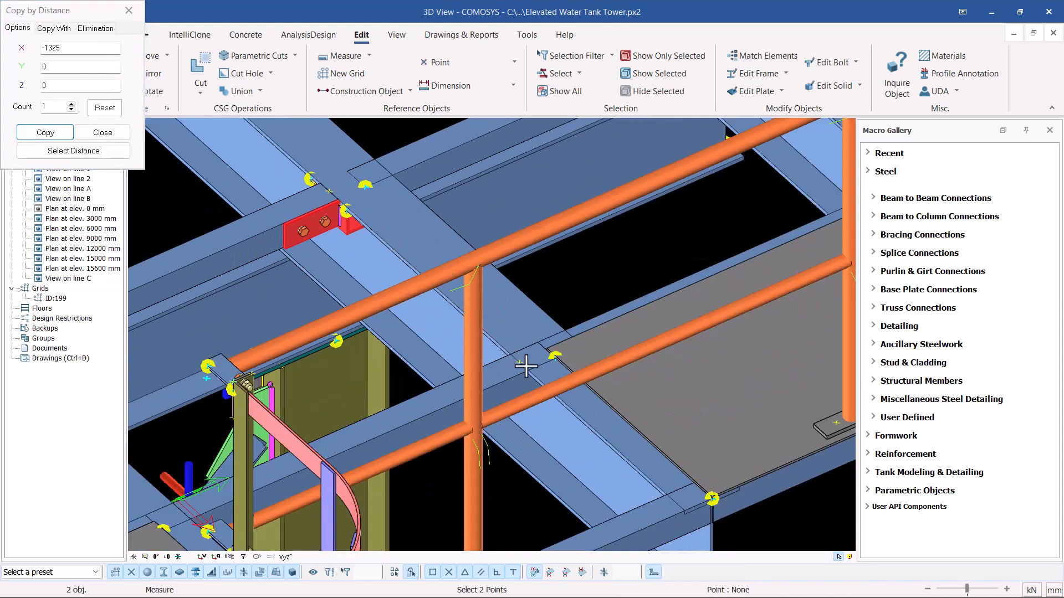
scroll(526, 366, up, 3)
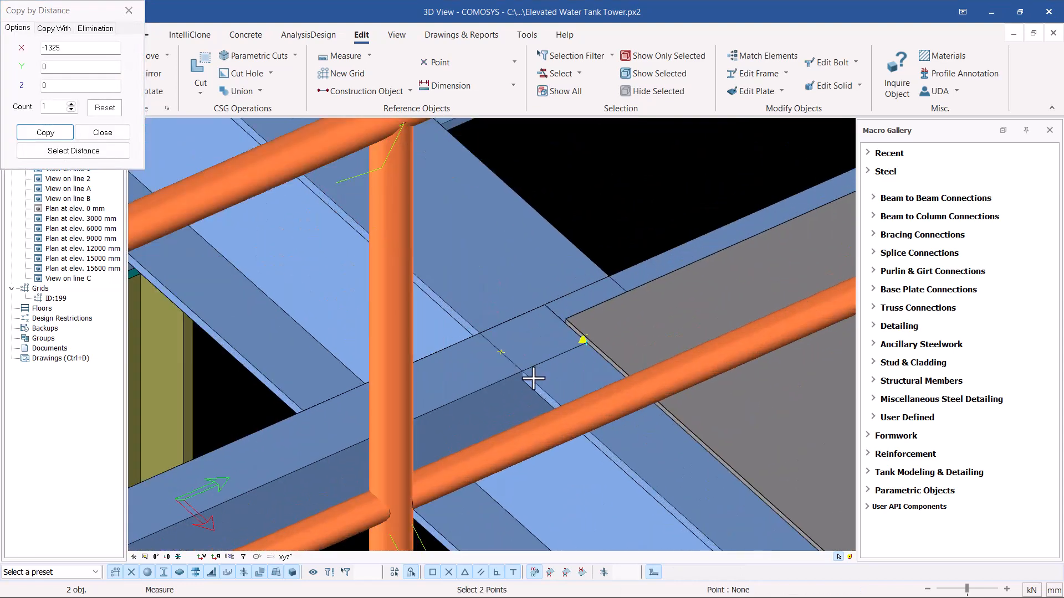
click(501, 353)
click(35, 132)
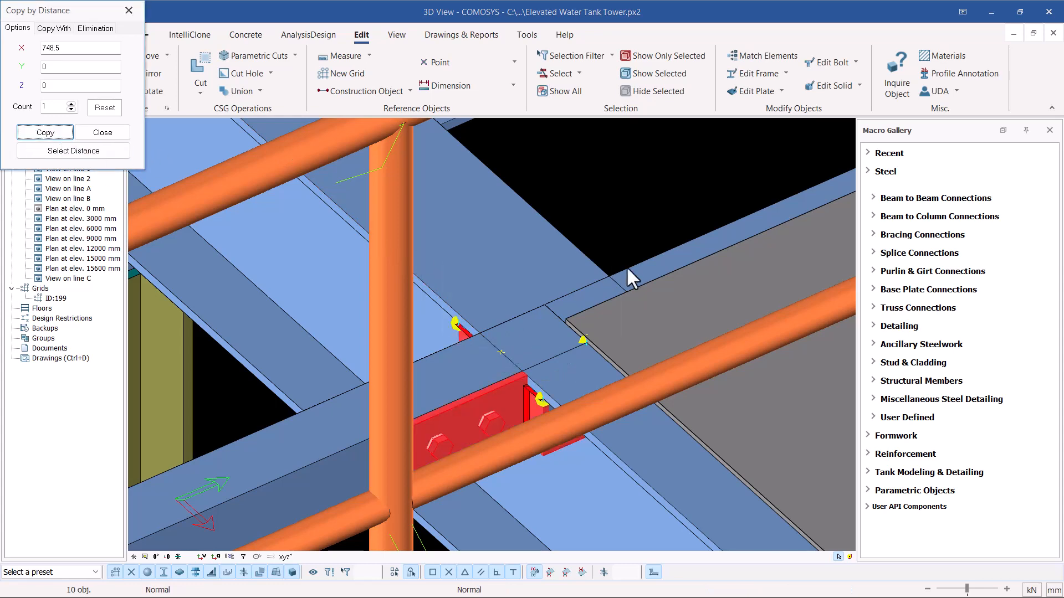
click(102, 132)
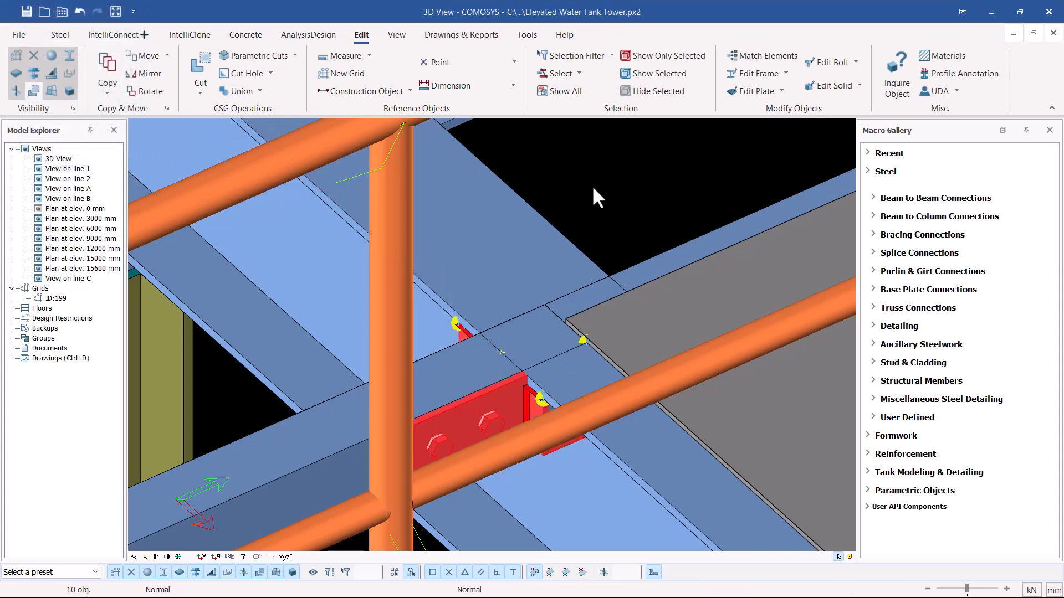
click(610, 164)
- Trim the outer secondary beam's overlapping end with the Fitting cut, using the copied stiffener plate's surface as reference
scroll(524, 360, down, 5)
scroll(494, 335, up, 3)
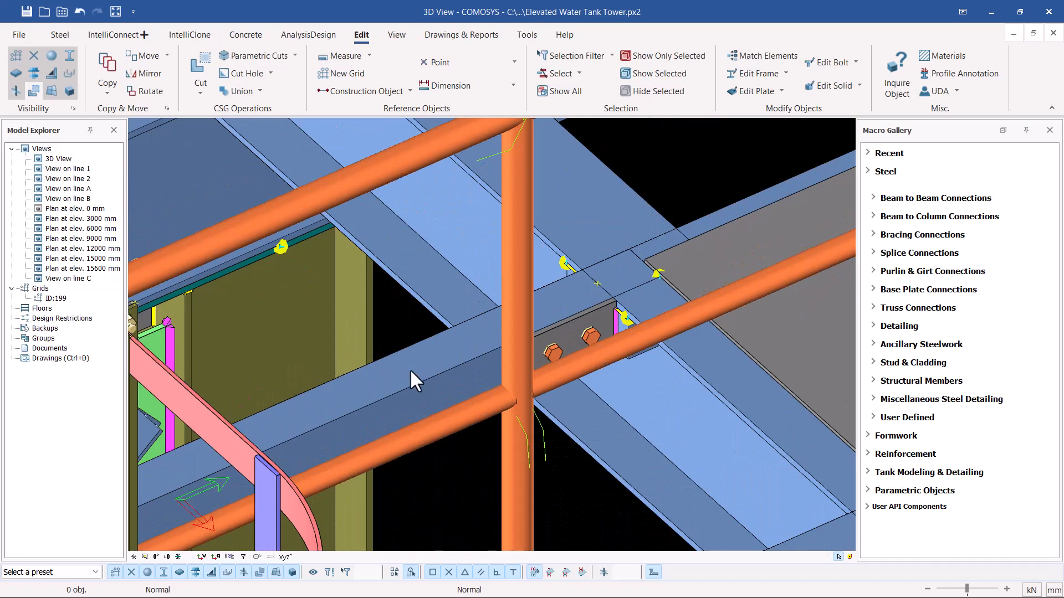
scroll(620, 333, up, 4)
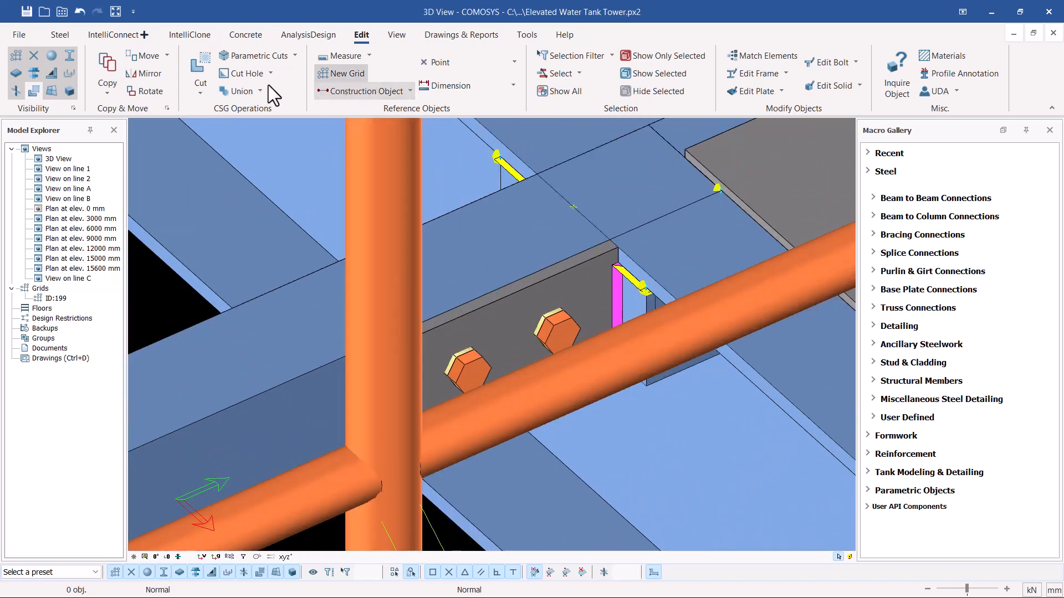
click(199, 92)
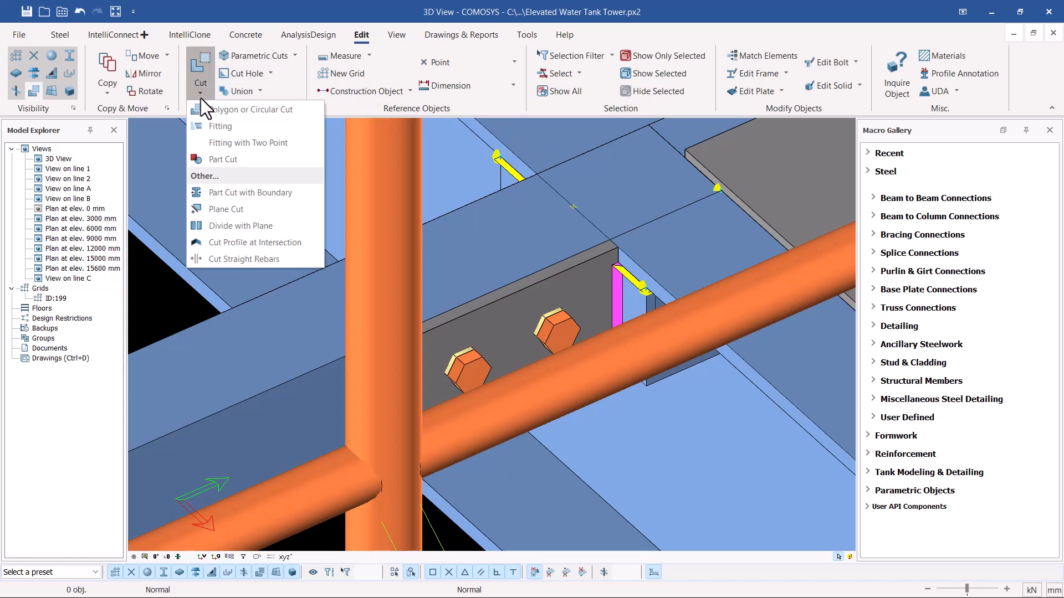
click(226, 129)
scroll(468, 240, up, 2)
click(442, 239)
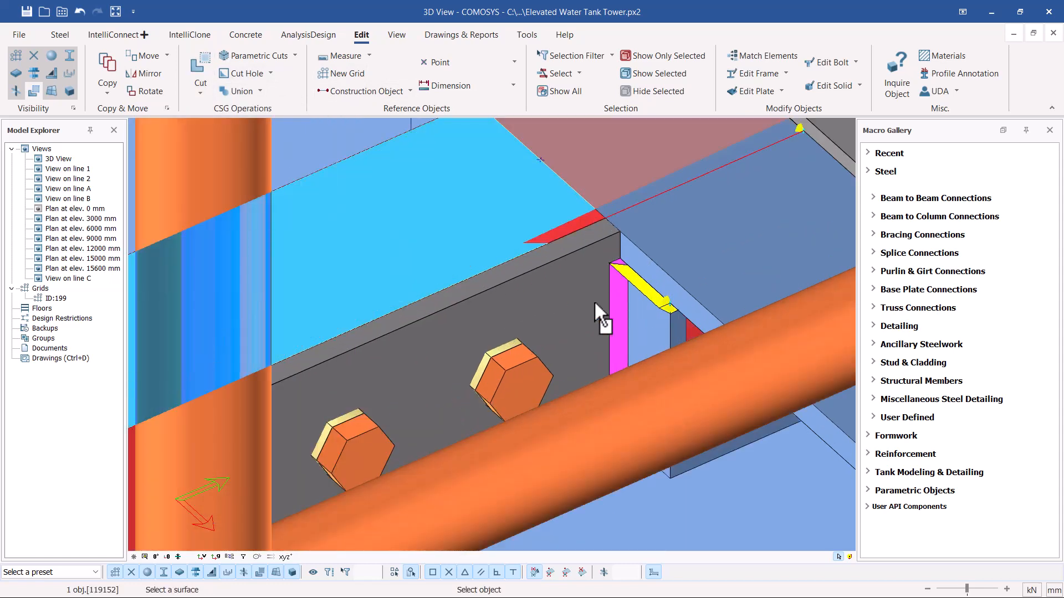
click(646, 321)
scroll(647, 322, down, 5)
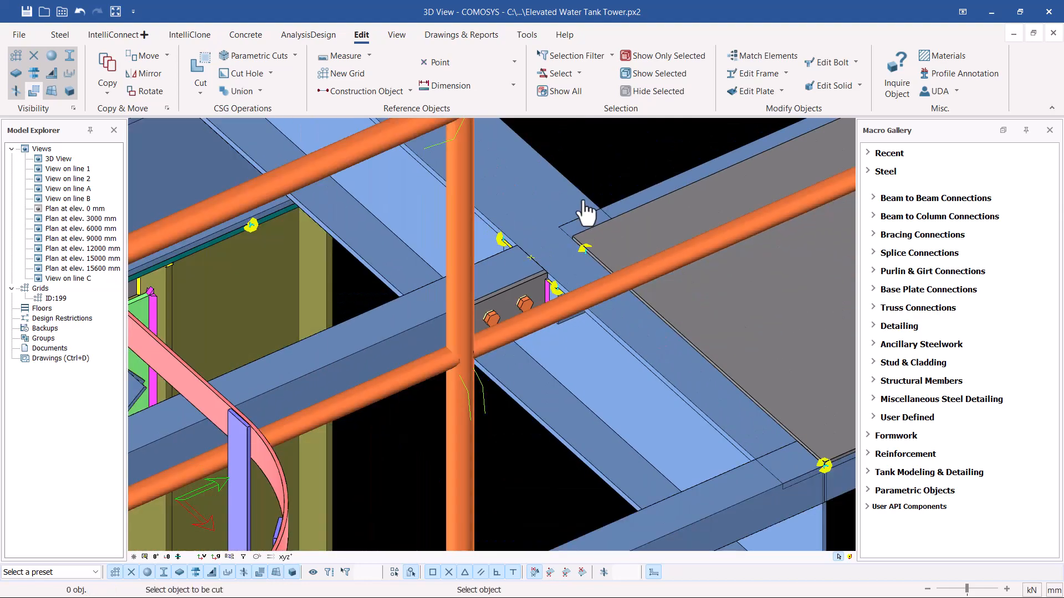
click(608, 158)
- Create a dividing point midway between the secondary beam's two edge intersections on the main beam flange edge opposite the bolted joint
scroll(521, 365, down, 5)
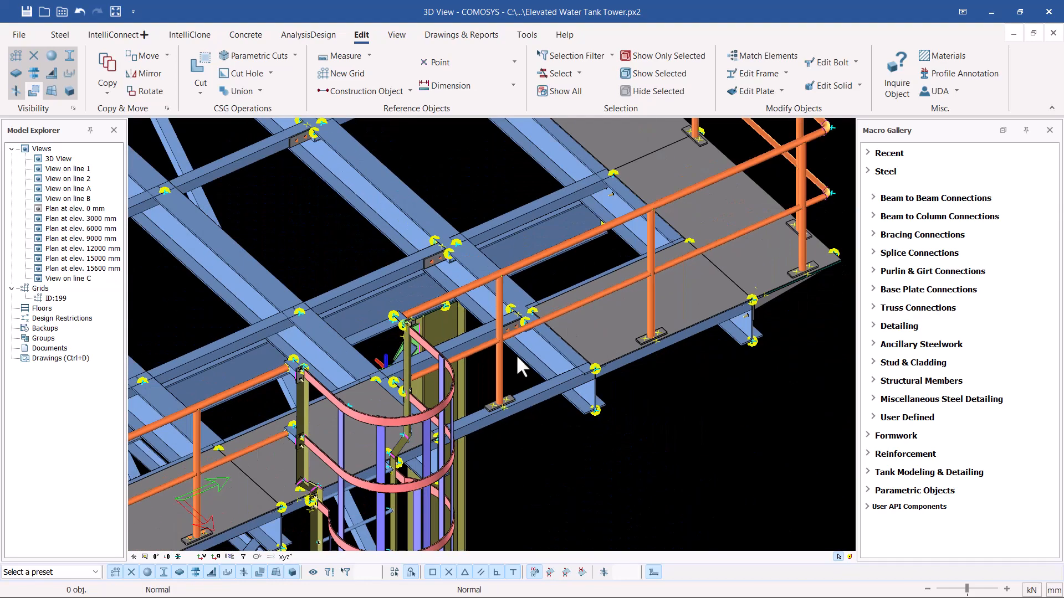
scroll(534, 309, down, 3)
scroll(463, 194, up, 3)
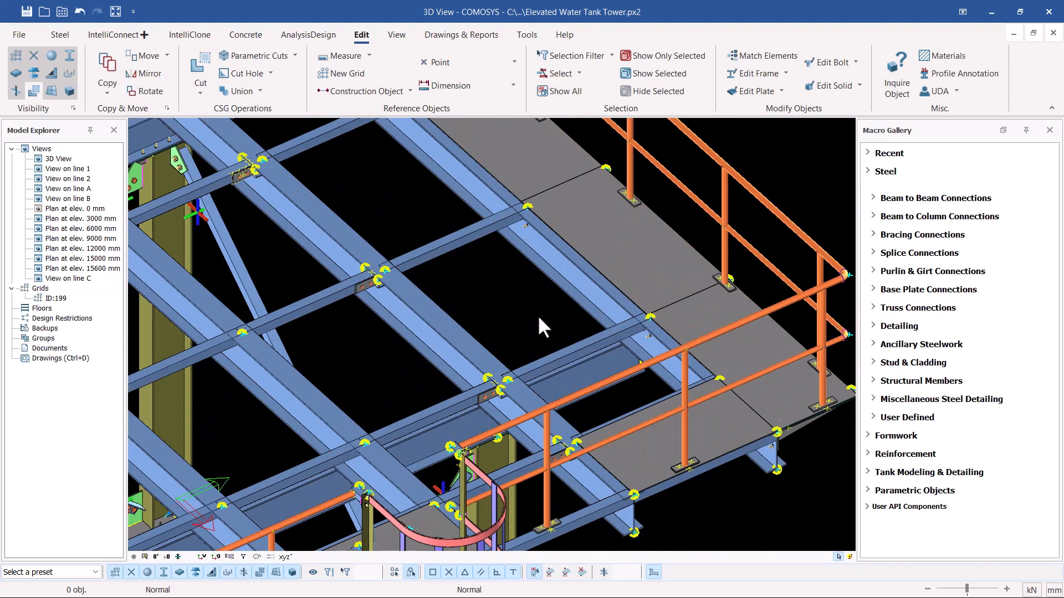
scroll(507, 406, down, 1)
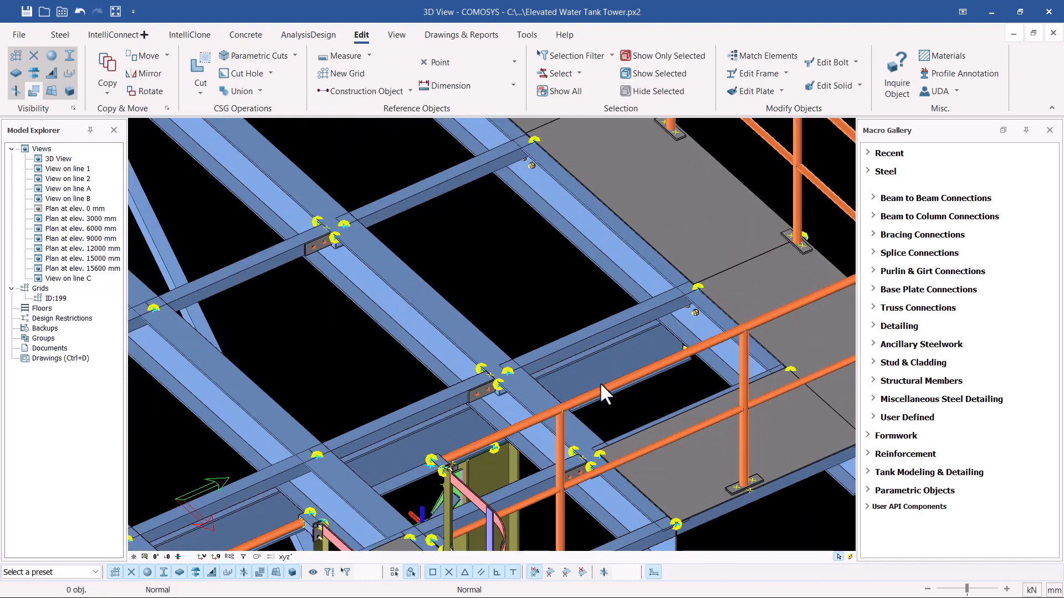
scroll(604, 378, down, 1)
scroll(604, 378, up, 4)
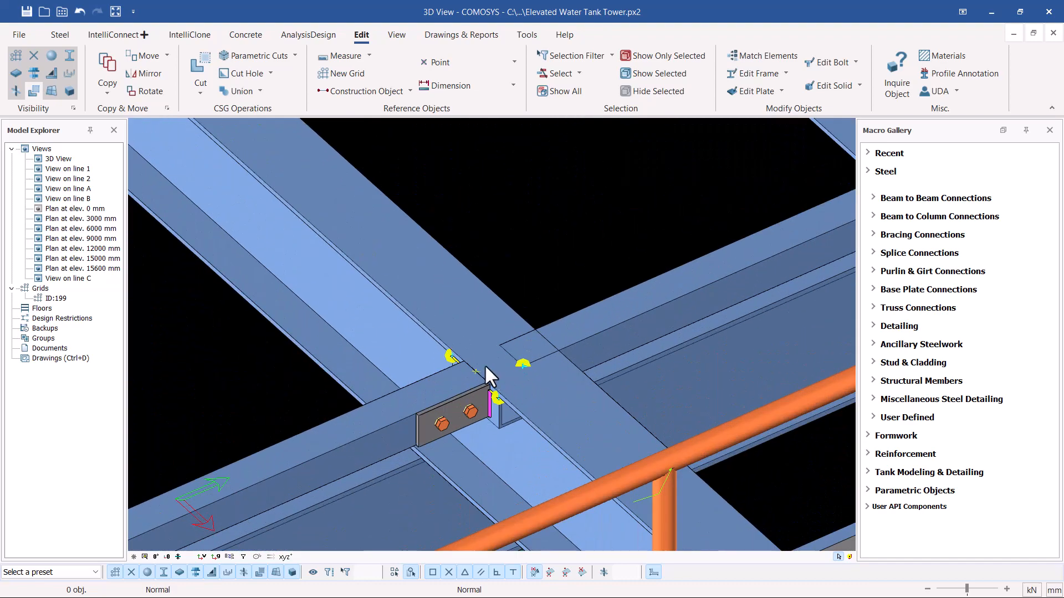
scroll(484, 364, up, 1)
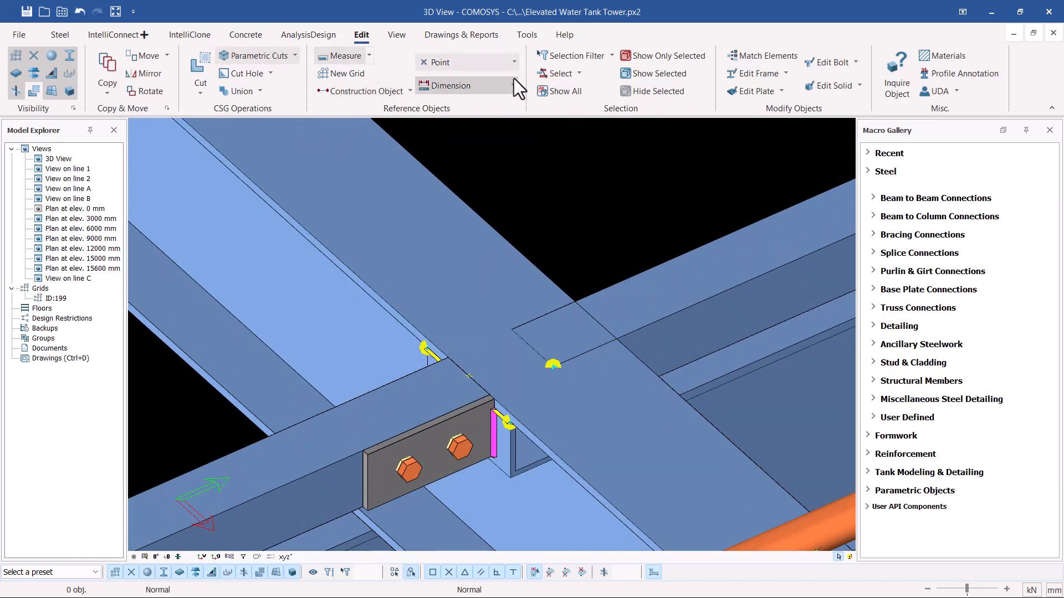
click(512, 63)
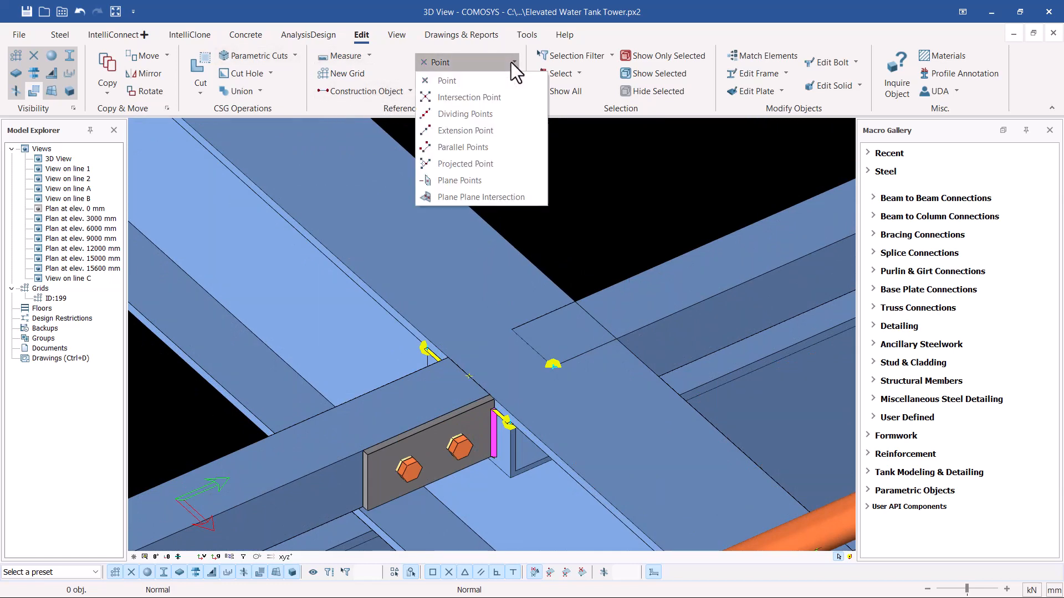
click(480, 116)
scroll(576, 309, up, 2)
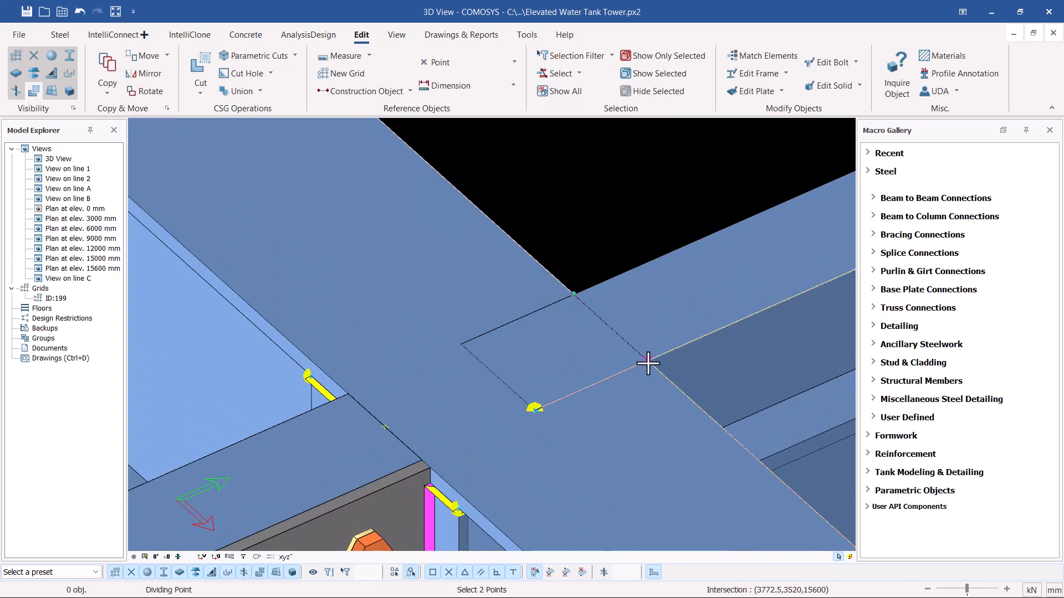
right_click(556, 191)
click(582, 201)
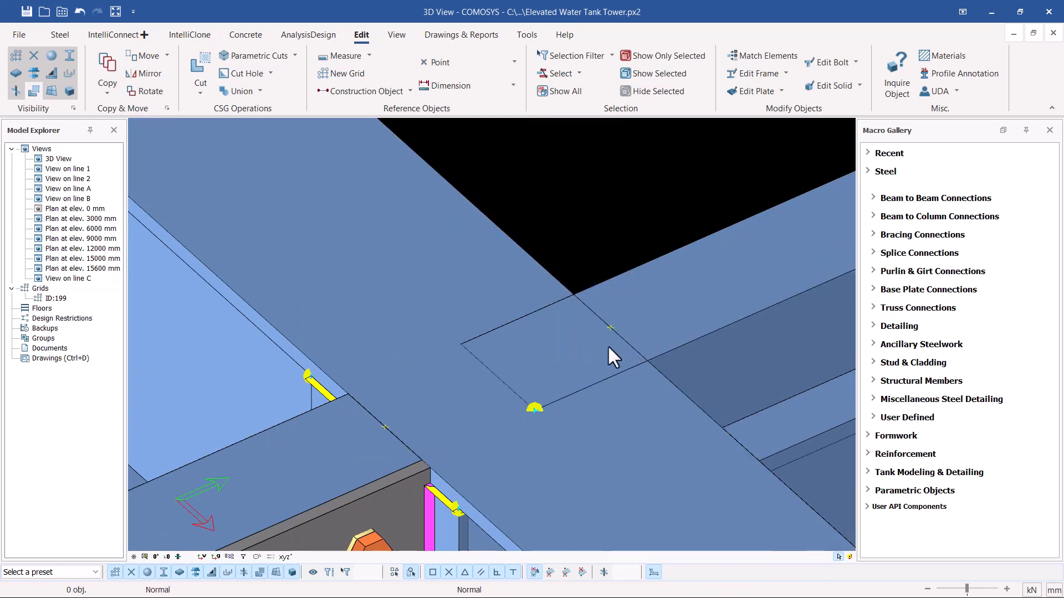
- Select the stiffener plates and bolted plates at the first two finished joints, starting from the one beside the handrail
scroll(608, 344, down, 5)
scroll(581, 301, up, 8)
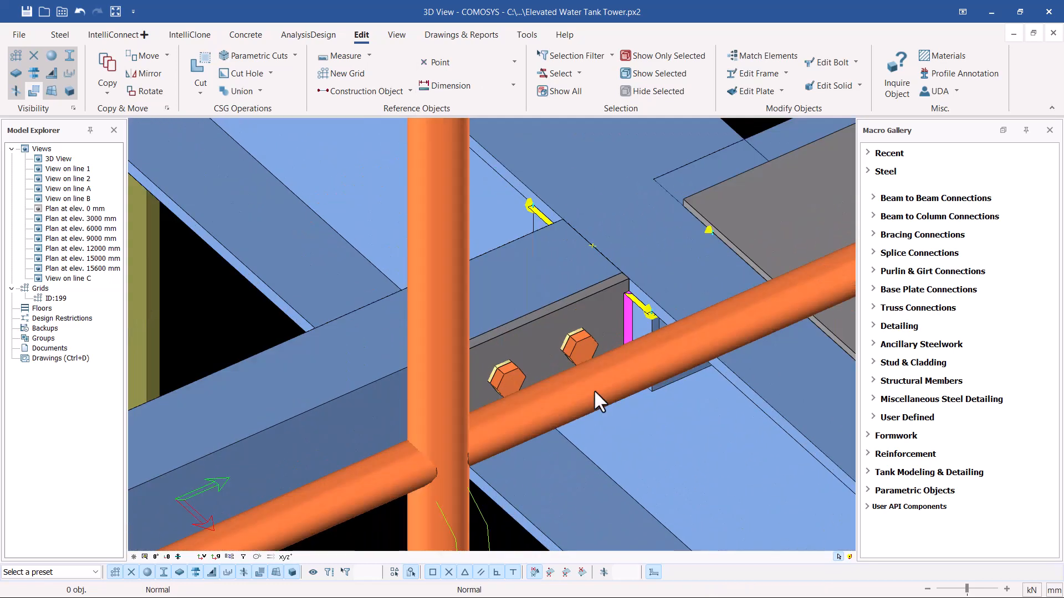
click(603, 314)
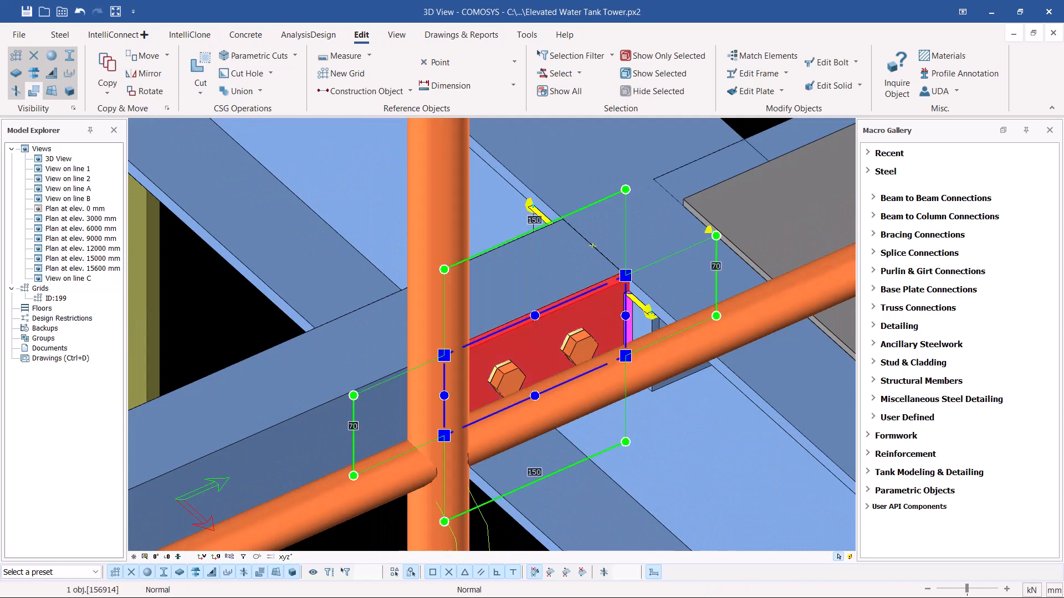
ctrl+click(689, 374)
scroll(636, 329, down, 5)
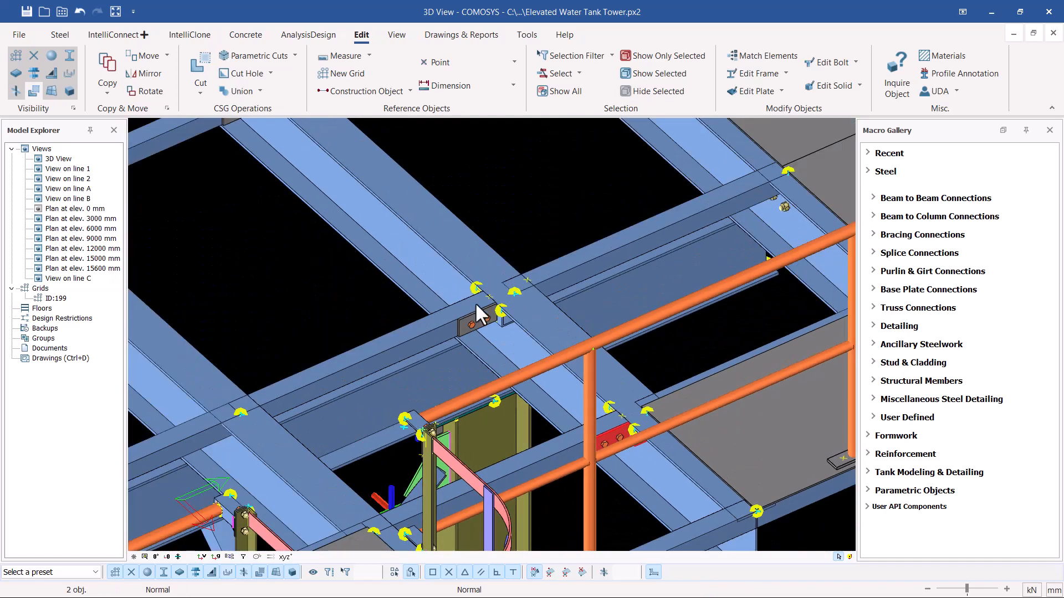
scroll(474, 302, up, 5)
ctrl+click(557, 302)
ctrl+click(488, 298)
scroll(567, 407, down, 5)
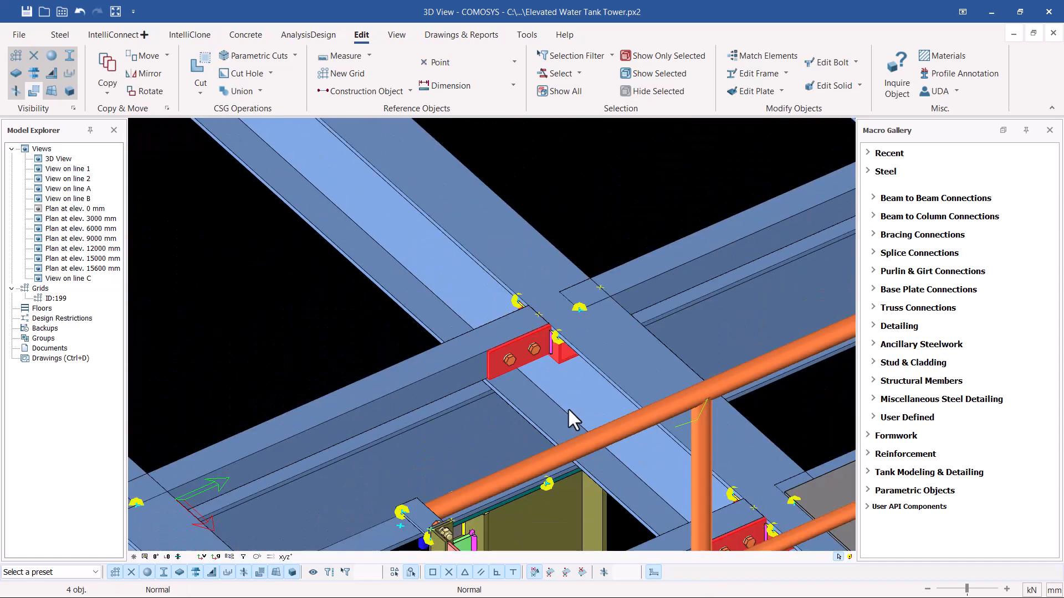
- Add the stiffener plates and bolted plates of the following two joints along the same main beam to the selection
scroll(299, 155, up, 4)
ctrl+click(388, 151)
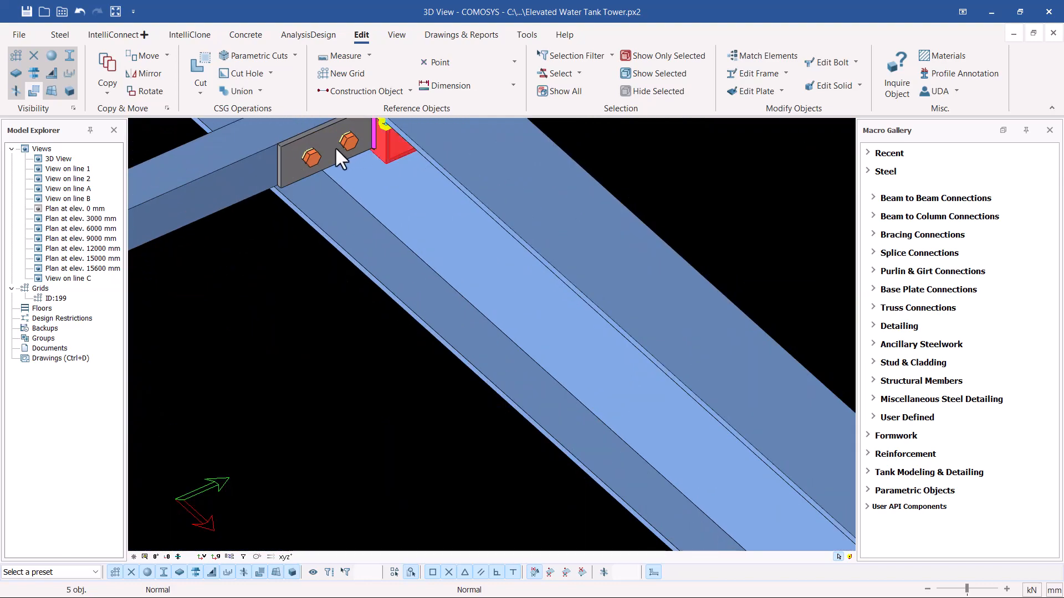
ctrl+click(334, 147)
scroll(405, 298, down, 5)
scroll(295, 180, up, 4)
scroll(319, 213, up, 4)
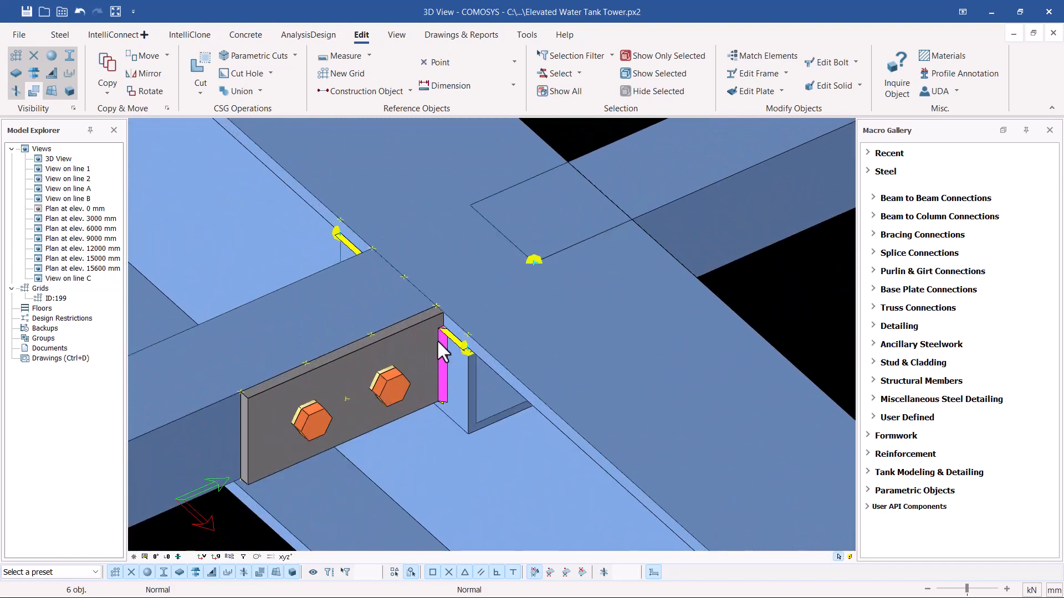
ctrl+click(456, 373)
ctrl+click(352, 367)
scroll(505, 399, down, 5)
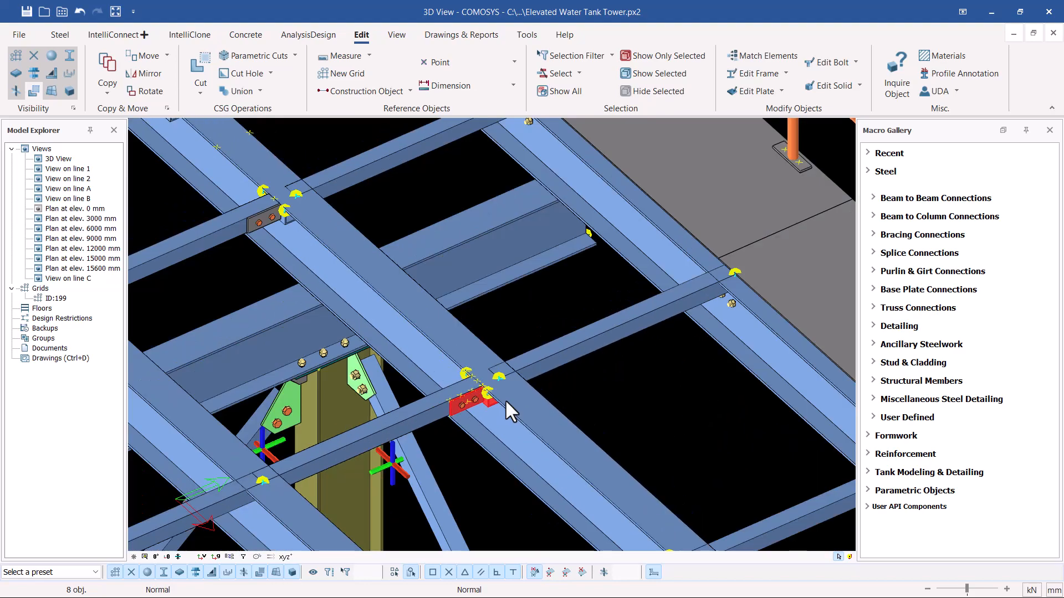
- Add the stiffener plates and bolted plates of the last two joints on the main beam to the selection
scroll(550, 391, up, 6)
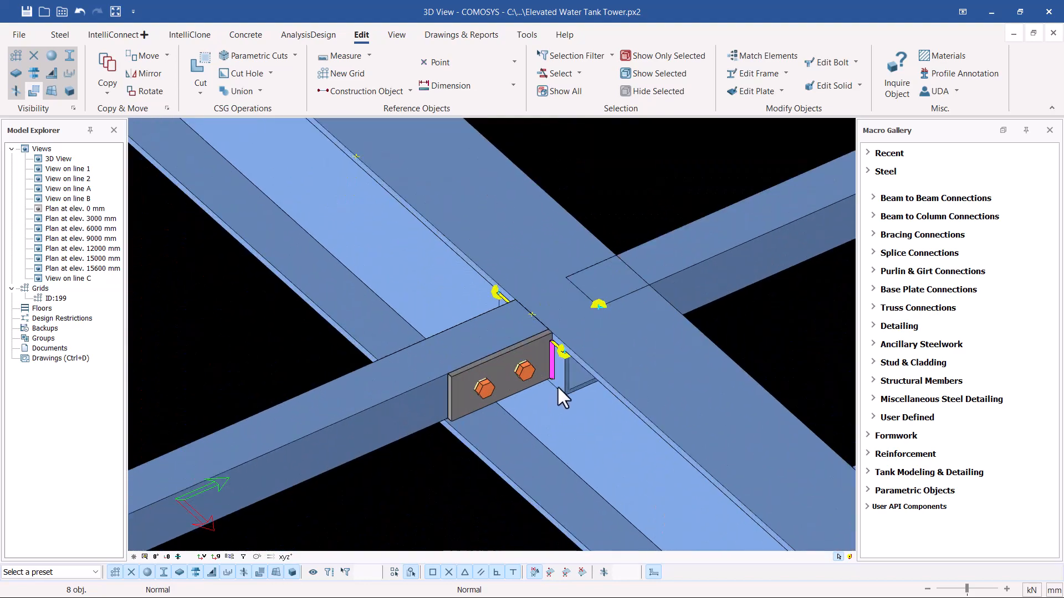
ctrl+click(557, 385)
ctrl+click(511, 383)
scroll(528, 384, down, 5)
scroll(458, 298, up, 6)
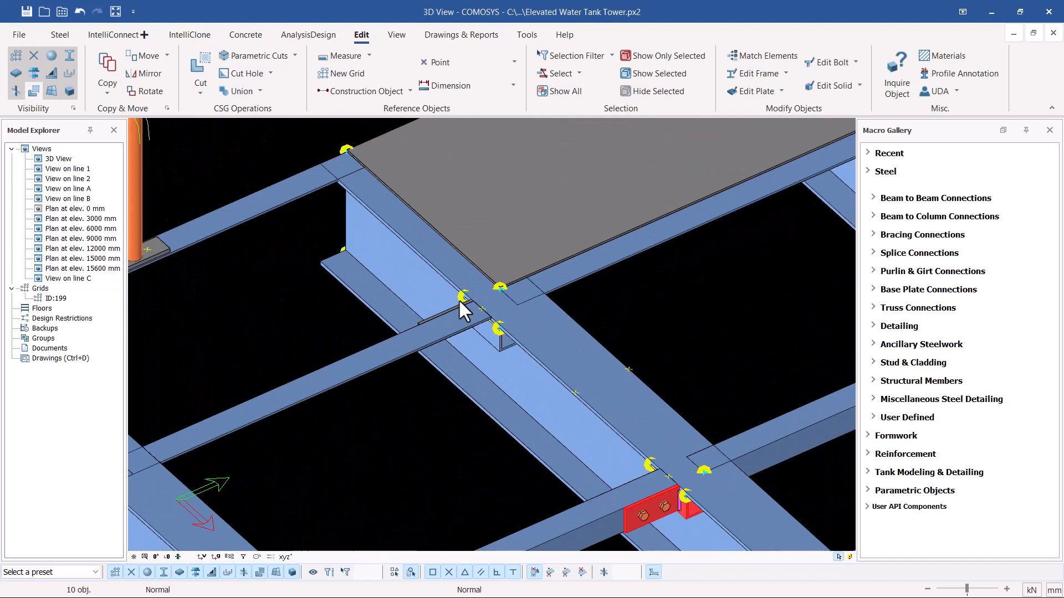
ctrl+click(521, 369)
ctrl+click(442, 305)
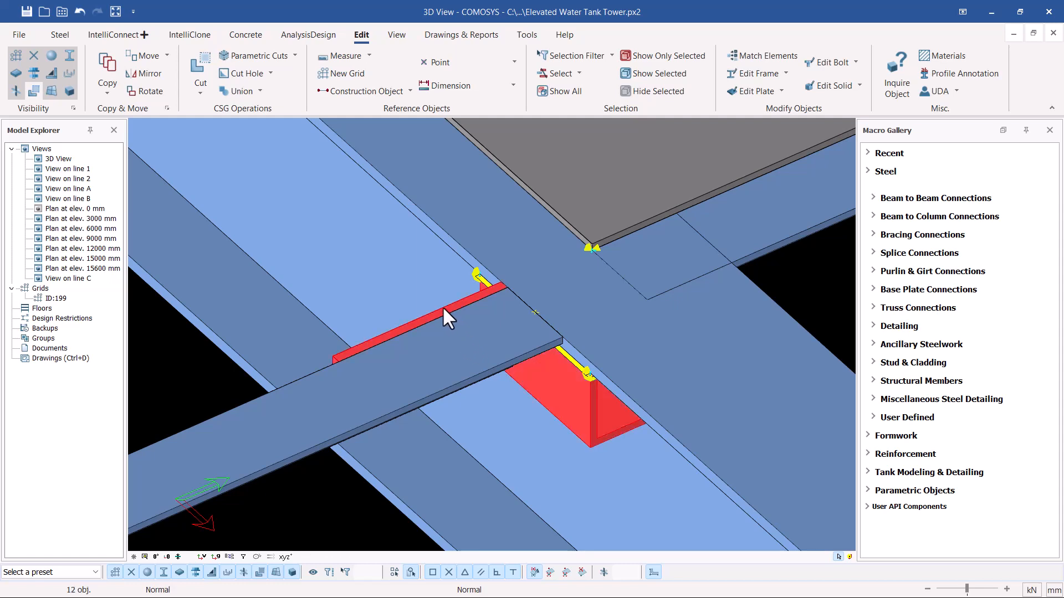
scroll(421, 288, down, 5)
- Start mirroring the selected connection plates with the Copy Mirror option and zoom to the main beam joint for the mirror plane
right_click(376, 254)
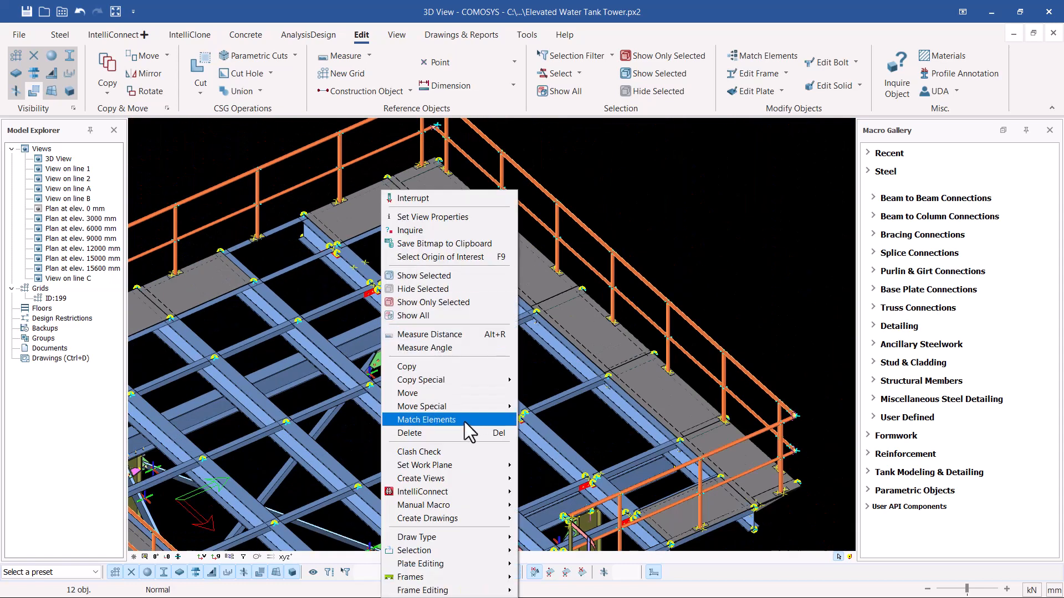
mouse_move(457, 383)
click(549, 415)
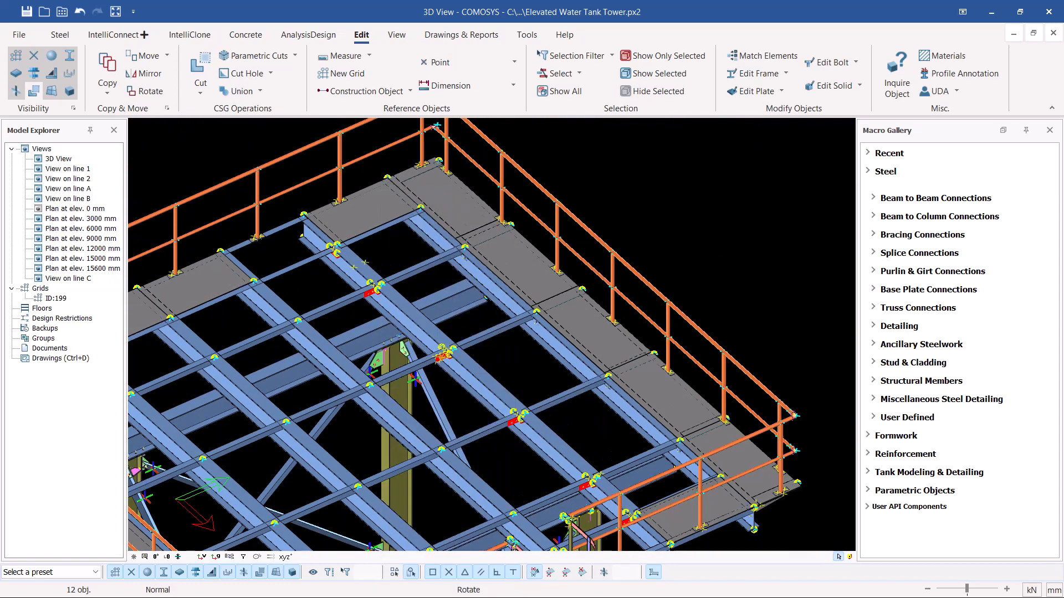
scroll(442, 338, up, 5)
scroll(472, 310, down, 2)
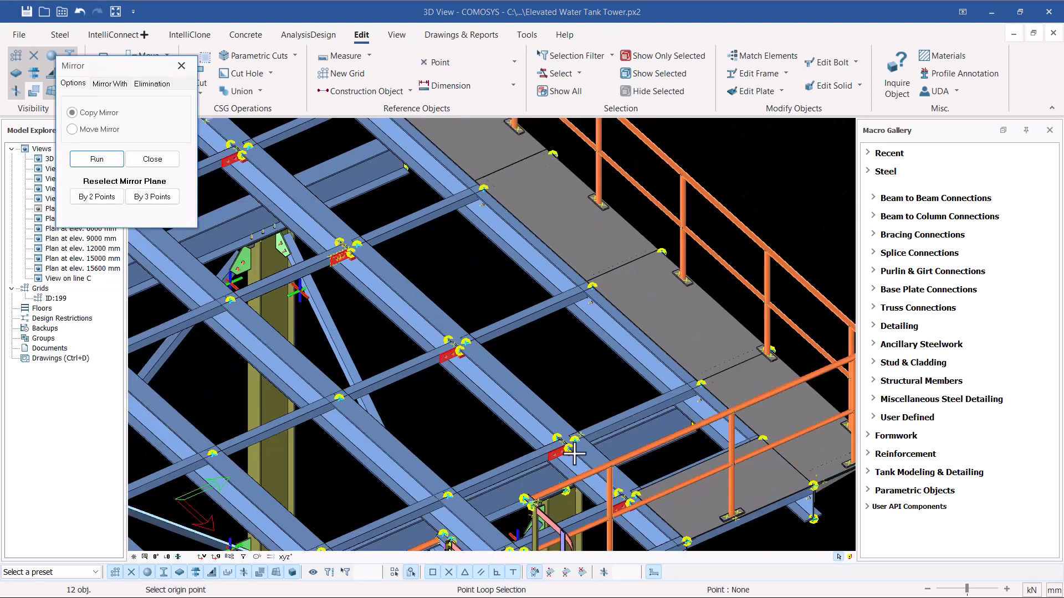
scroll(575, 453, up, 3)
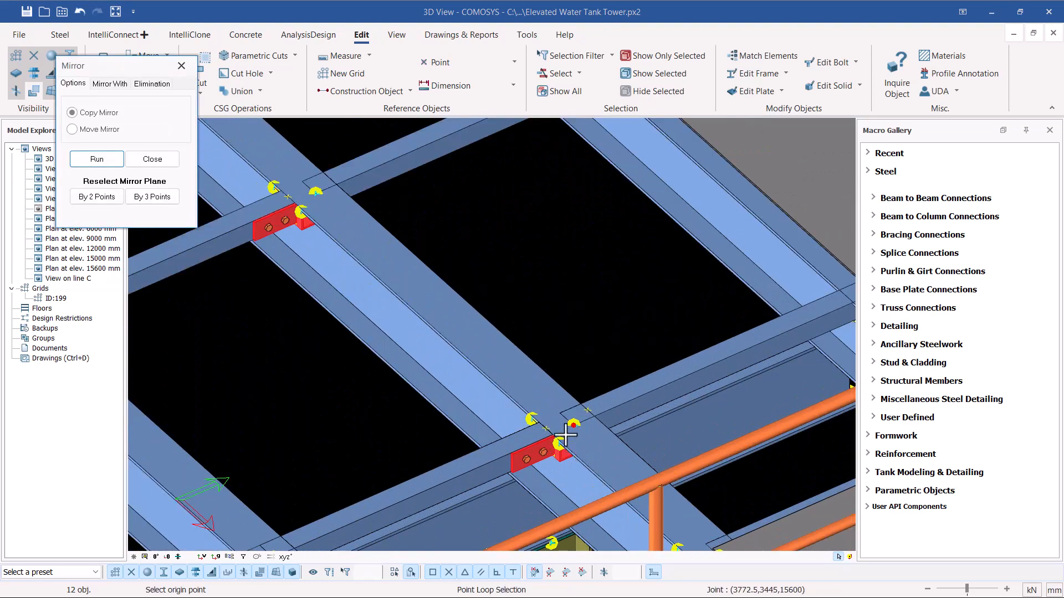
scroll(576, 432, up, 2)
scroll(573, 425, up, 2)
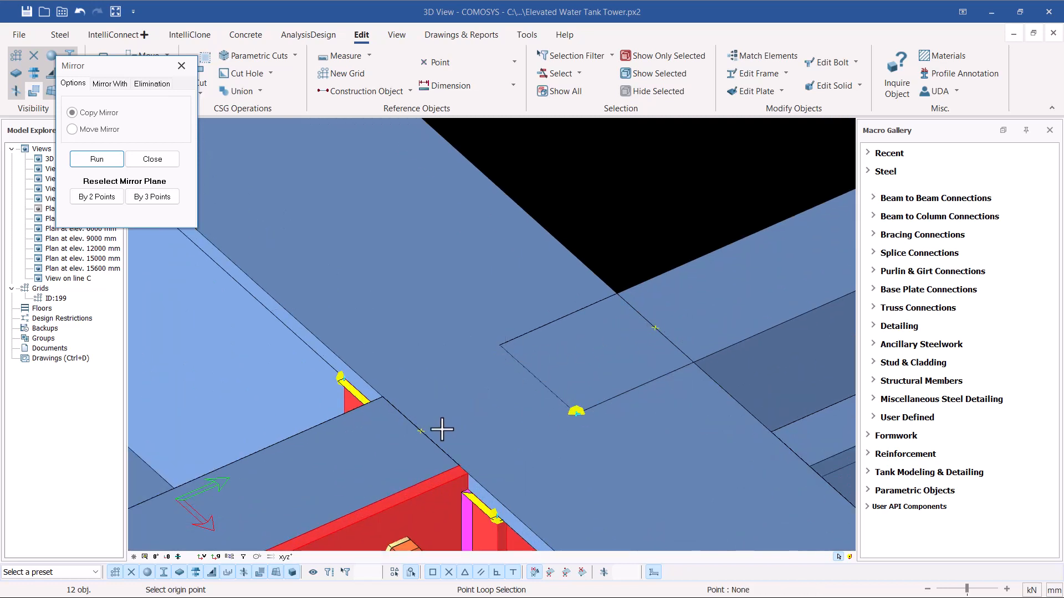
scroll(631, 360, down, 2)
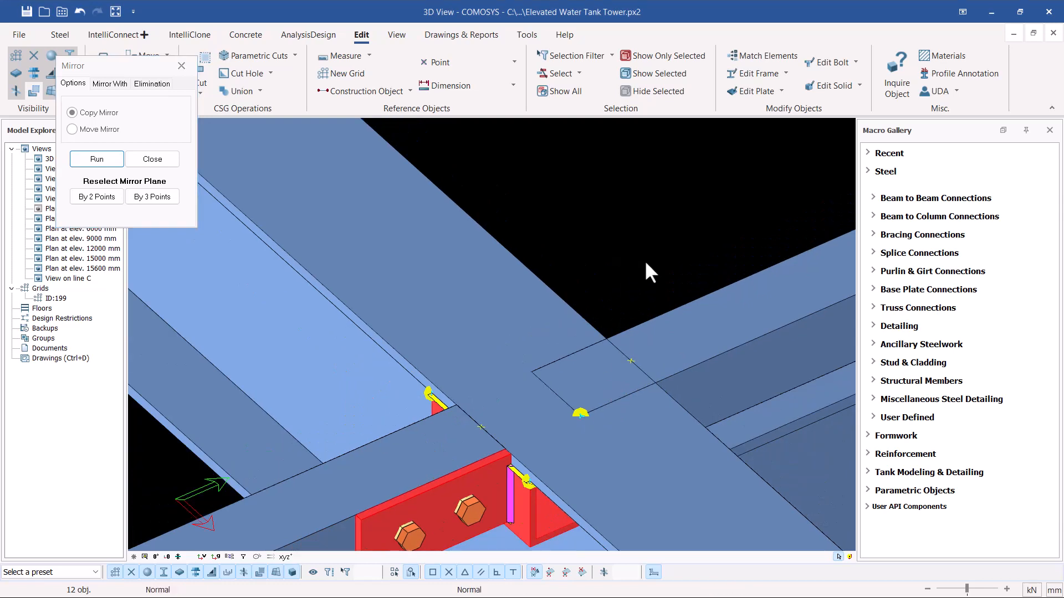
- Examine the joints along the main beam for reference points suitable for defining the mirror plane
scroll(579, 349, down, 4)
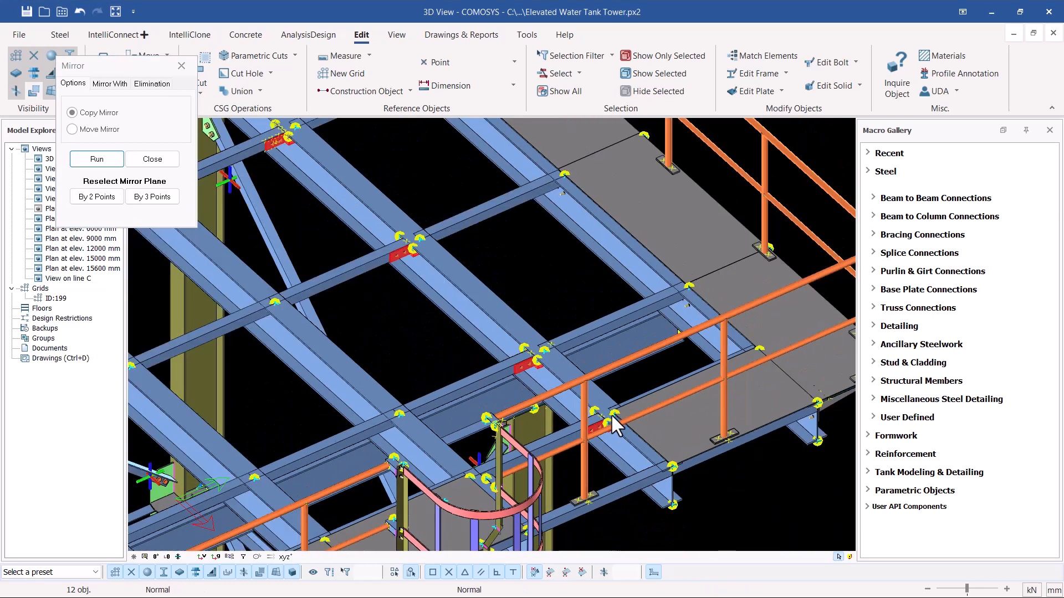
scroll(473, 194, down, 1)
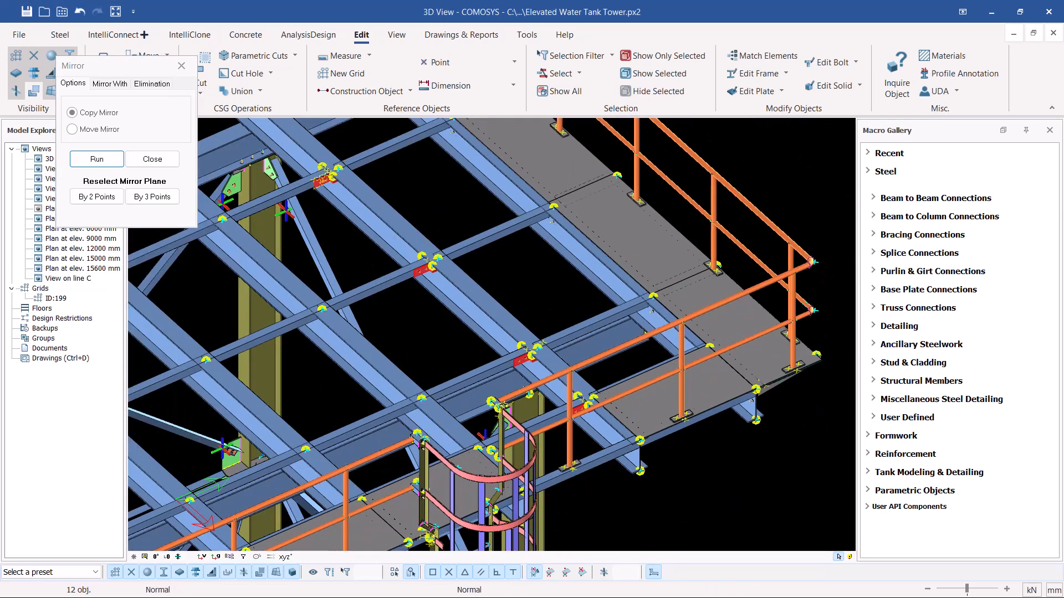
scroll(518, 355, up, 3)
scroll(559, 343, up, 5)
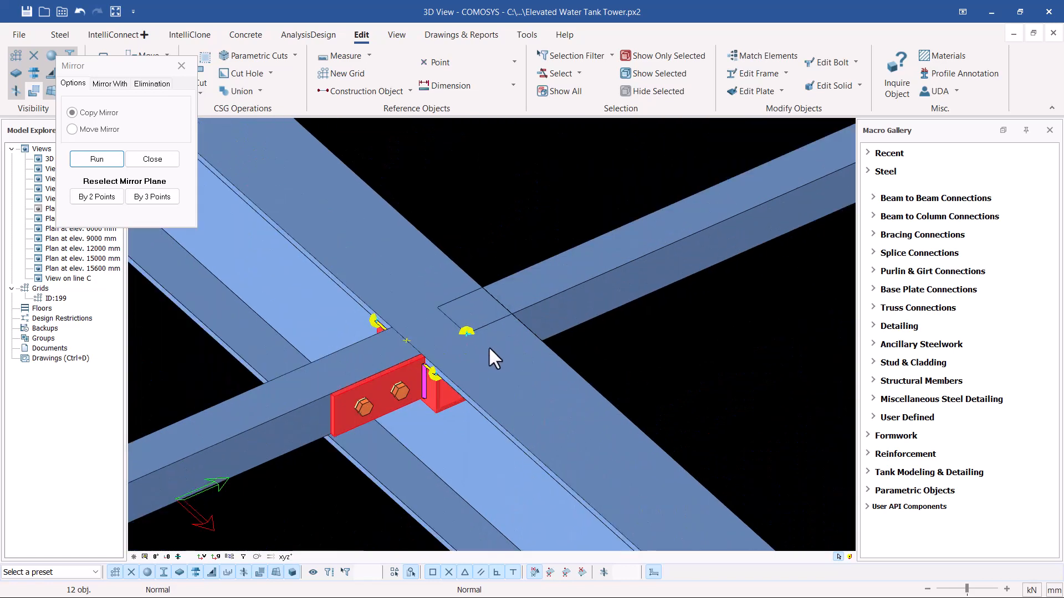
scroll(396, 285, down, 5)
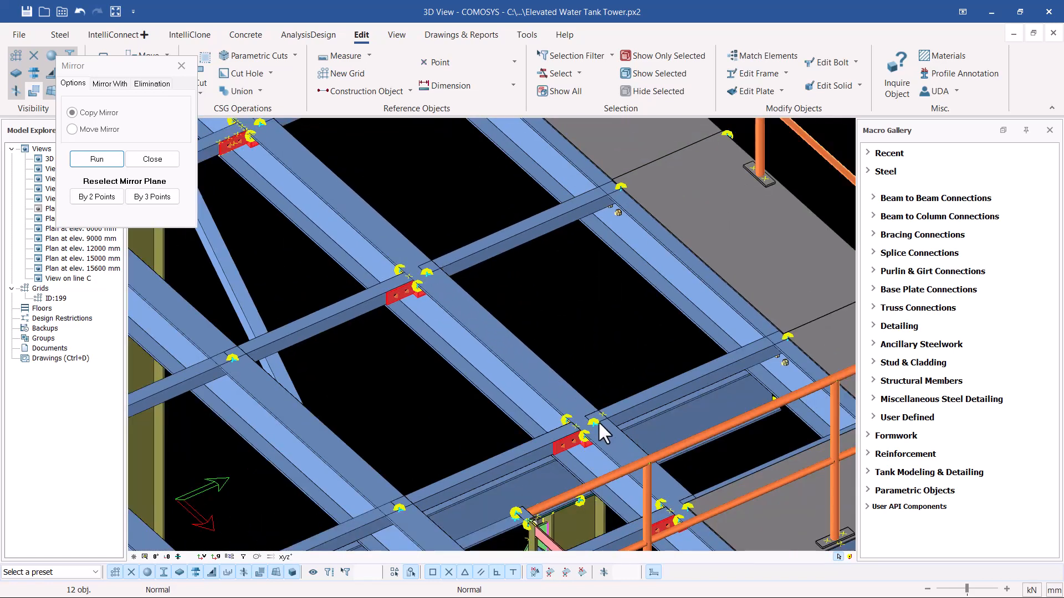
scroll(597, 421, down, 2)
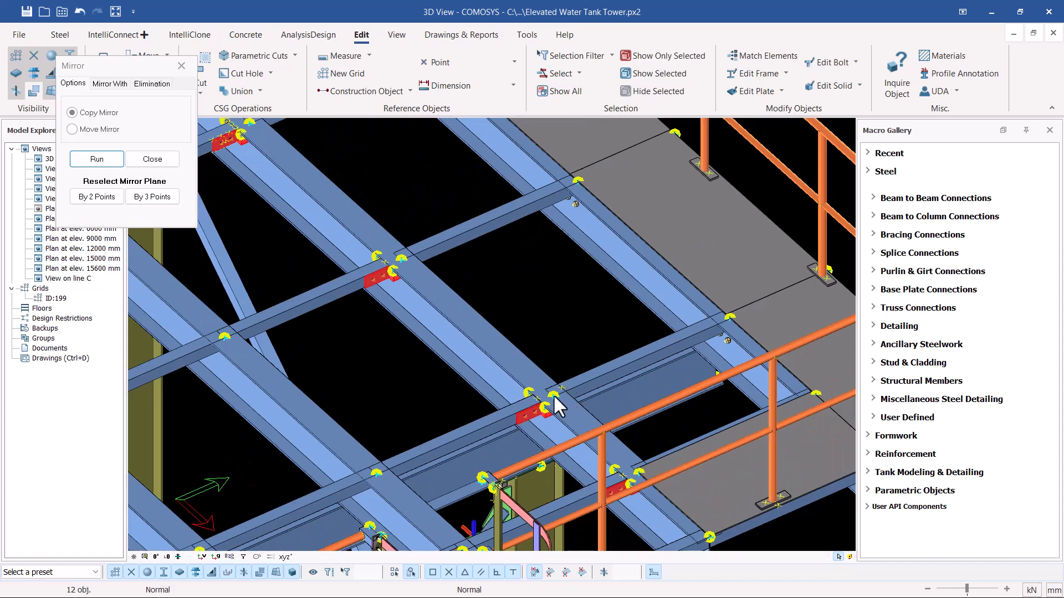
scroll(394, 270, up, 3)
scroll(419, 321, down, 4)
scroll(673, 423, up, 4)
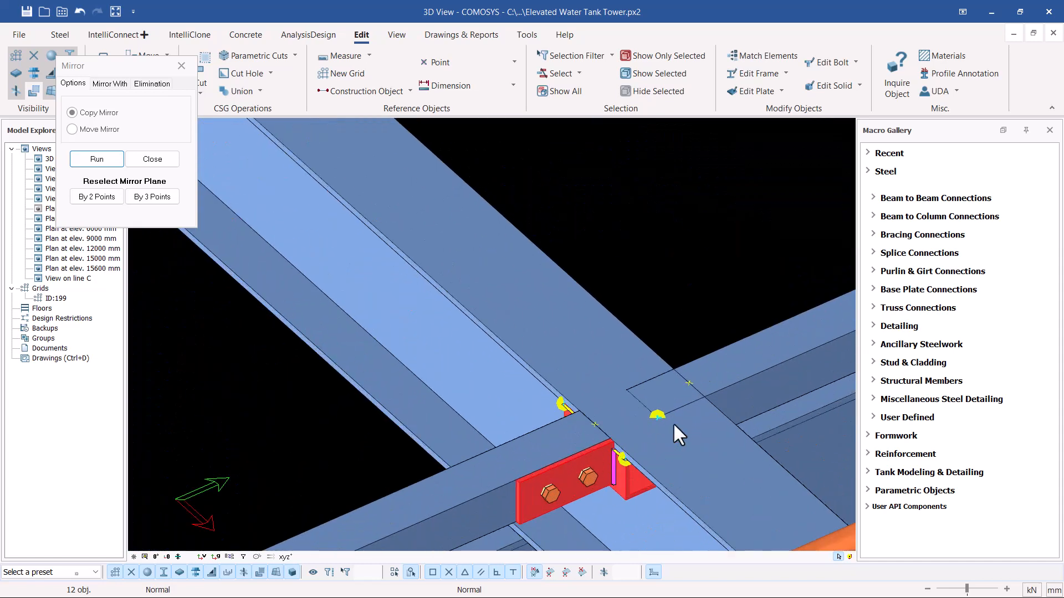
scroll(594, 405, down, 1)
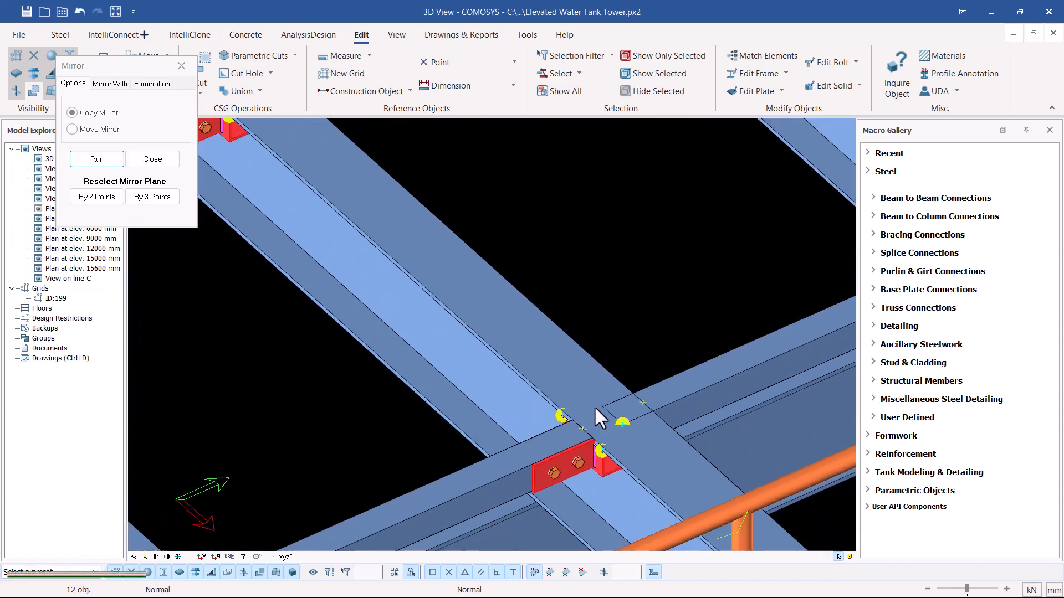
click(490, 65)
click(463, 80)
scroll(643, 391, up, 2)
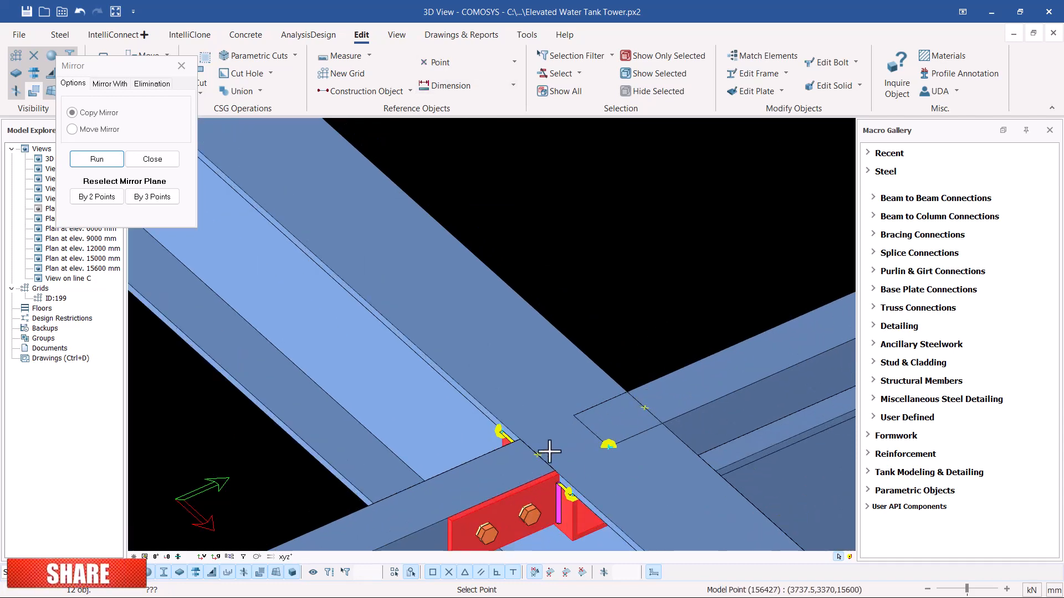
right_click(648, 303)
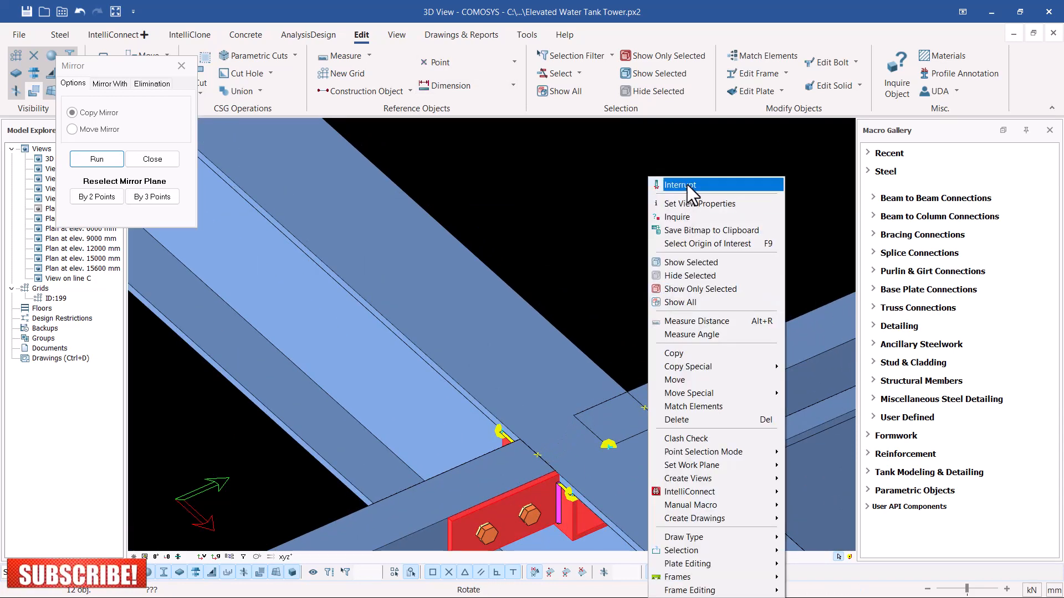
click(688, 184)
- Create a dividing point midway between the two midpoints on the main beam's opposite flange edges at this joint
click(512, 66)
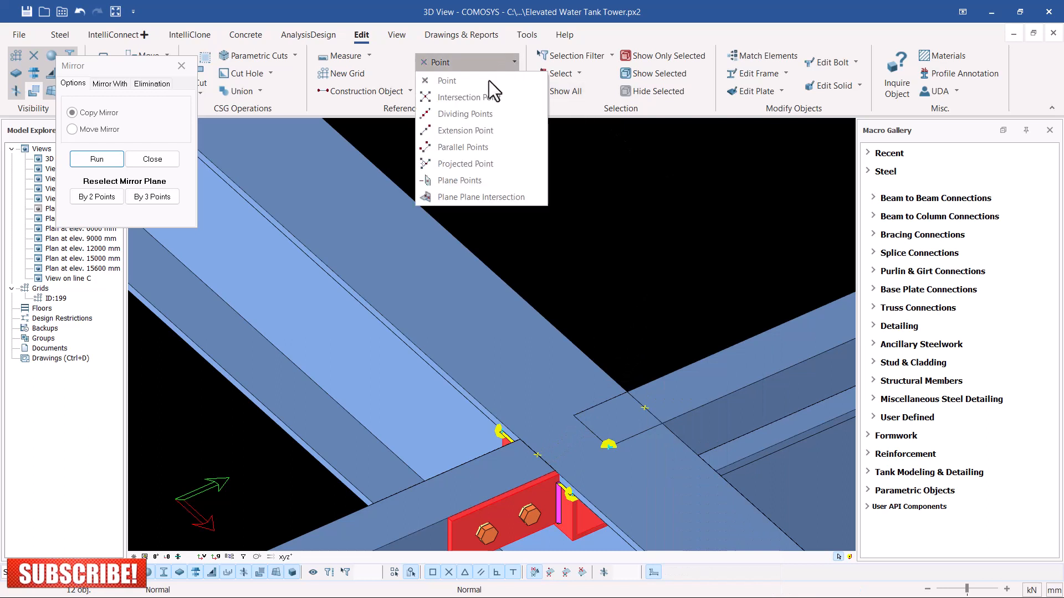
click(456, 113)
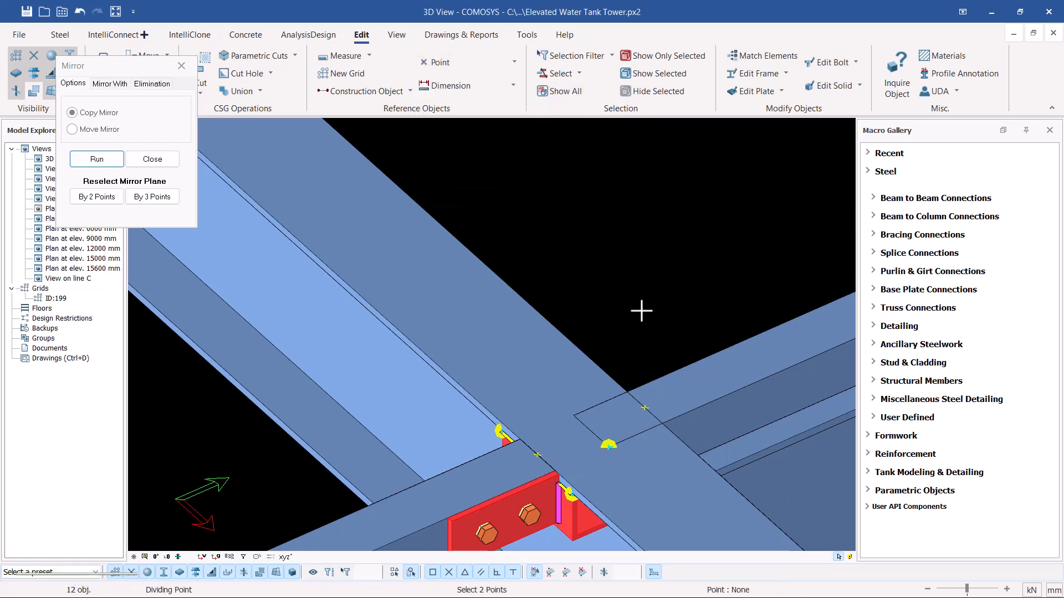
scroll(612, 423, up, 2)
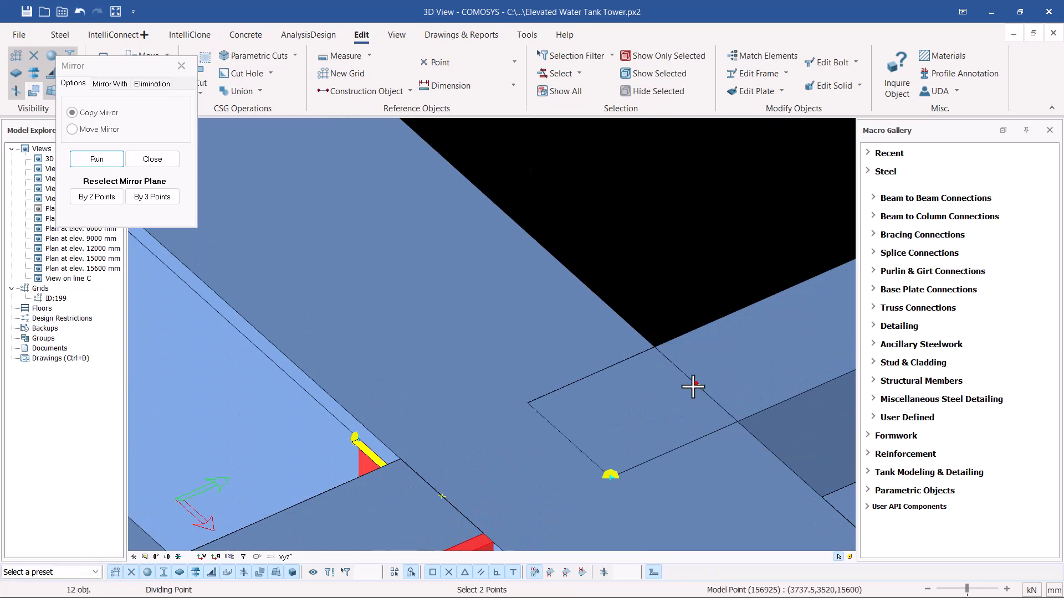
click(446, 499)
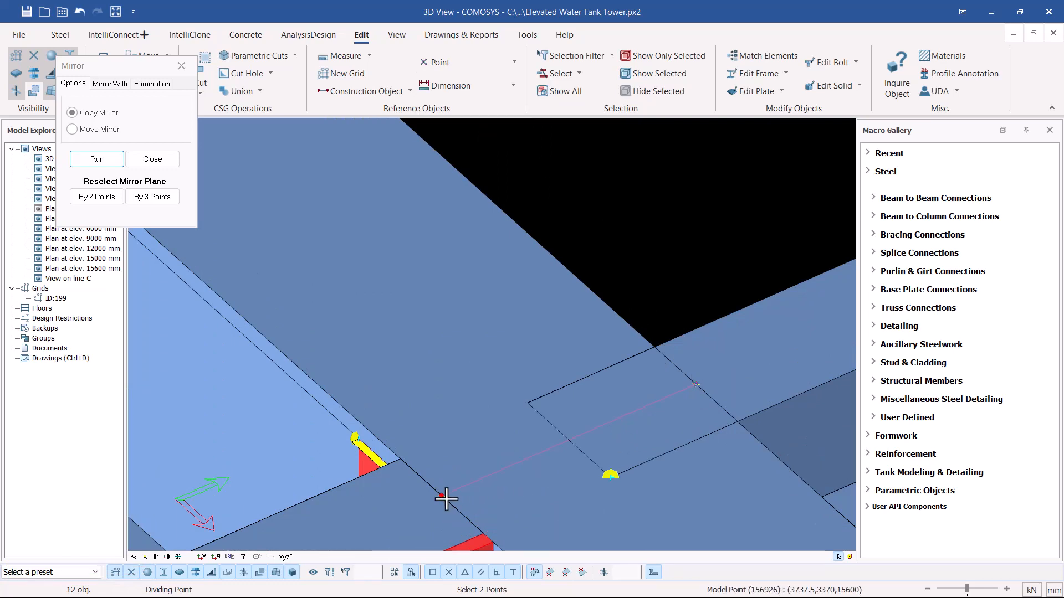
scroll(520, 457, down, 5)
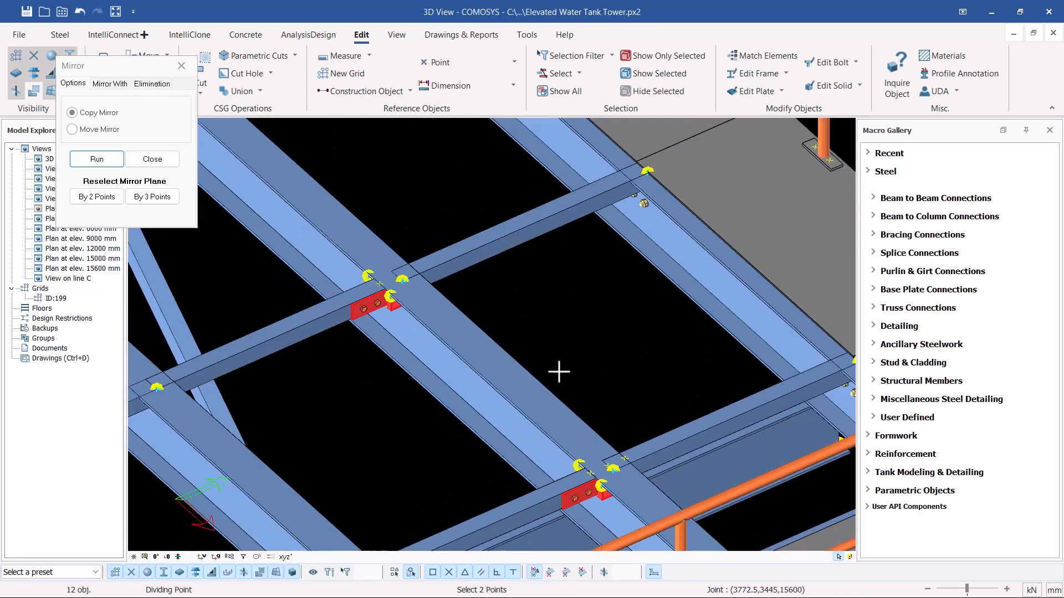
- At the neighbouring joint, create a dividing point midway between the secondary beam's two edge intersections on the main beam's far flange edge
scroll(435, 252, up, 3)
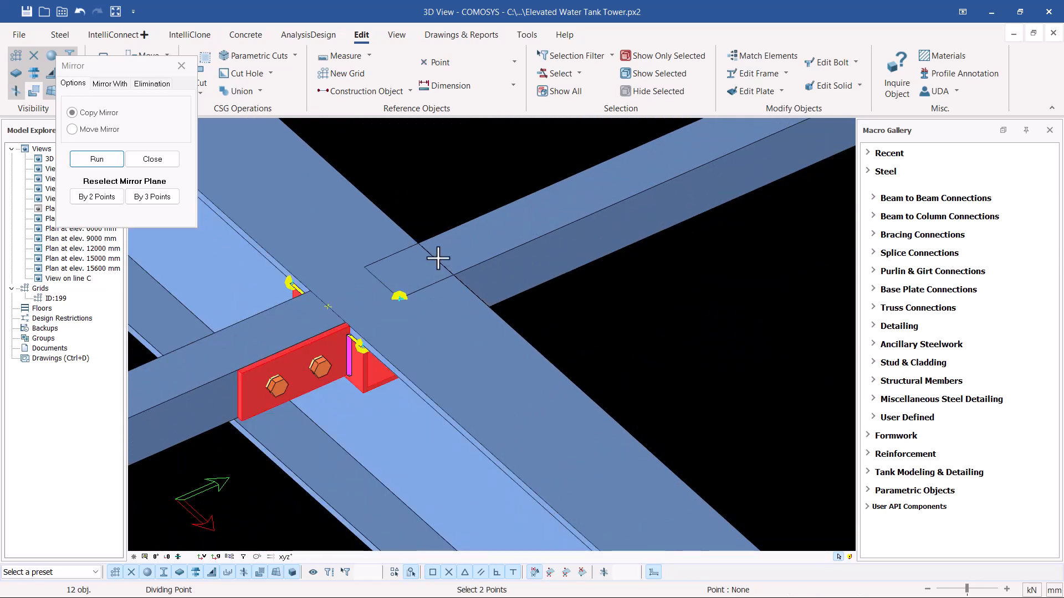
click(513, 65)
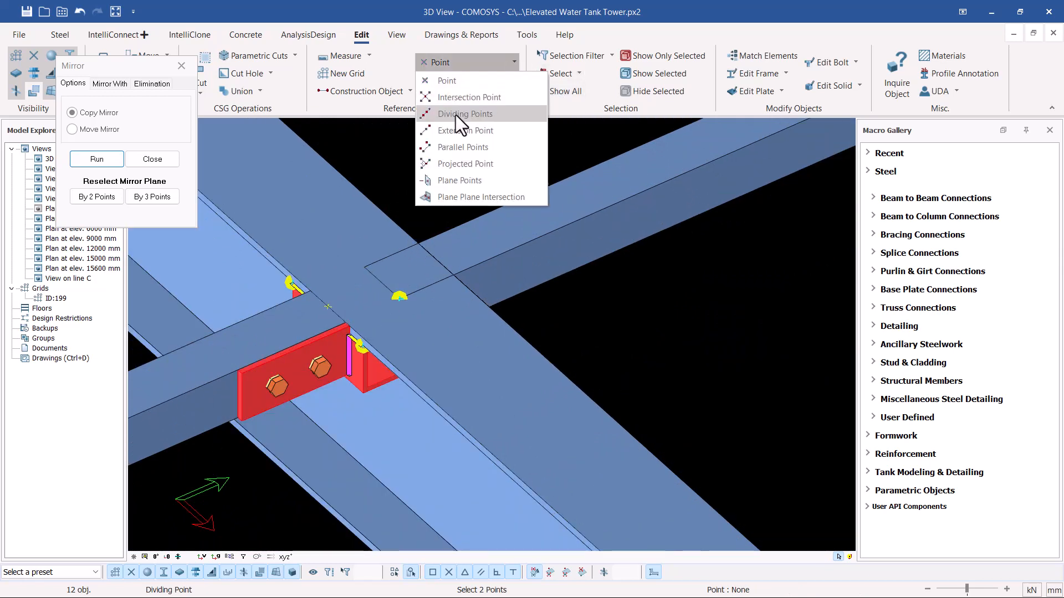
click(455, 115)
scroll(422, 227, up, 1)
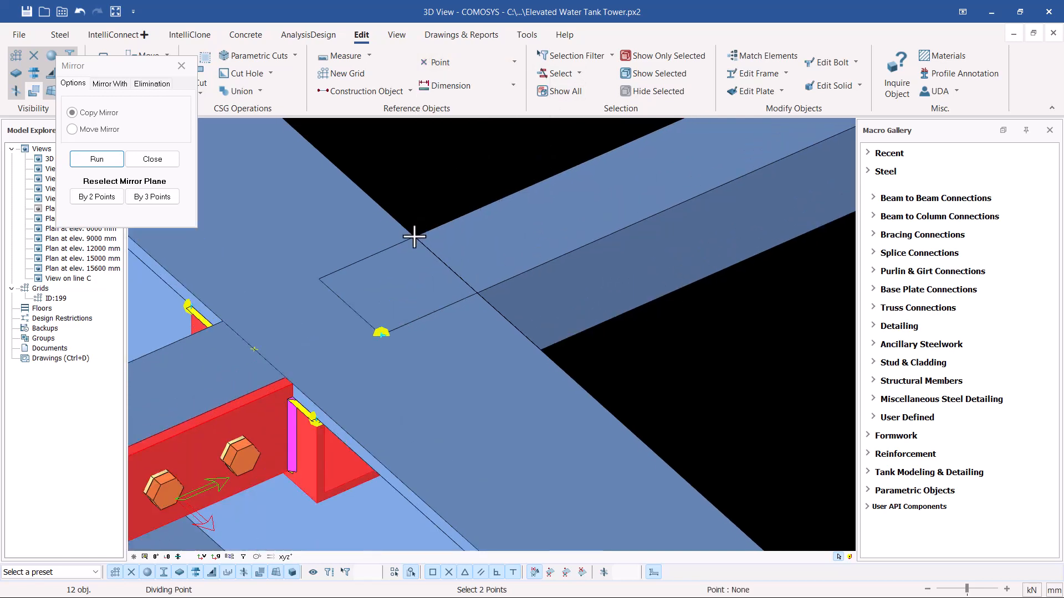
click(415, 237)
click(478, 294)
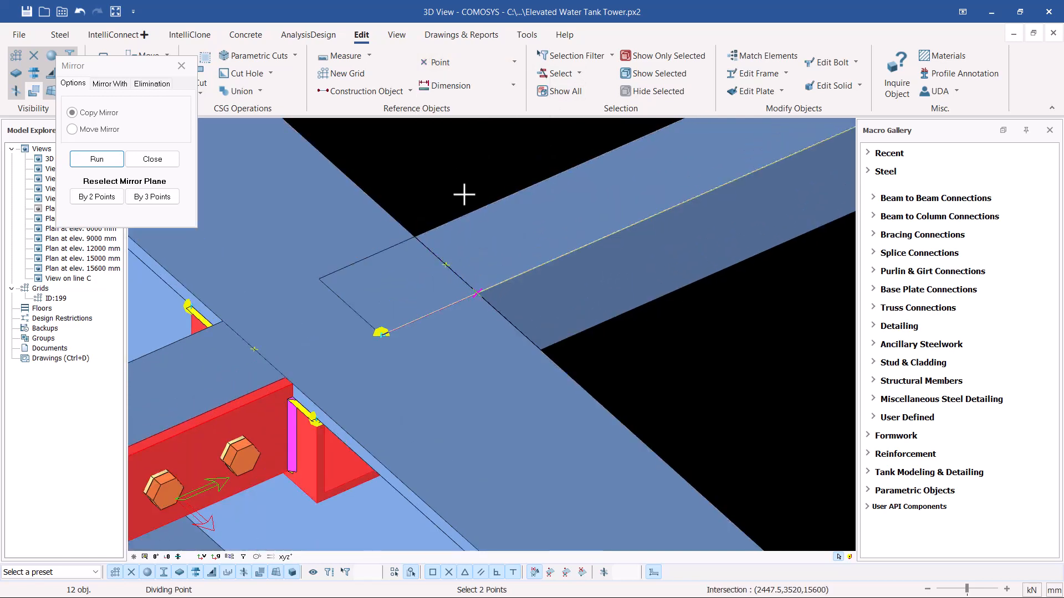
right_click(454, 179)
key(Escape)
- Create a dividing point midway between this joint's two flange-edge points on the main beam and close the pending Mirror dialog
click(478, 63)
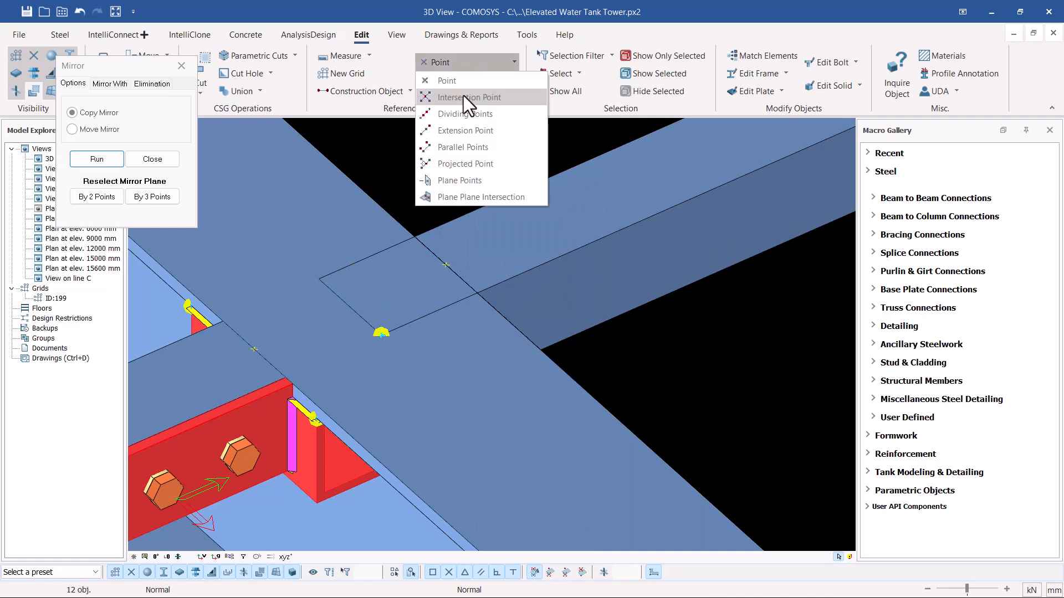
click(454, 113)
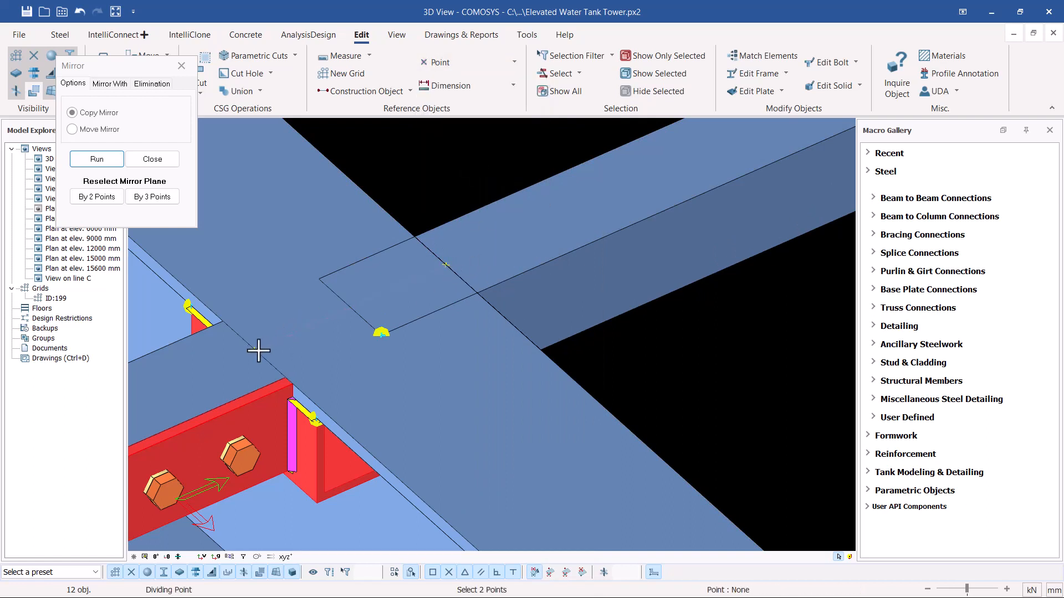
click(257, 351)
right_click(418, 176)
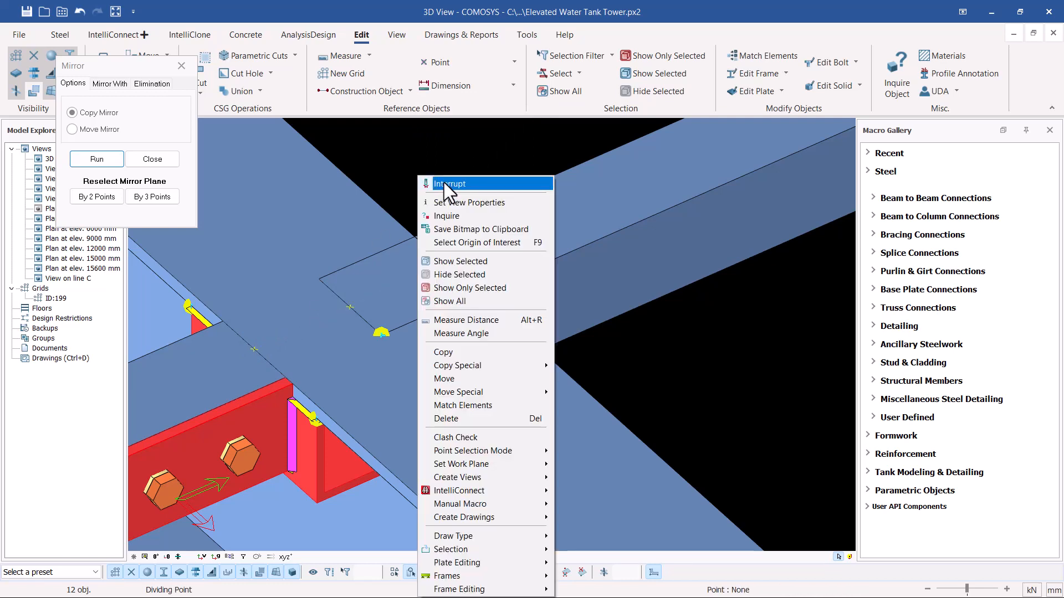
click(444, 183)
scroll(359, 255, down, 8)
scroll(363, 272, down, 2)
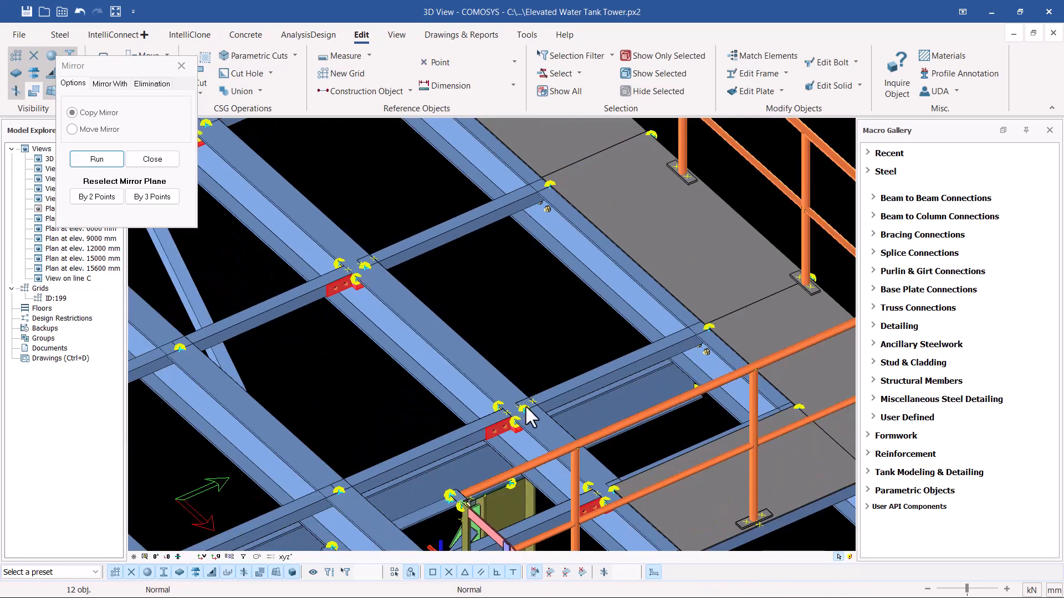
scroll(524, 421, up, 4)
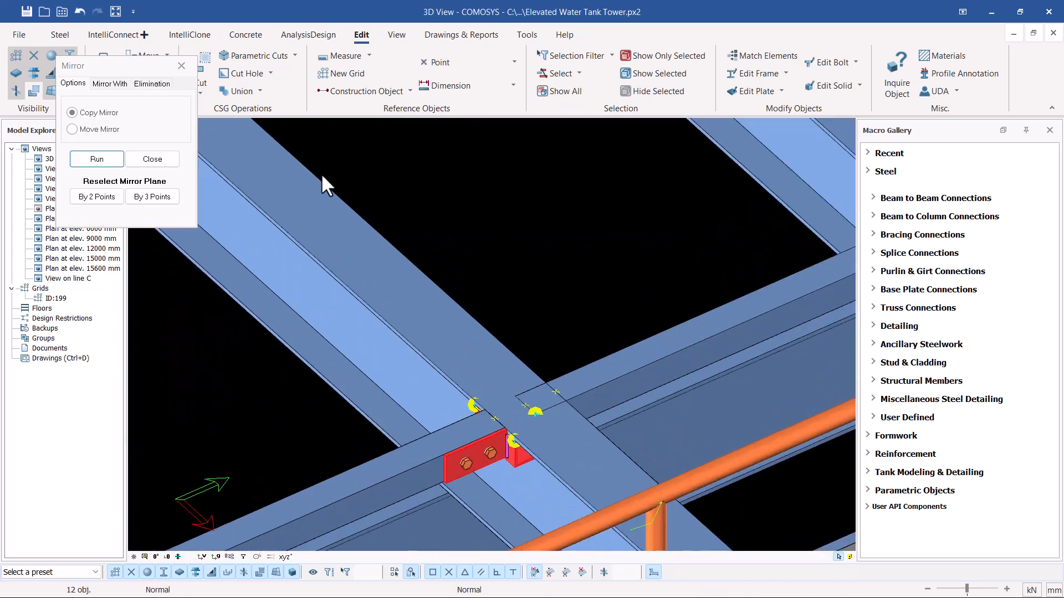
click(181, 65)
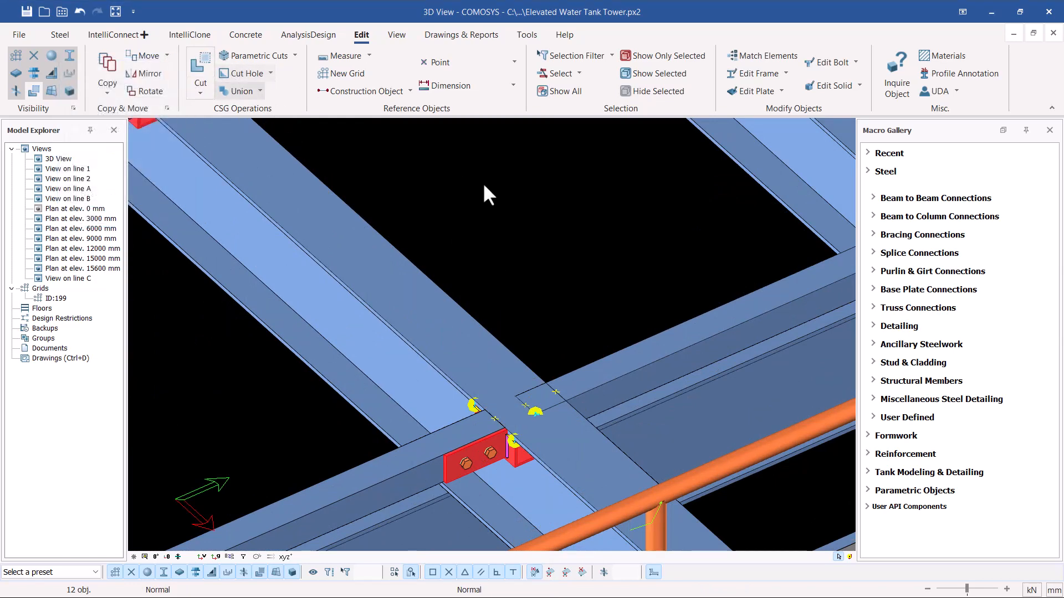
- Mirror the selected connection plates as a copy across the plane through the two centre points on the main beam's top flange
right_click(545, 180)
mouse_move(628, 370)
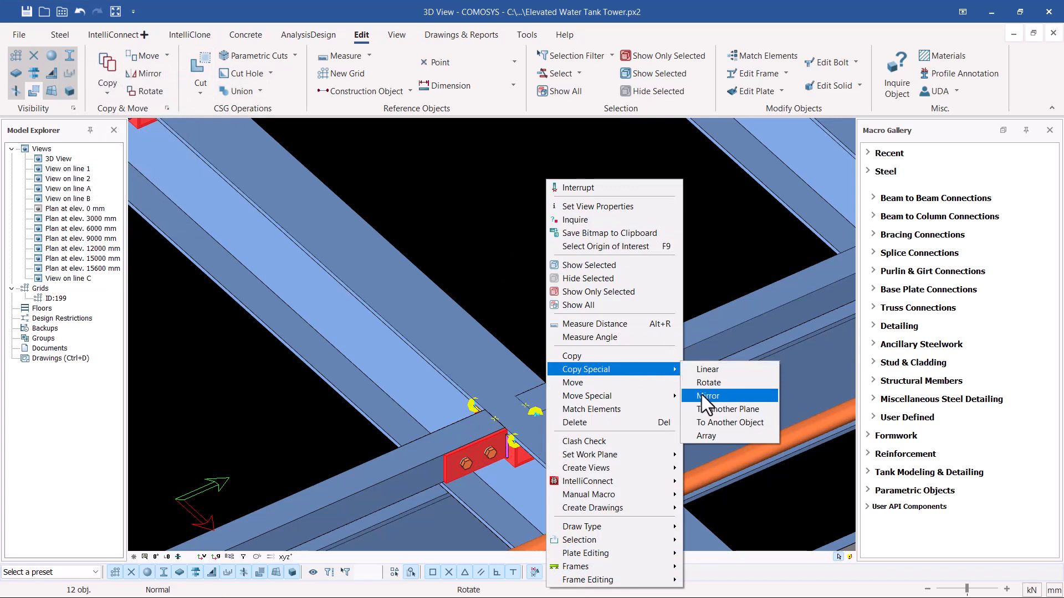
click(702, 396)
scroll(531, 410, up, 3)
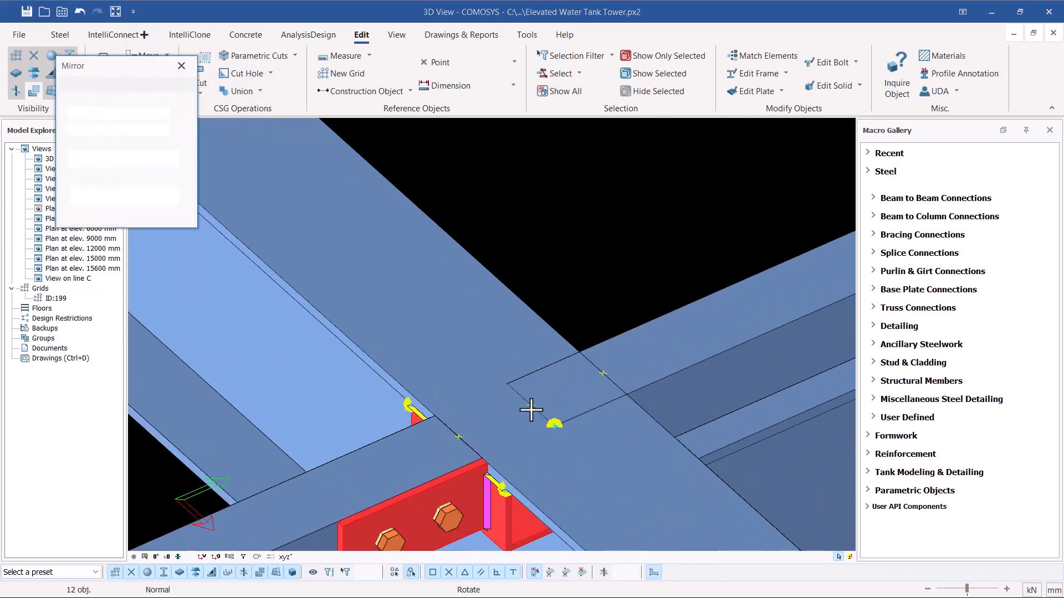
click(532, 408)
scroll(639, 430, down, 6)
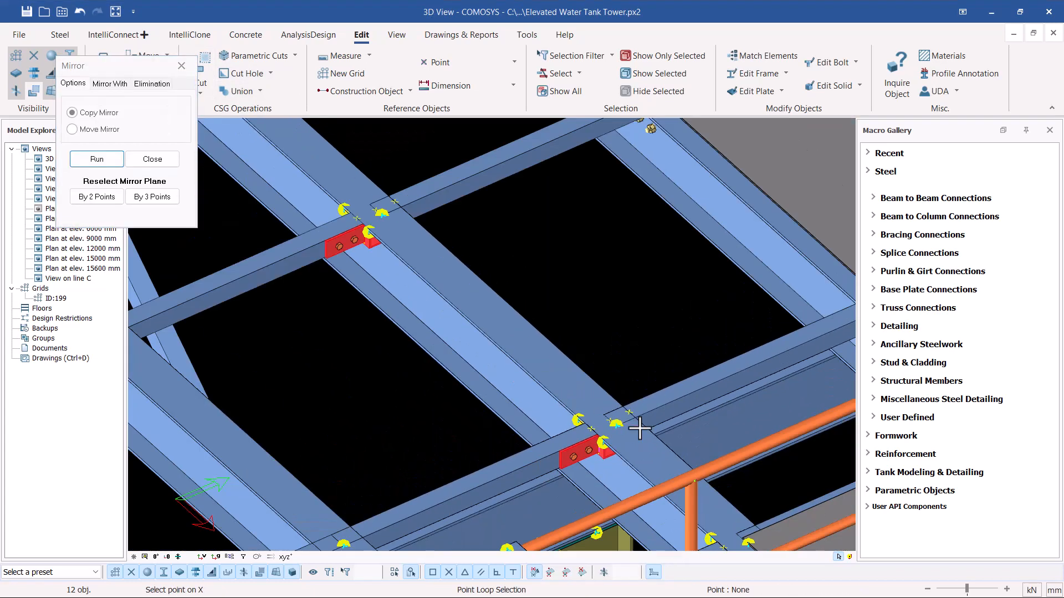
scroll(473, 271, up, 5)
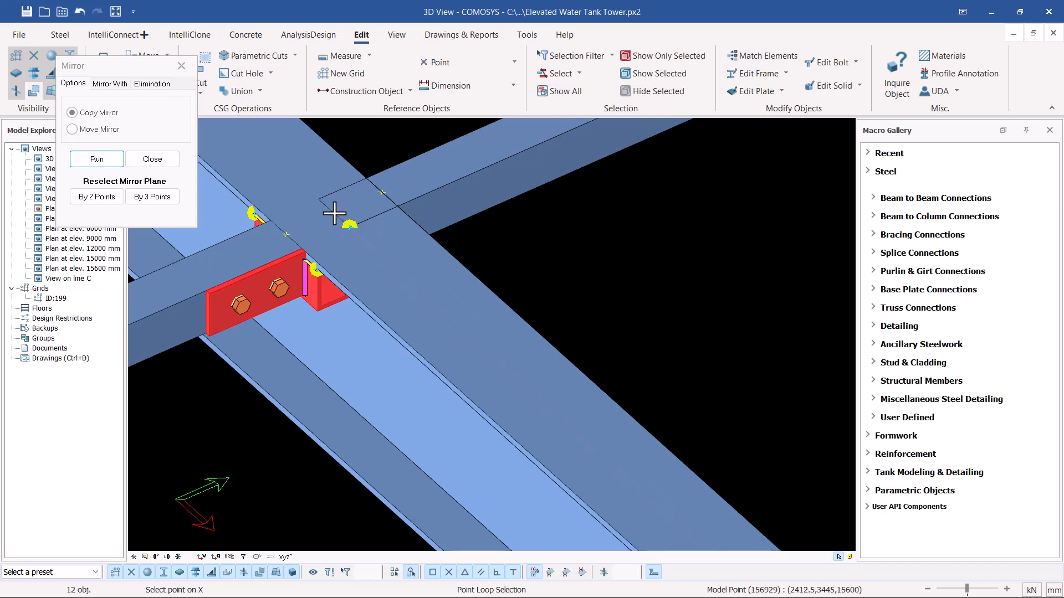
click(334, 214)
click(97, 159)
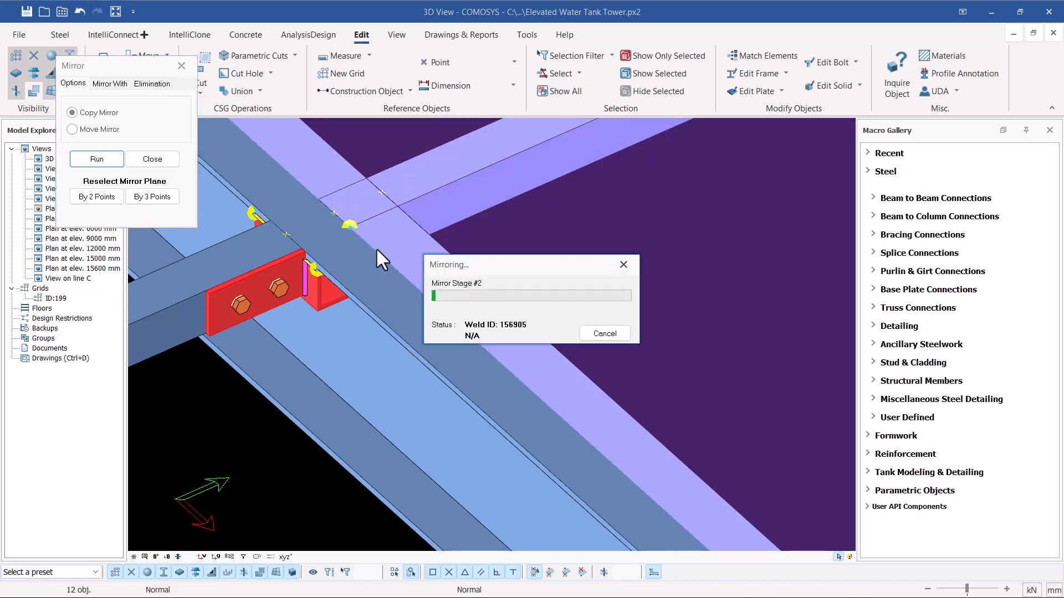
click(153, 160)
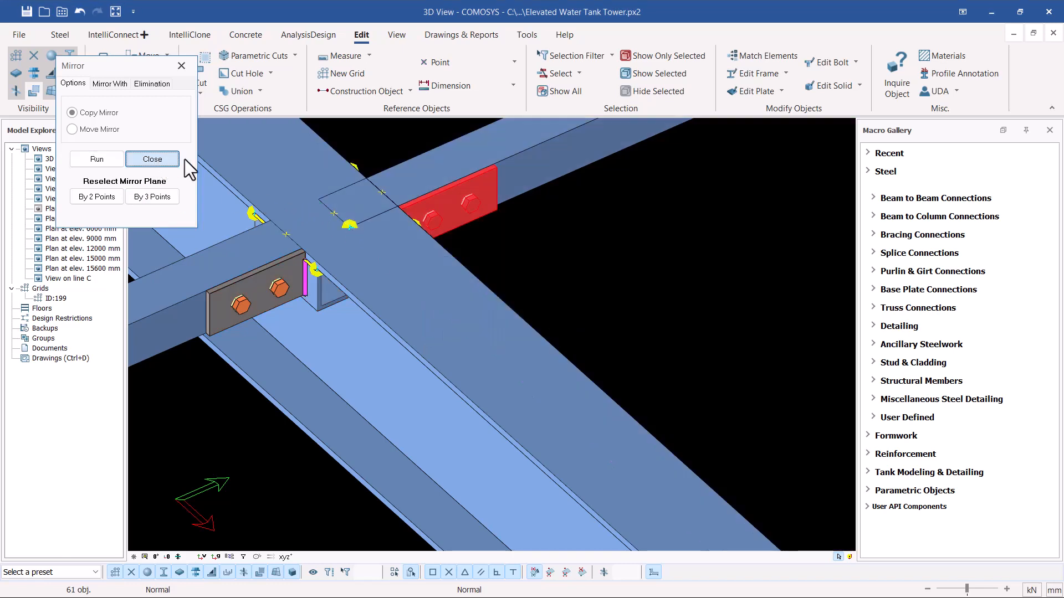
- Hide the floor plate that covers the main beam joint beside the handrail
scroll(426, 288, down, 5)
scroll(485, 279, up, 4)
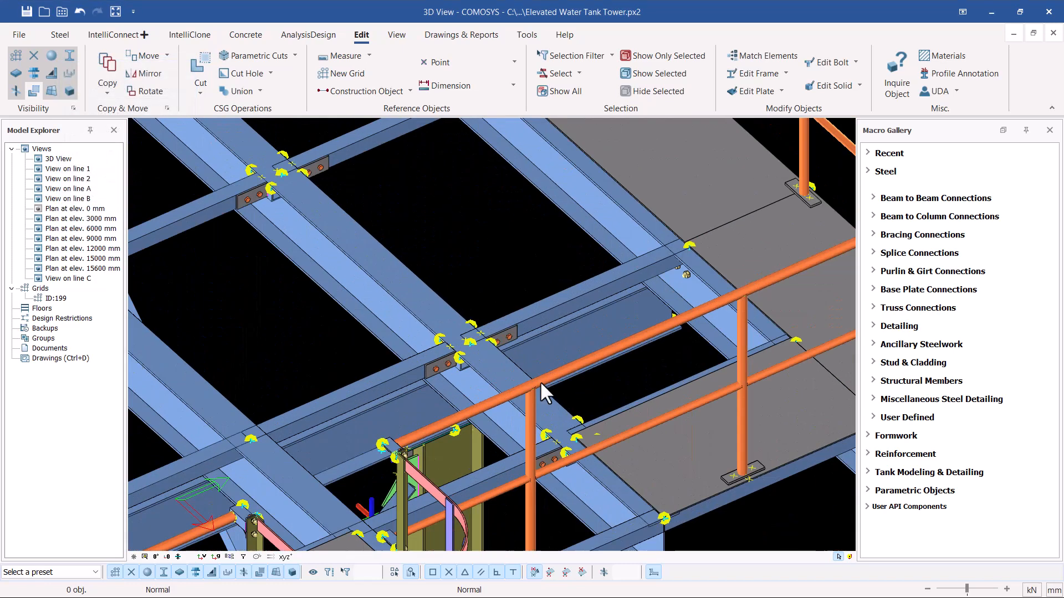
scroll(601, 454, up, 3)
click(705, 475)
right_click(705, 476)
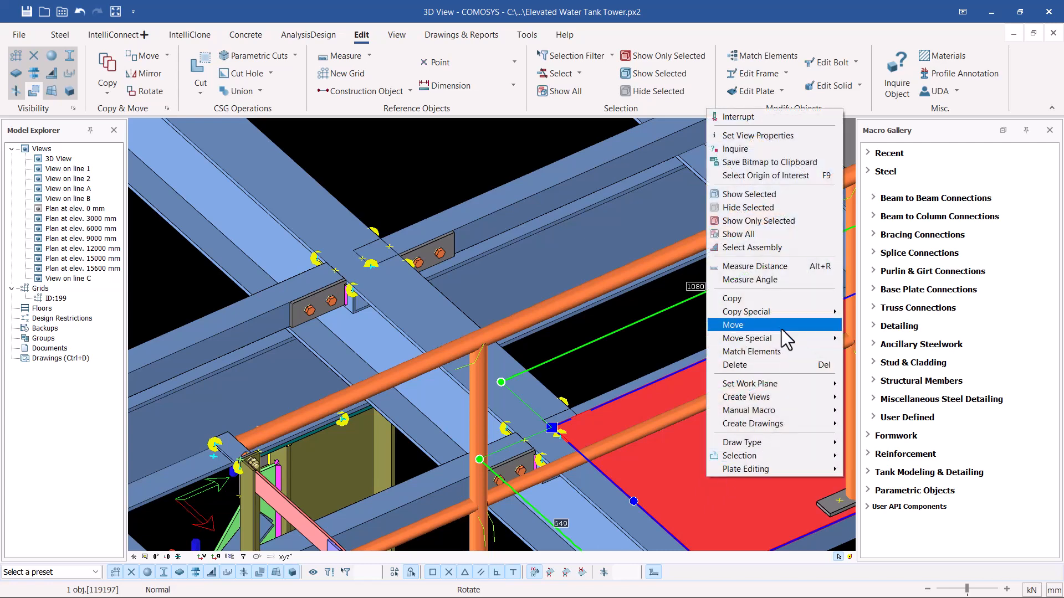
click(748, 208)
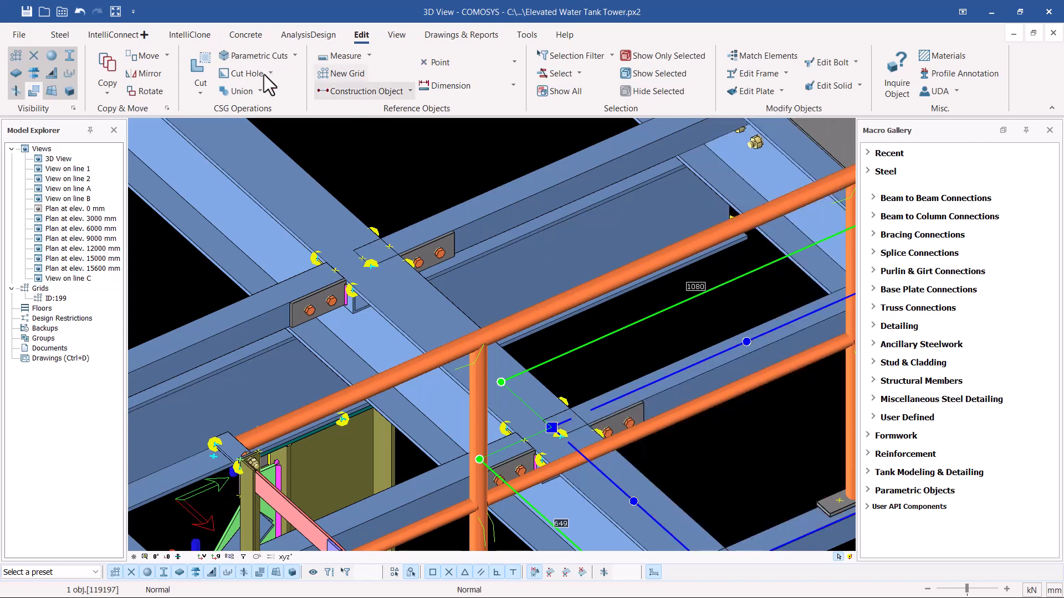
click(199, 95)
click(225, 131)
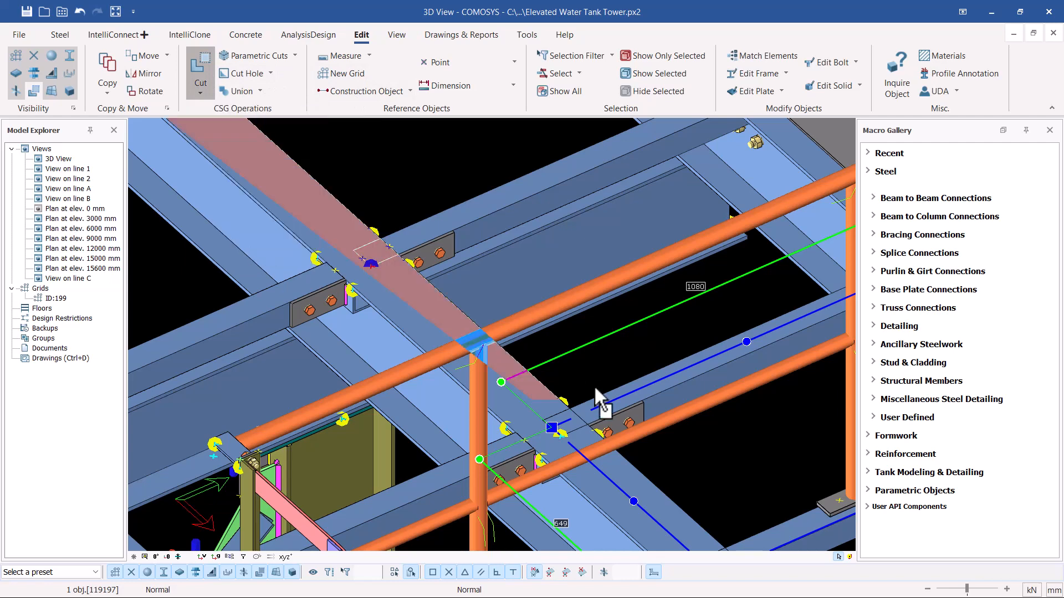
scroll(693, 387, up, 2)
scroll(687, 368, up, 1)
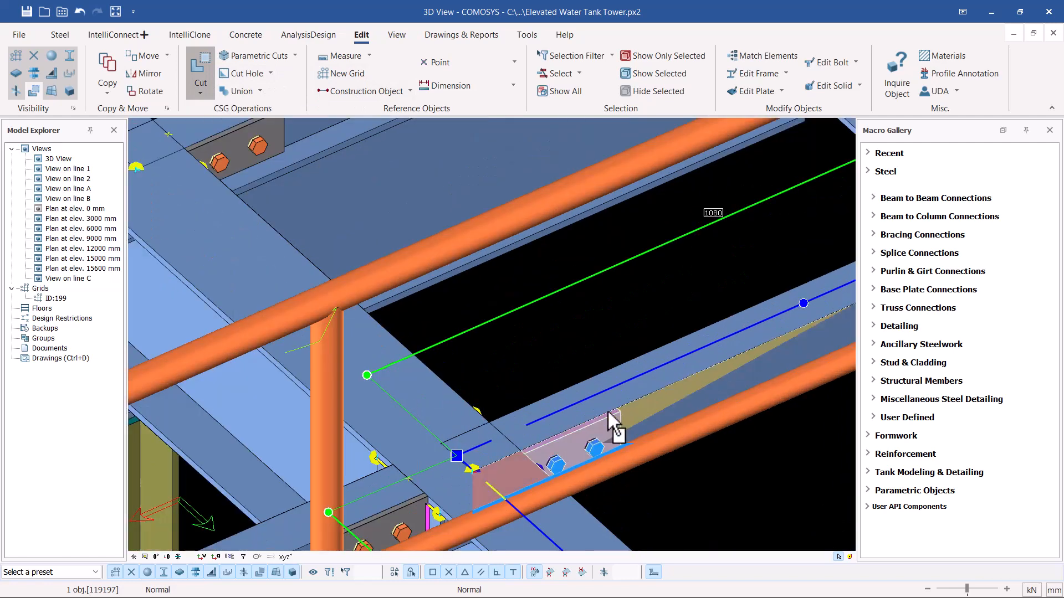
click(540, 410)
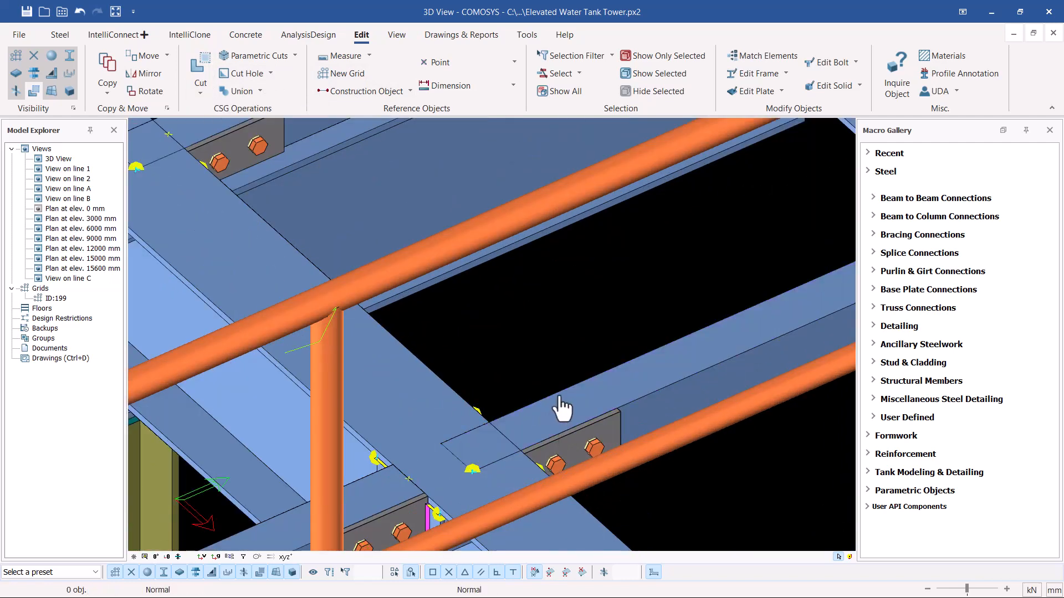
- Examine the mirrored plate connections along the main beam from the opposite side of the platform
scroll(513, 327, down, 6)
middle_drag(513, 327, 426, 377)
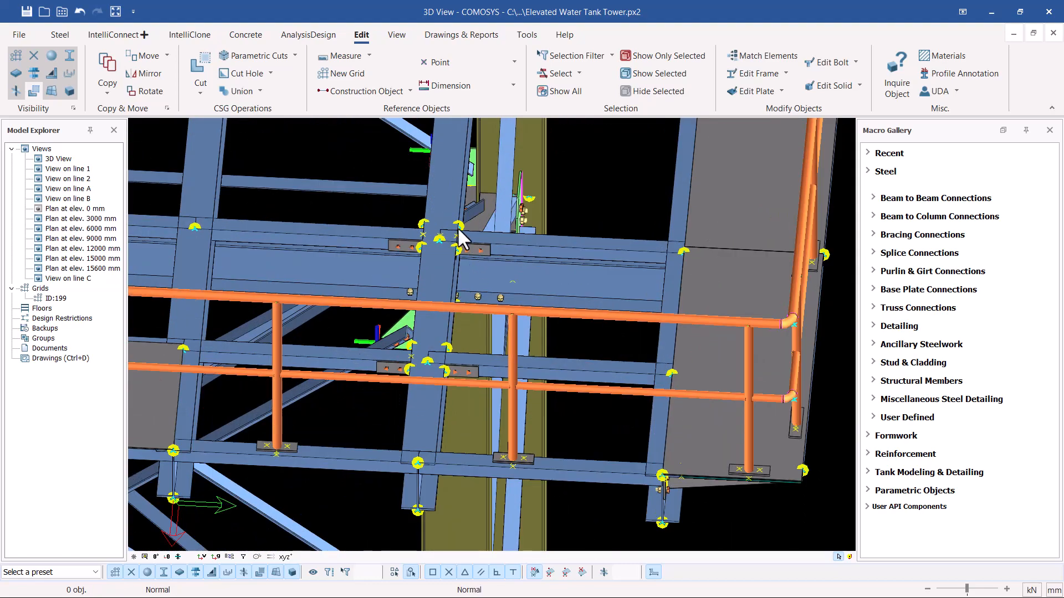
click(458, 231)
middle_drag(462, 228, 654, 406)
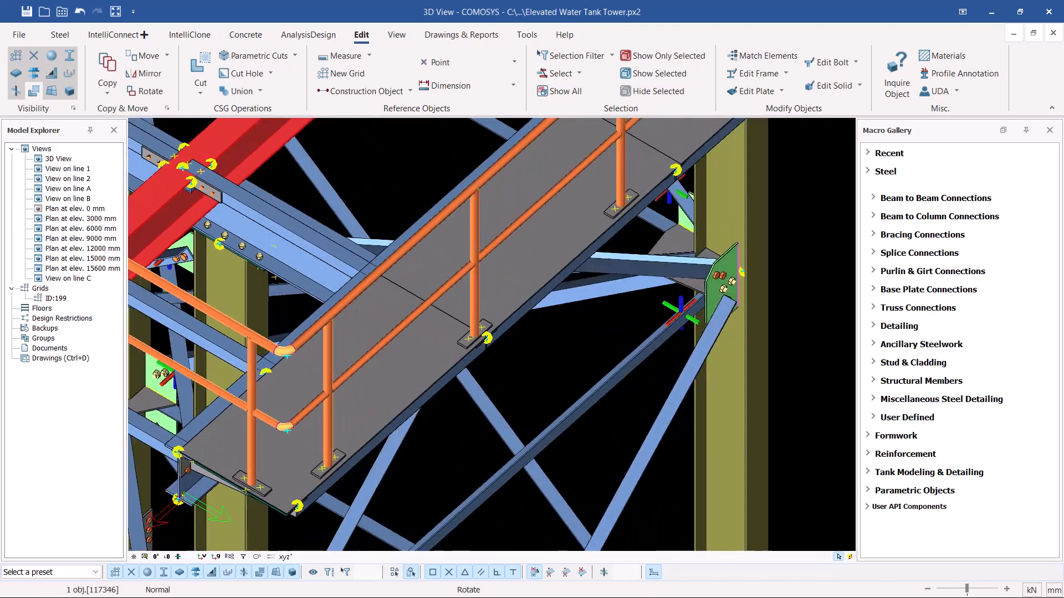
scroll(653, 405, down, 6)
scroll(507, 334, up, 3)
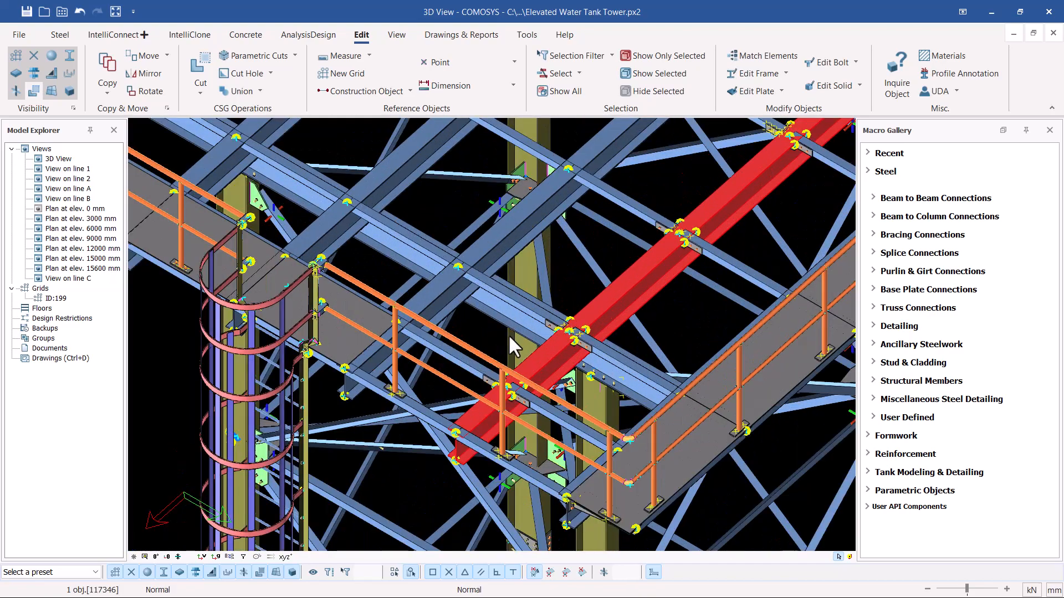
scroll(513, 408, up, 3)
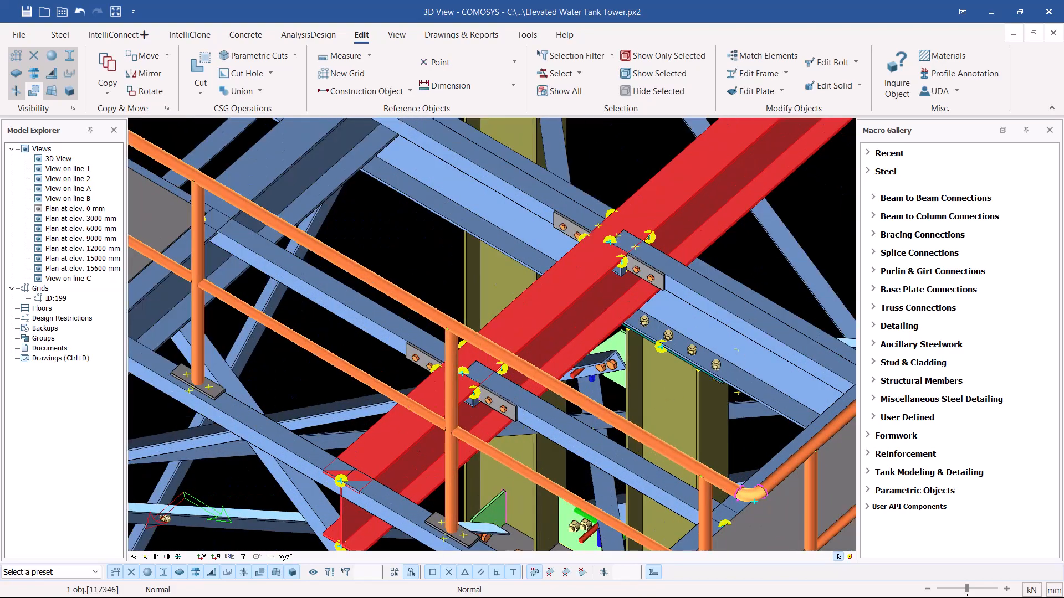
key(Escape)
- Try to apply a Fitting to the mirrored connection angle at the joint beside the handrail post
scroll(490, 406, up, 10)
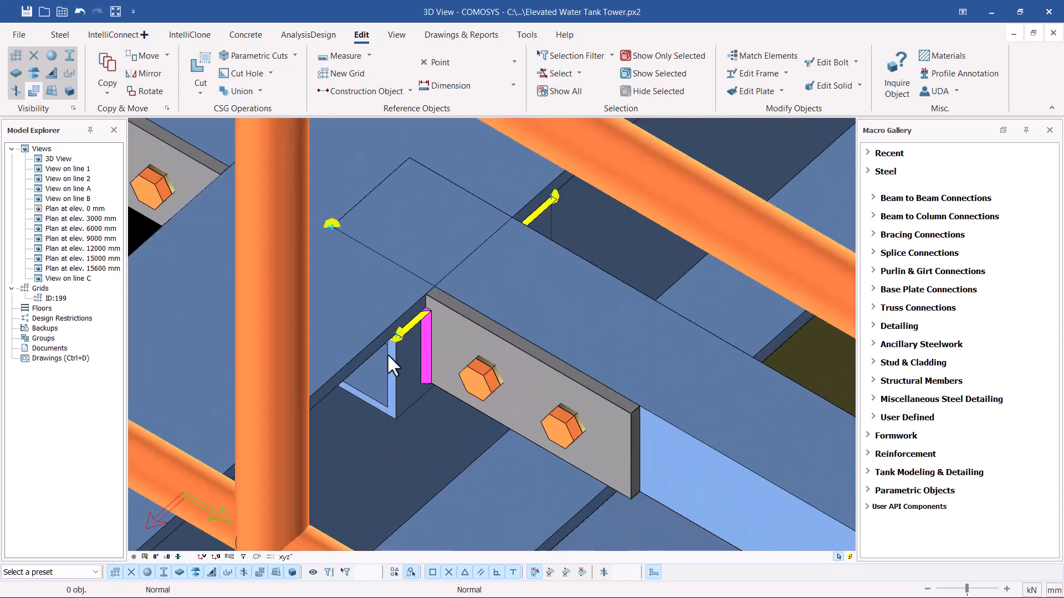
click(400, 367)
scroll(467, 336, down, 3)
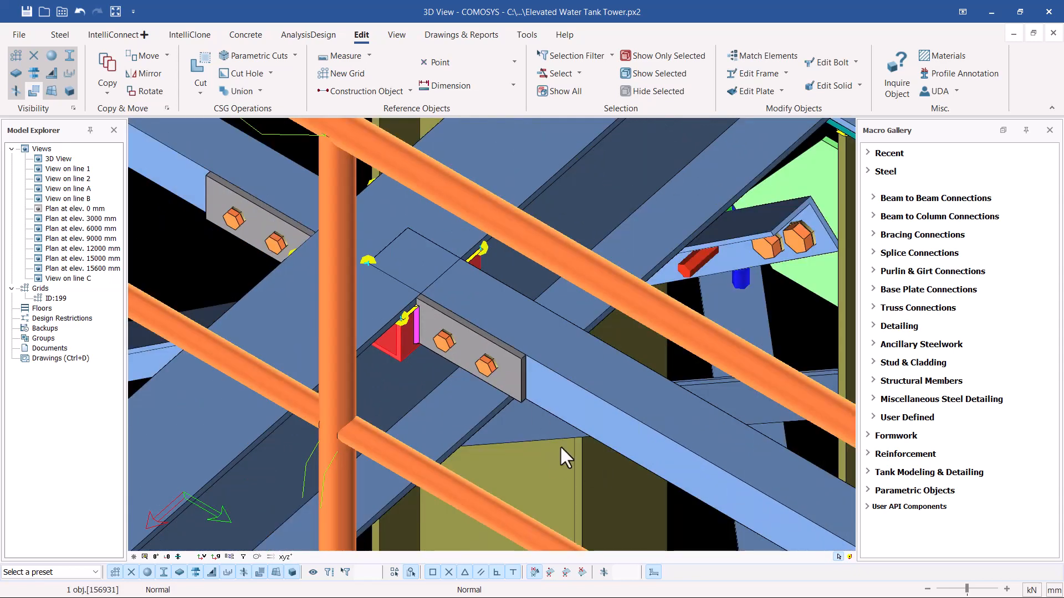
click(200, 91)
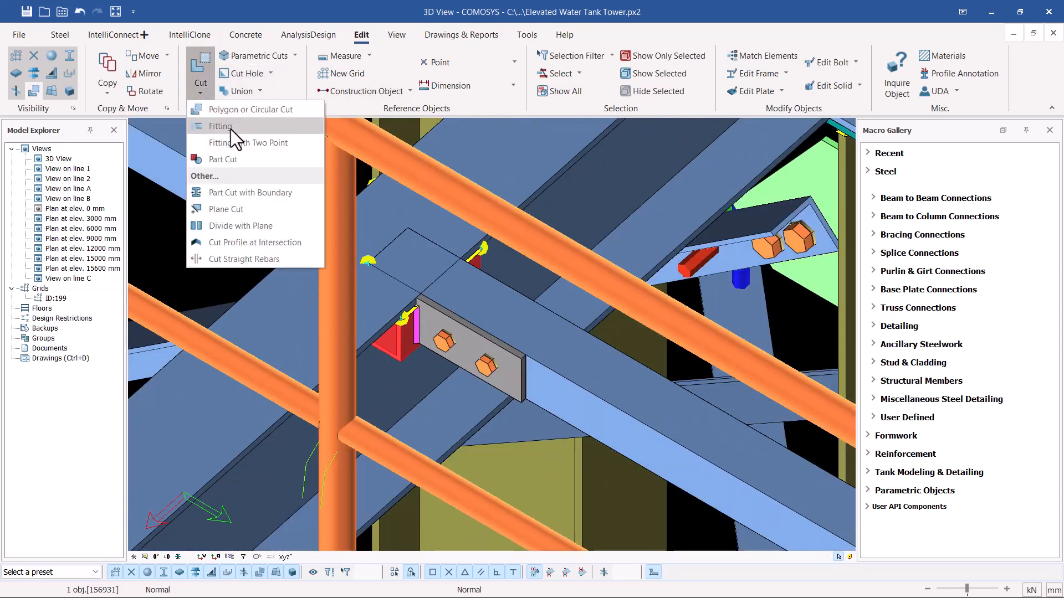
click(213, 125)
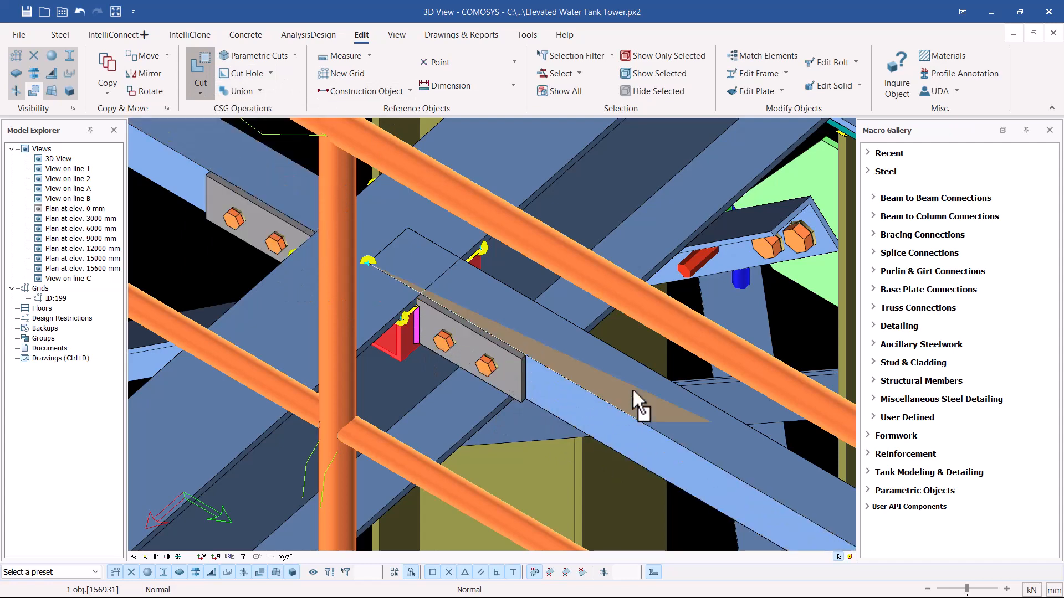
scroll(404, 344, up, 3)
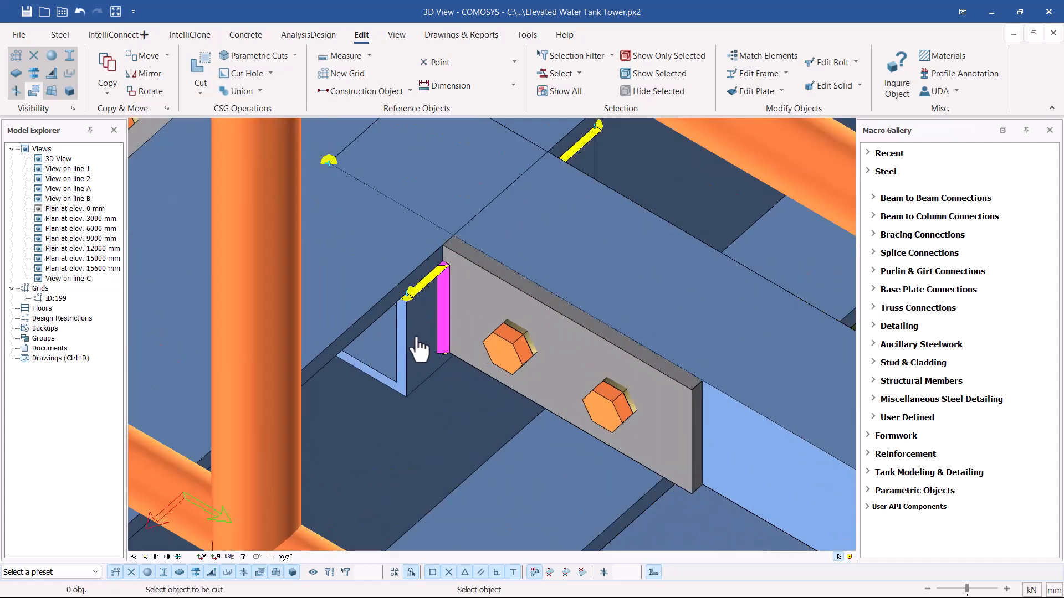
click(423, 344)
click(425, 344)
scroll(441, 336, down, 4)
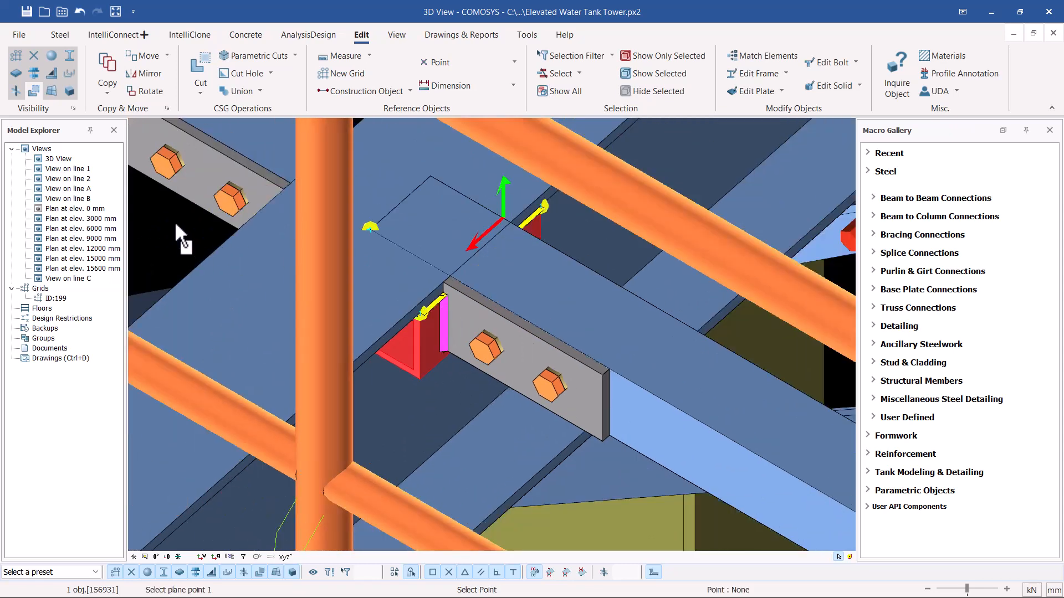
key(Escape)
- Try to make a polygon or circular cut on the same mirrored connection angle, picking it as the object to cut
click(200, 91)
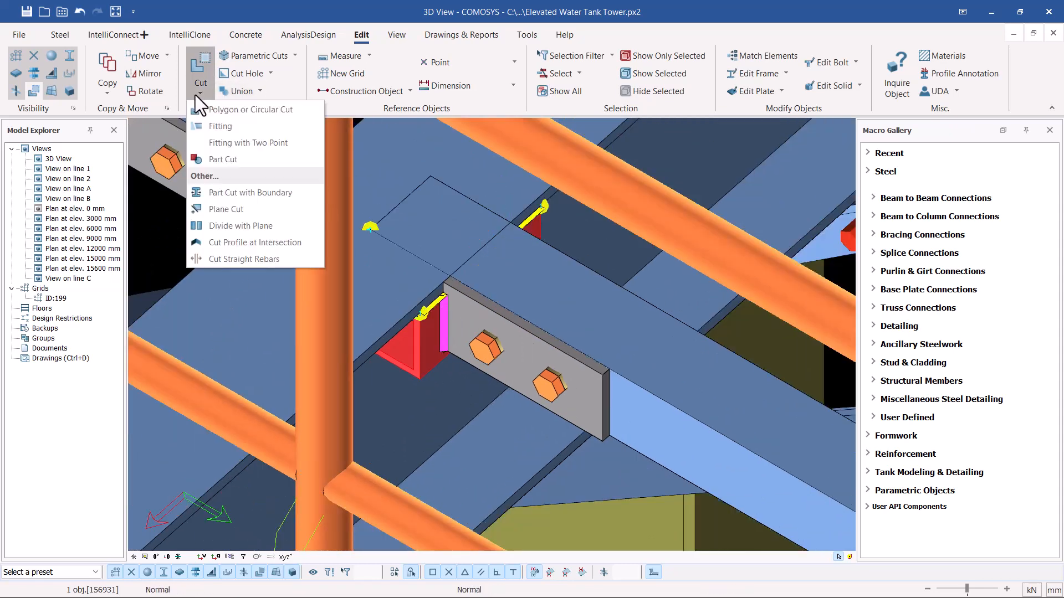
click(211, 112)
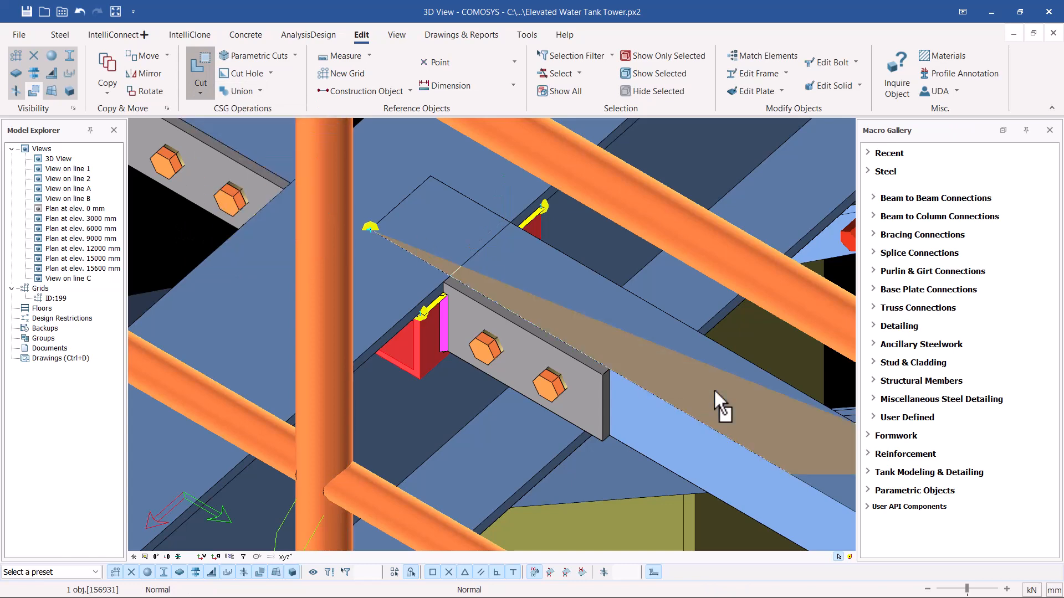
scroll(432, 363, up, 3)
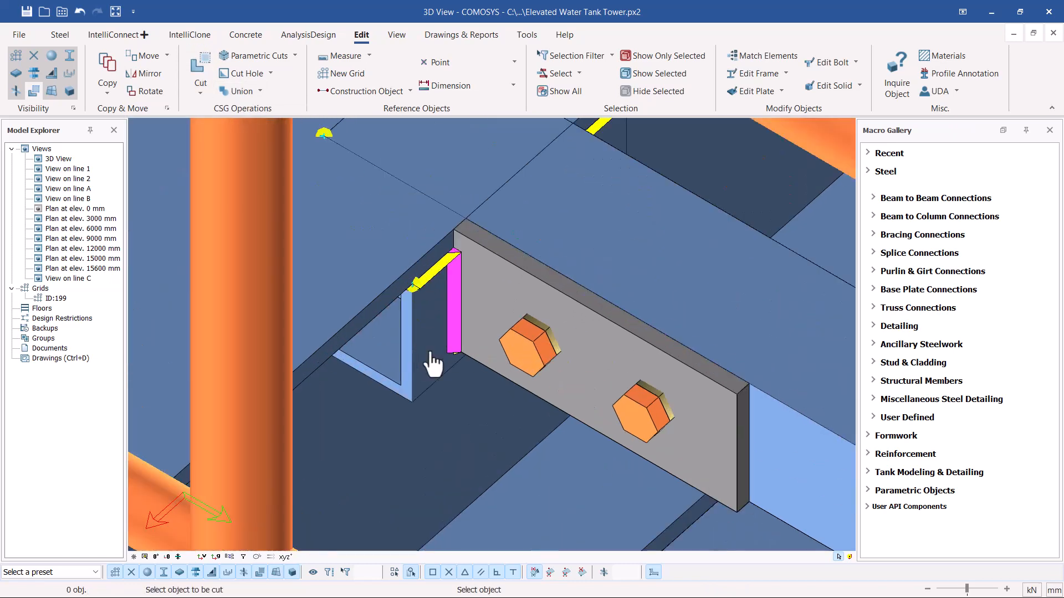
click(431, 360)
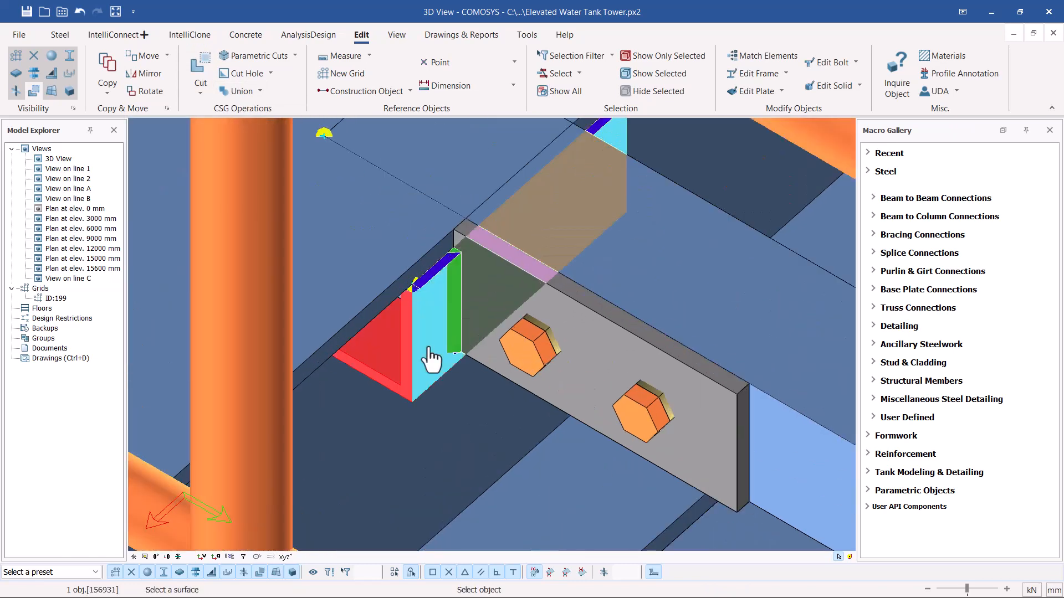
scroll(403, 330, down, 6)
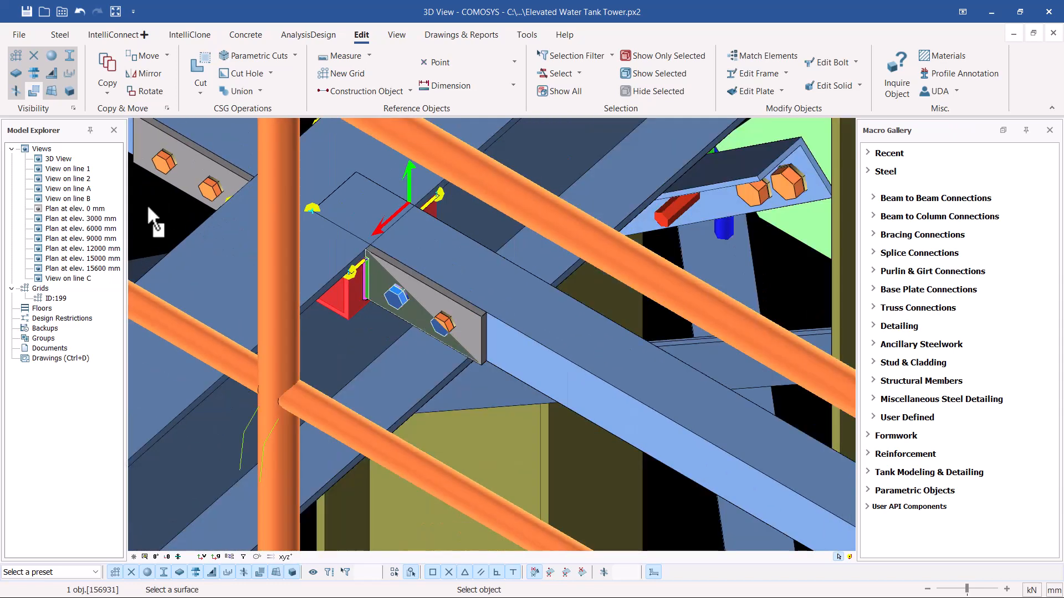
click(150, 209)
key(Escape)
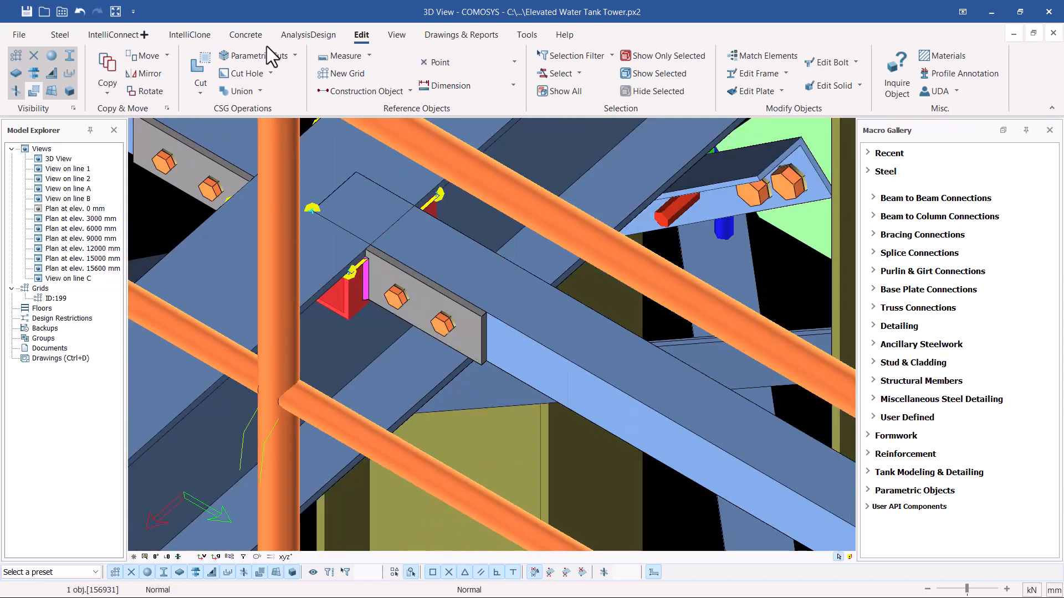
click(201, 90)
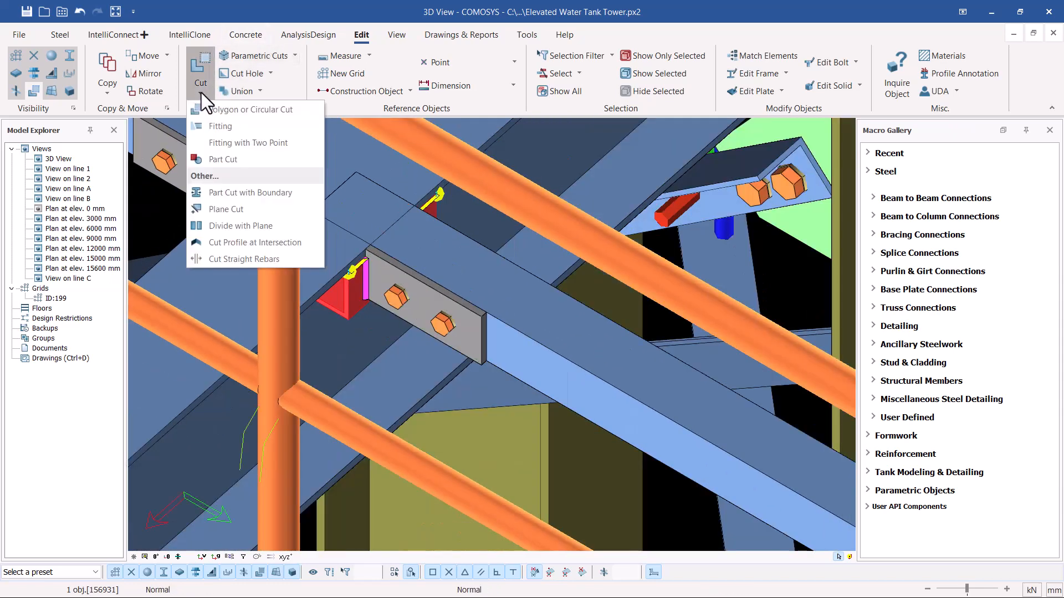
click(225, 127)
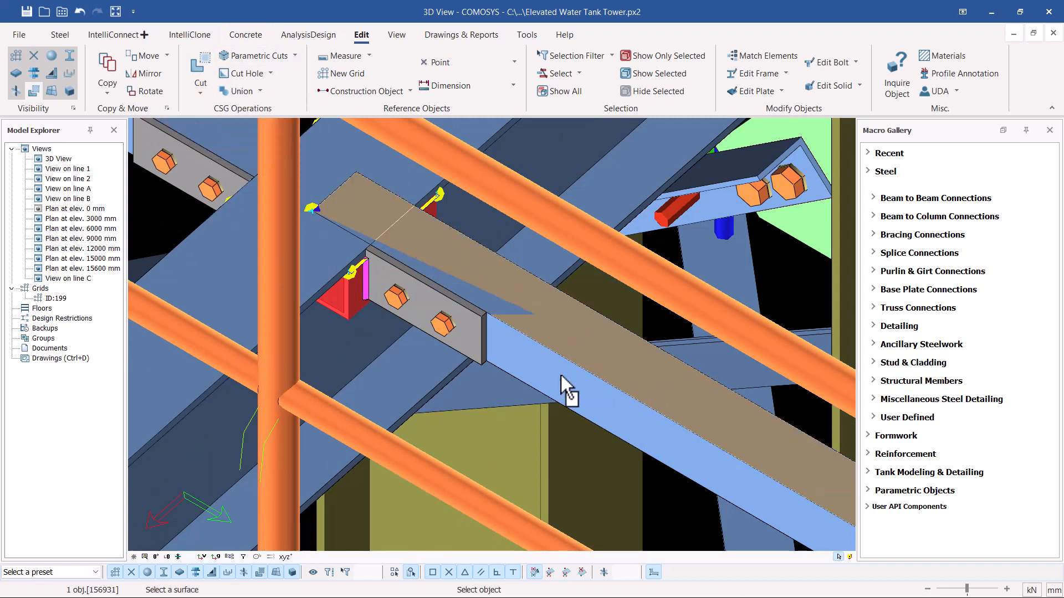
click(586, 347)
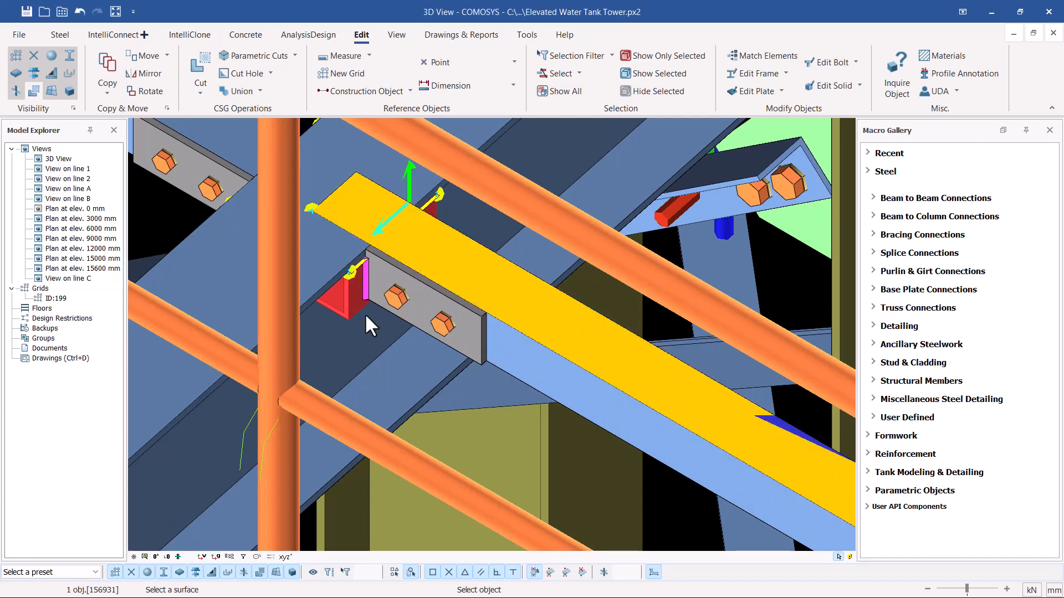
scroll(349, 293, up, 2)
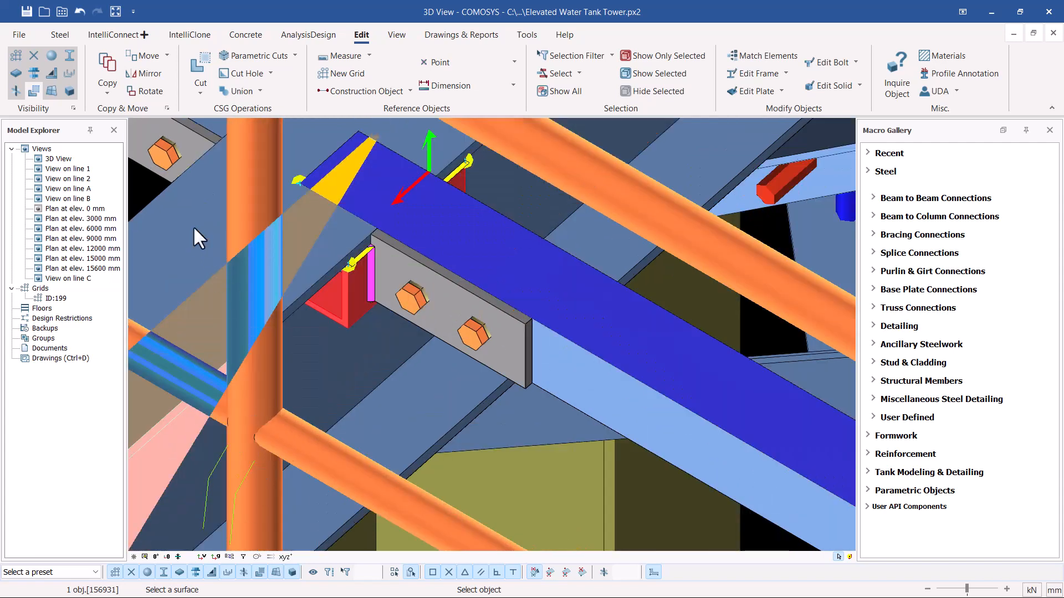
scroll(491, 387, down, 1)
scroll(213, 286, down, 1)
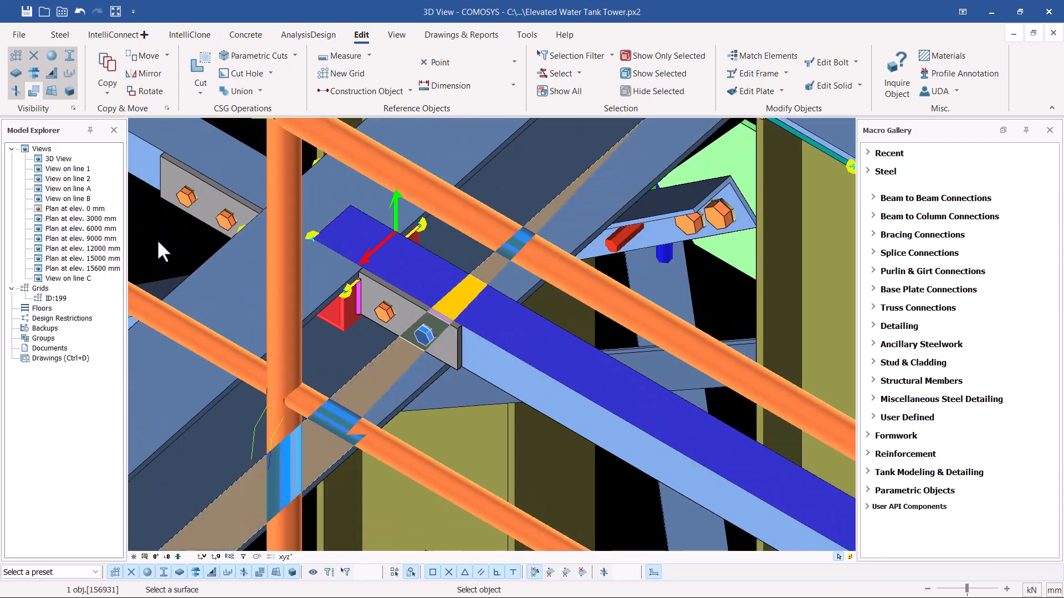
click(172, 242)
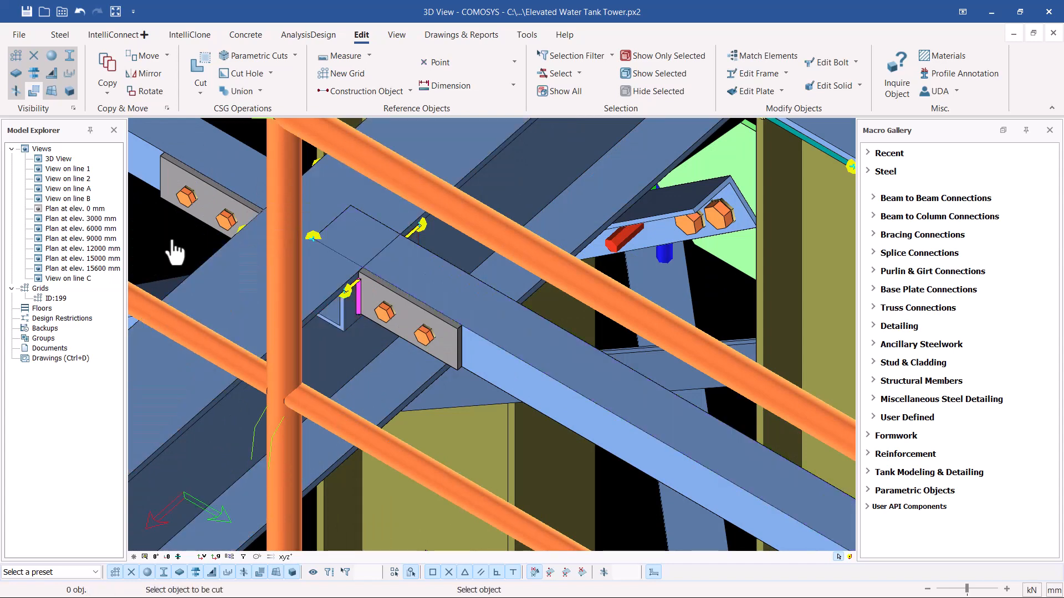
- Use Fitting to trim the cross beam beside the handrail post to the side face of its mirrored connection angle
click(200, 91)
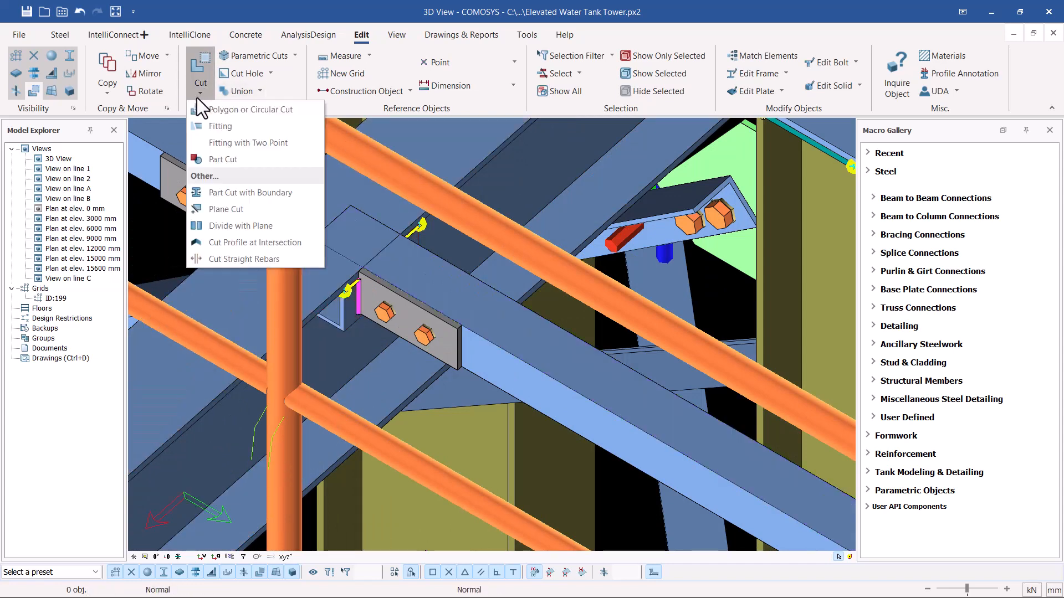
click(212, 125)
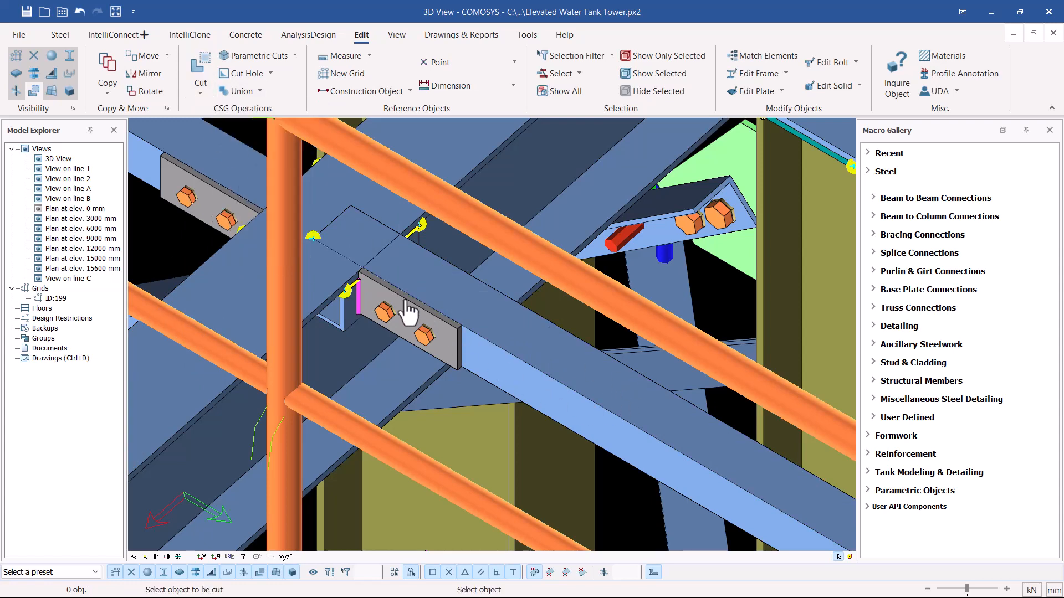
scroll(363, 299, up, 2)
click(450, 256)
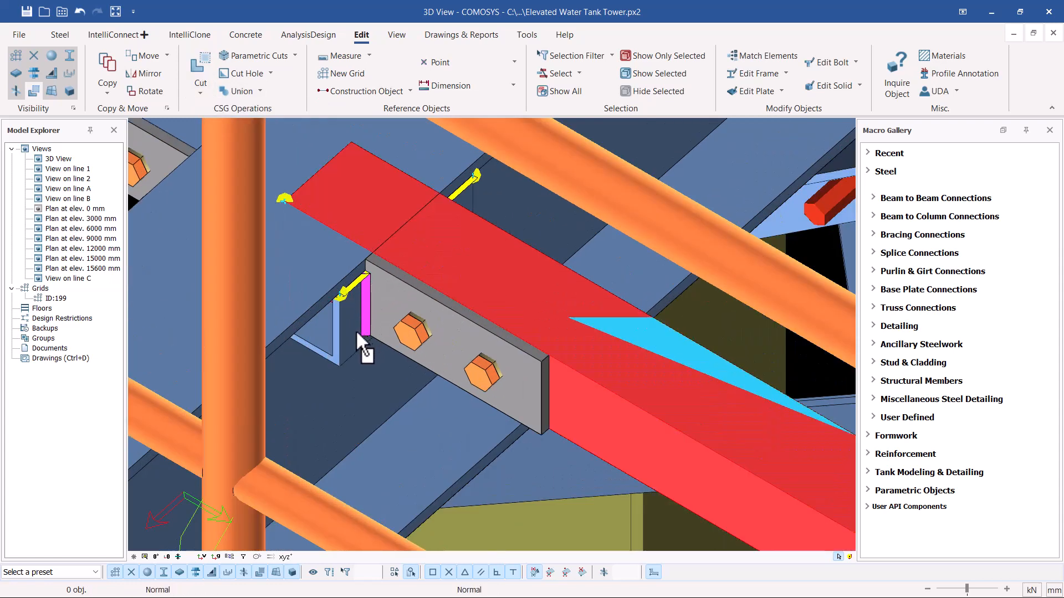
scroll(356, 330, up, 2)
click(352, 326)
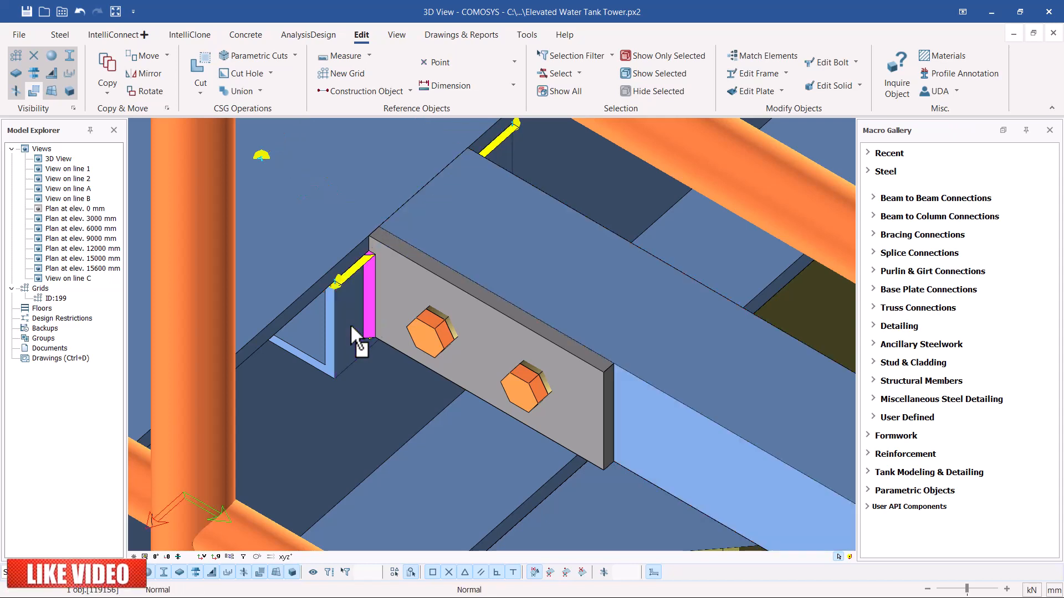
- Trim the cross beam at the second joint along the main beam to its connection angle's side face with Fitting
scroll(317, 362, down, 4)
scroll(438, 296, down, 2)
scroll(415, 271, up, 6)
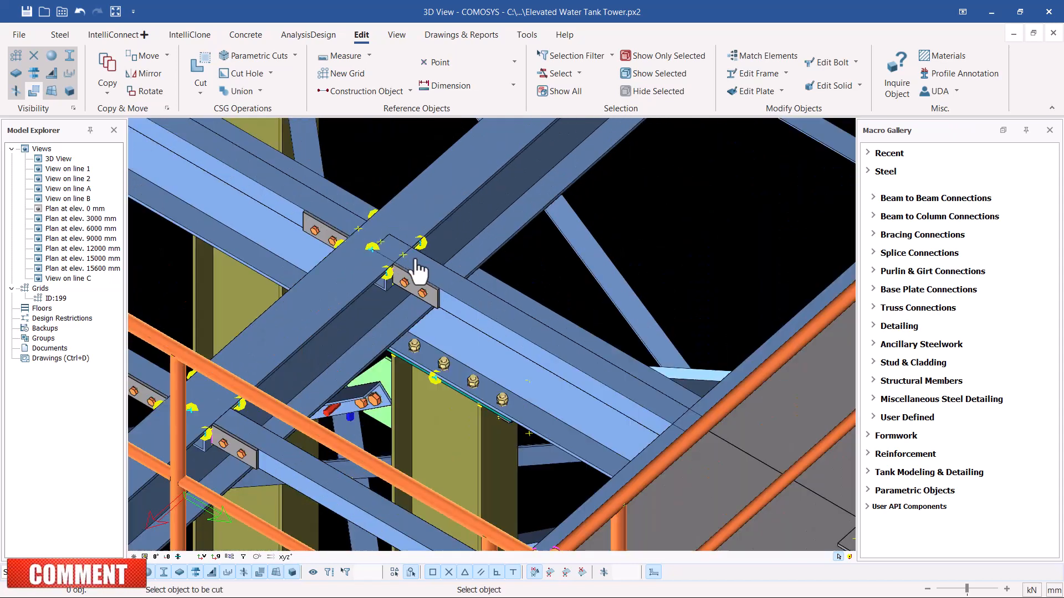
click(497, 317)
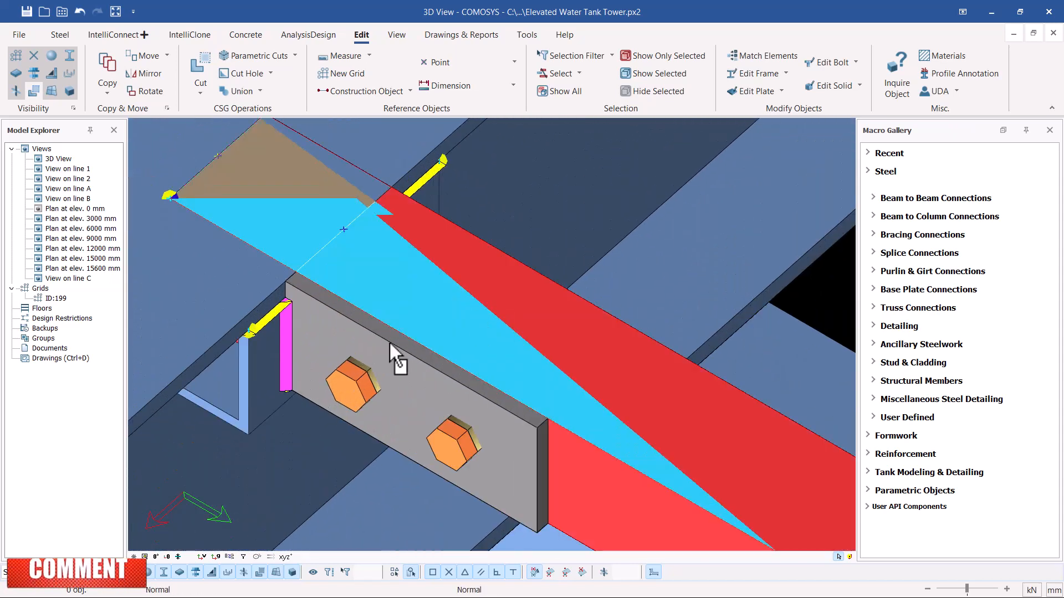
click(260, 362)
click(261, 362)
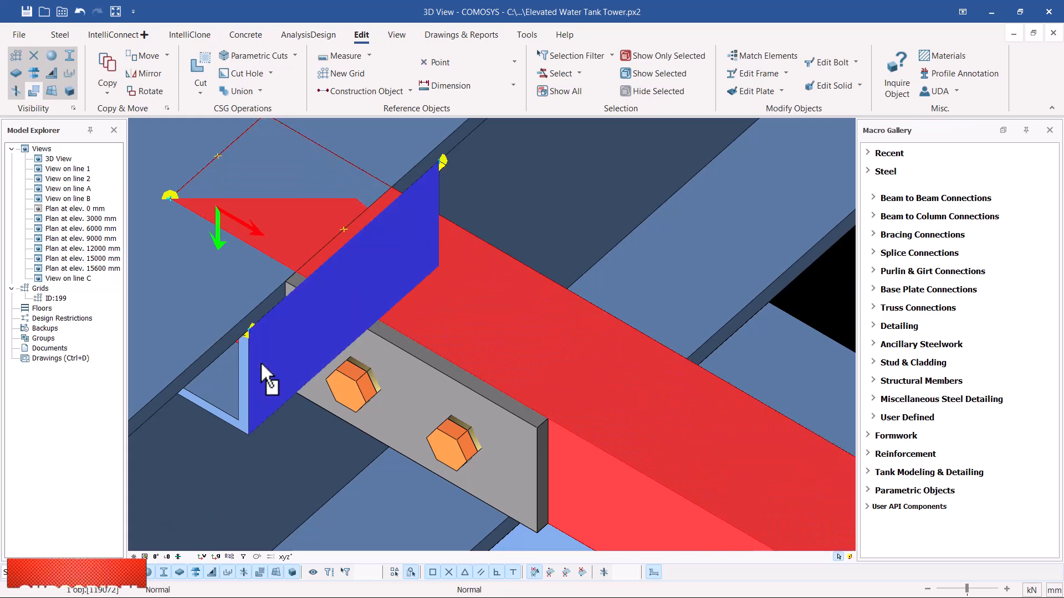
- Fit the cross beam at the third main beam joint to the side face of its mirrored connection angle
scroll(243, 376, down, 4)
scroll(380, 233, down, 3)
scroll(404, 285, up, 6)
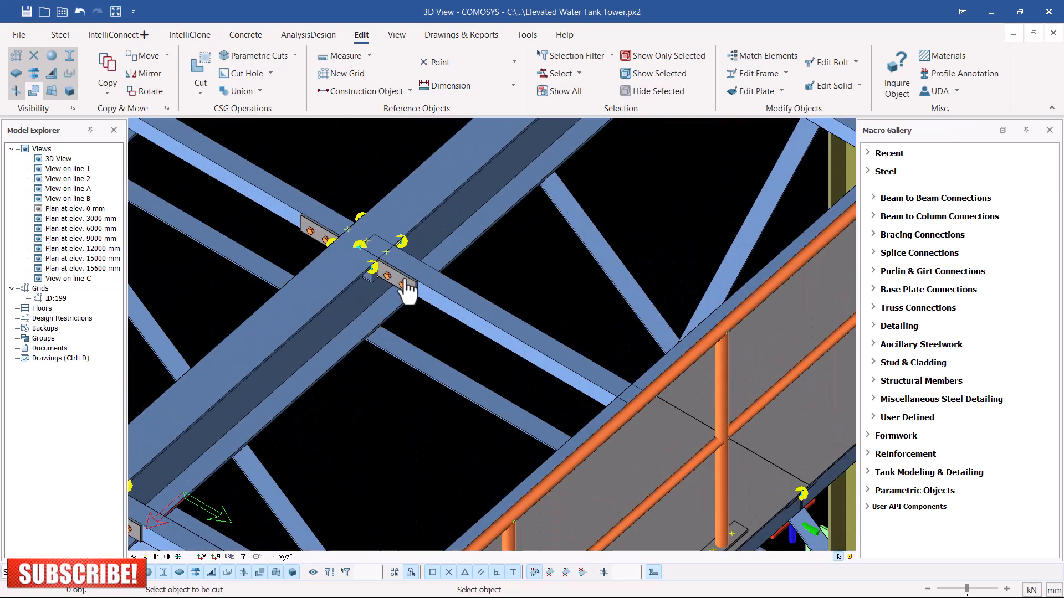
click(502, 316)
scroll(318, 256, up, 2)
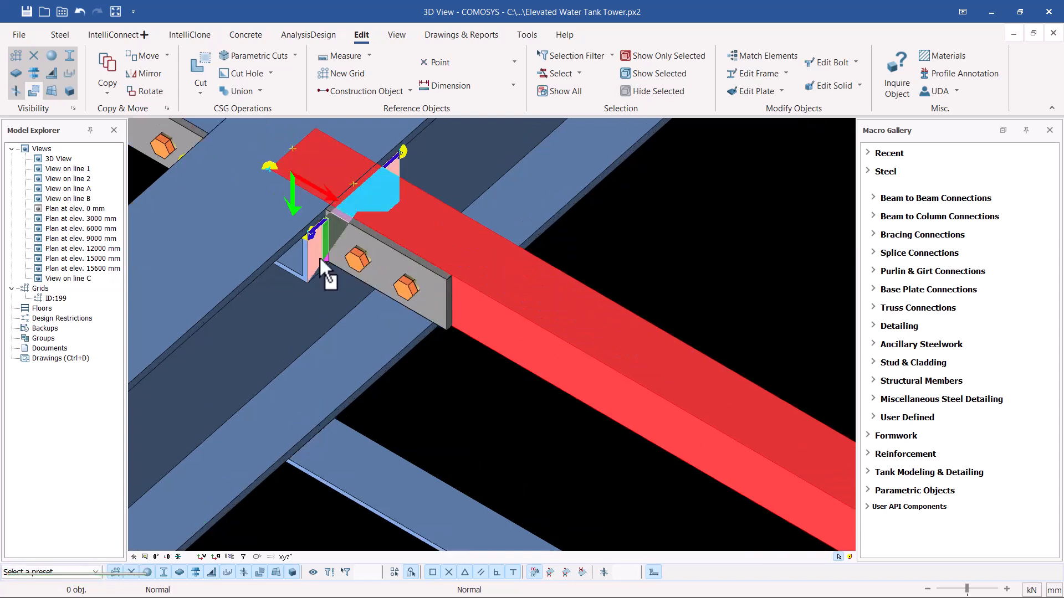
click(317, 259)
- Fit the cross beam at the fourth joint, near the bolted column head, to its connection angle's side face
scroll(317, 256, down, 5)
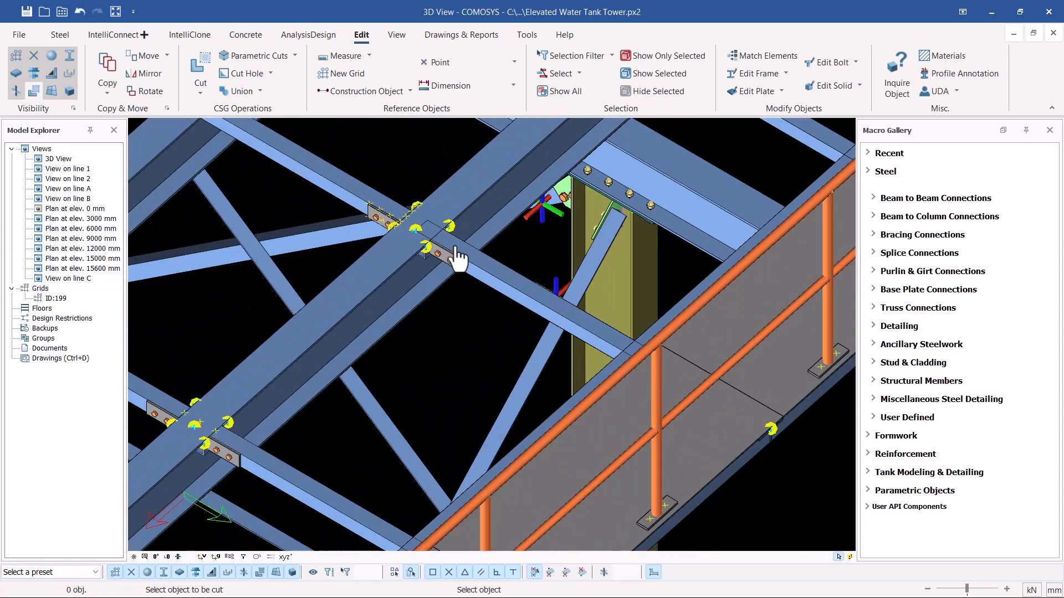
scroll(458, 258, up, 3)
click(523, 297)
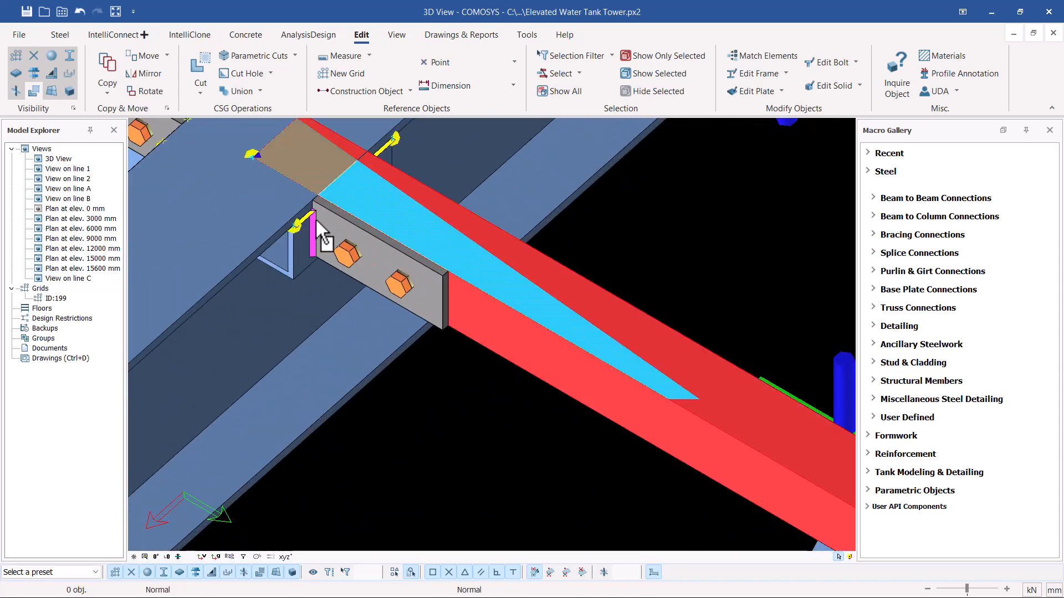
scroll(304, 230, up, 2)
scroll(299, 250, up, 1)
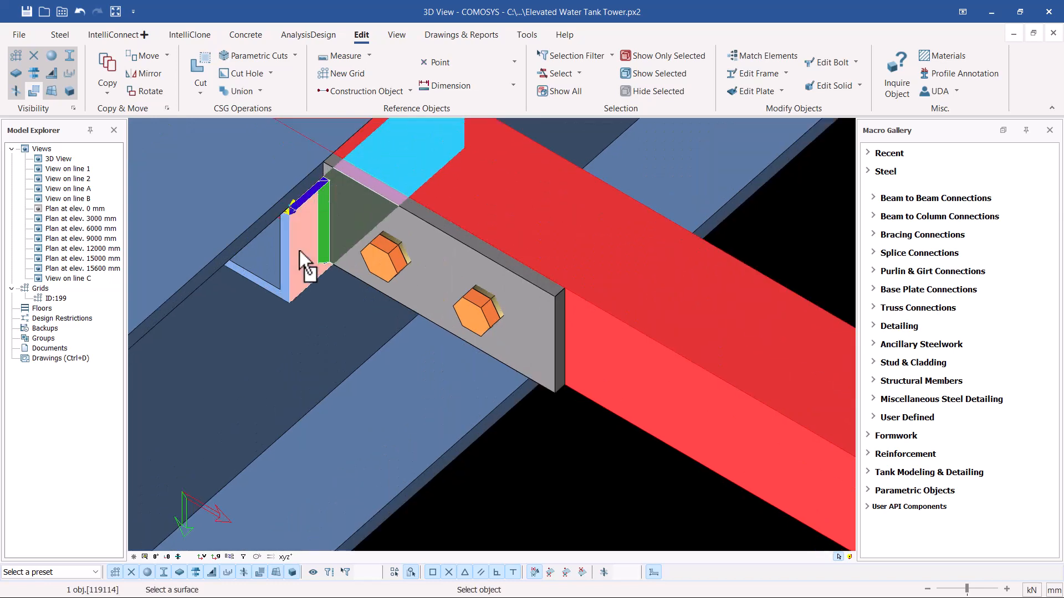
click(299, 249)
- Fit the cross beam at the fifth main beam joint to the side face of its mirrored connection angle
scroll(288, 299, down, 6)
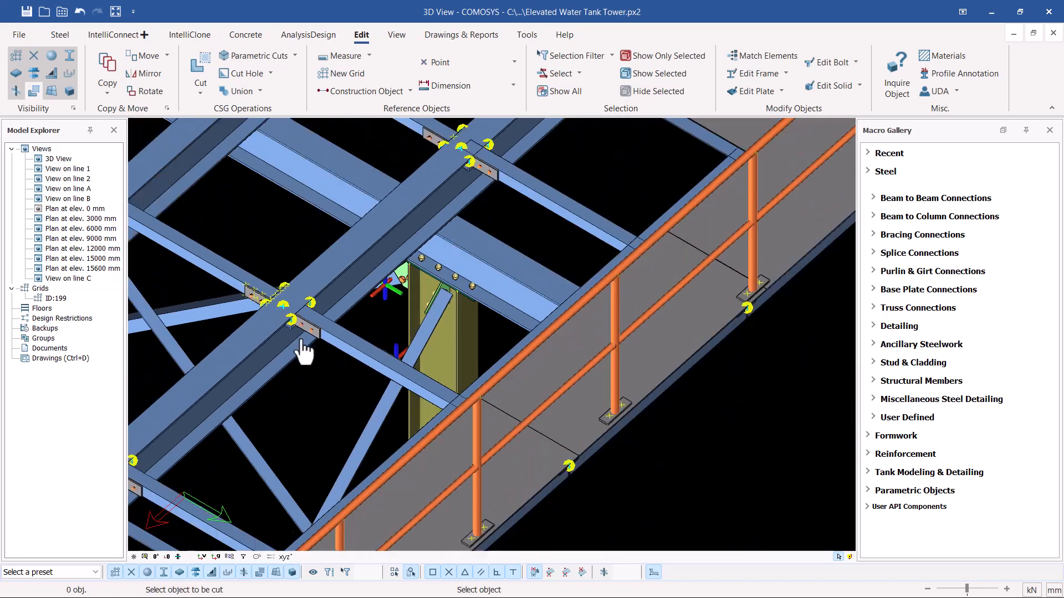
scroll(507, 170, up, 4)
scroll(288, 188, up, 2)
click(282, 190)
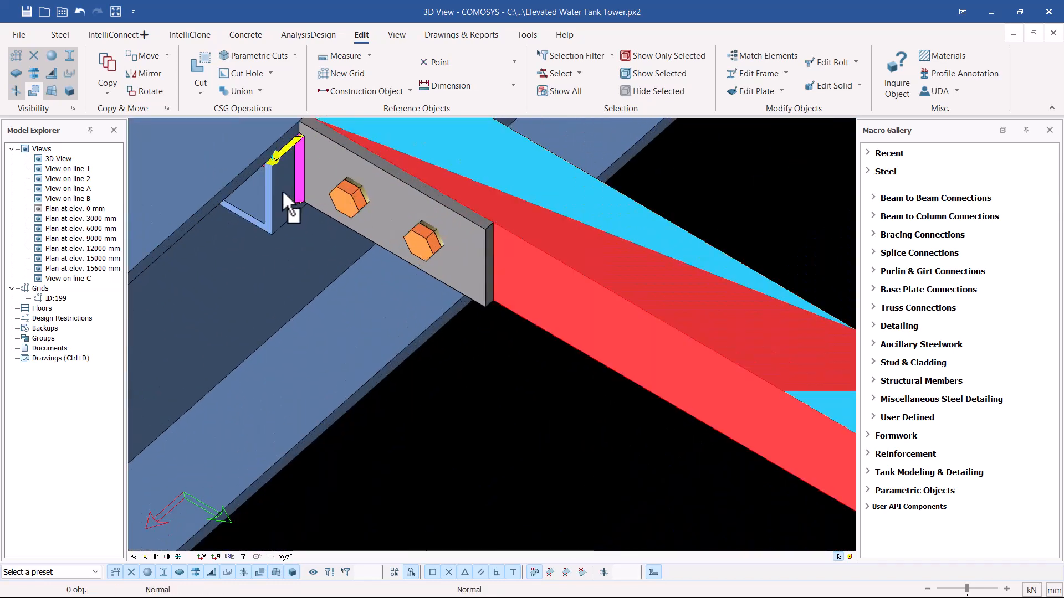
- Fit the edge beam beside the floor plate at the main beam's end to the connection angle's side face
scroll(340, 427, down, 5)
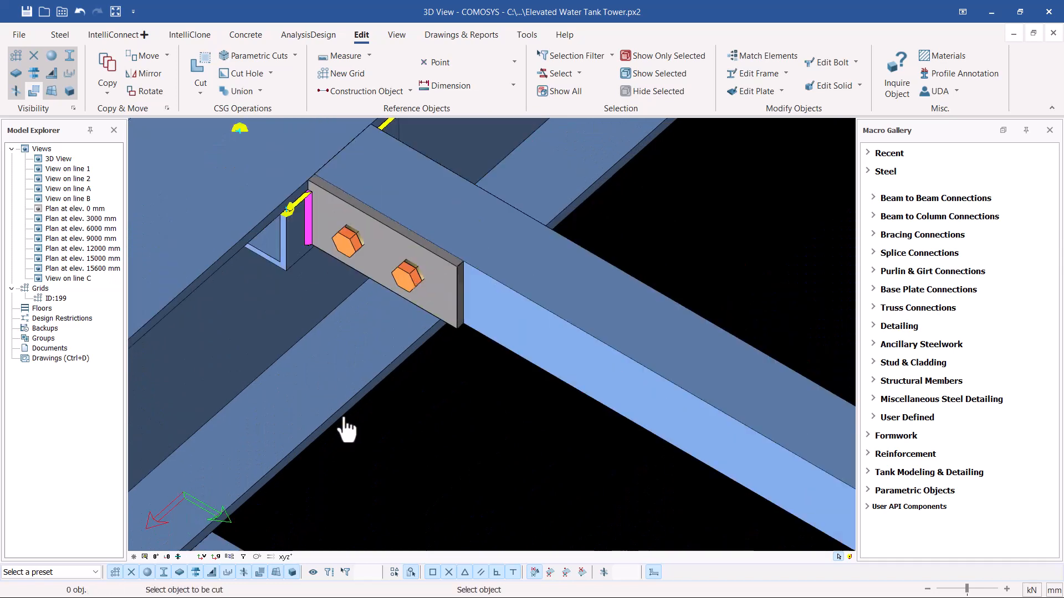
scroll(493, 244, up, 4)
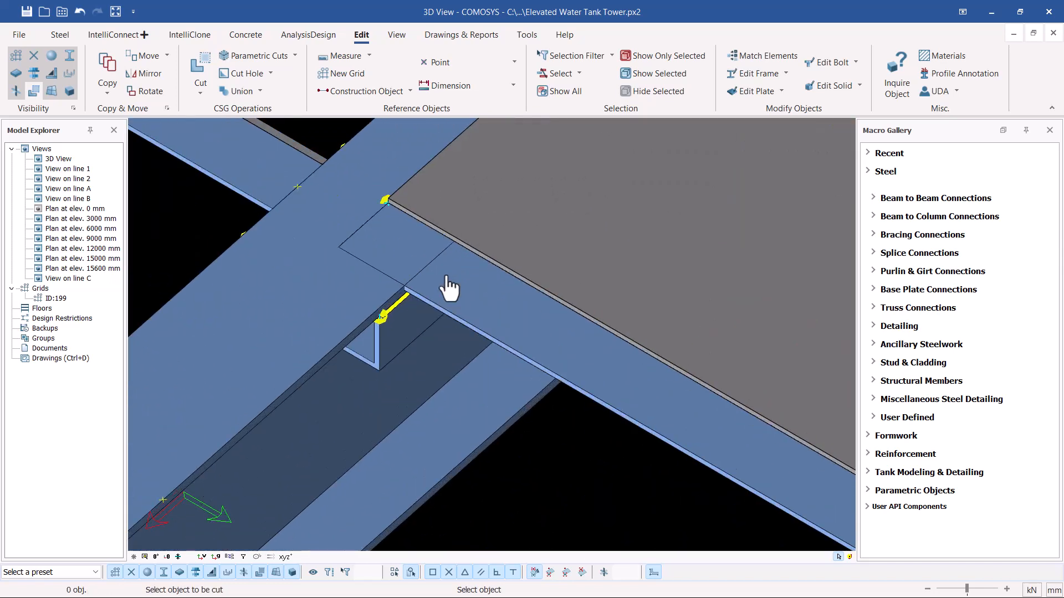
click(503, 311)
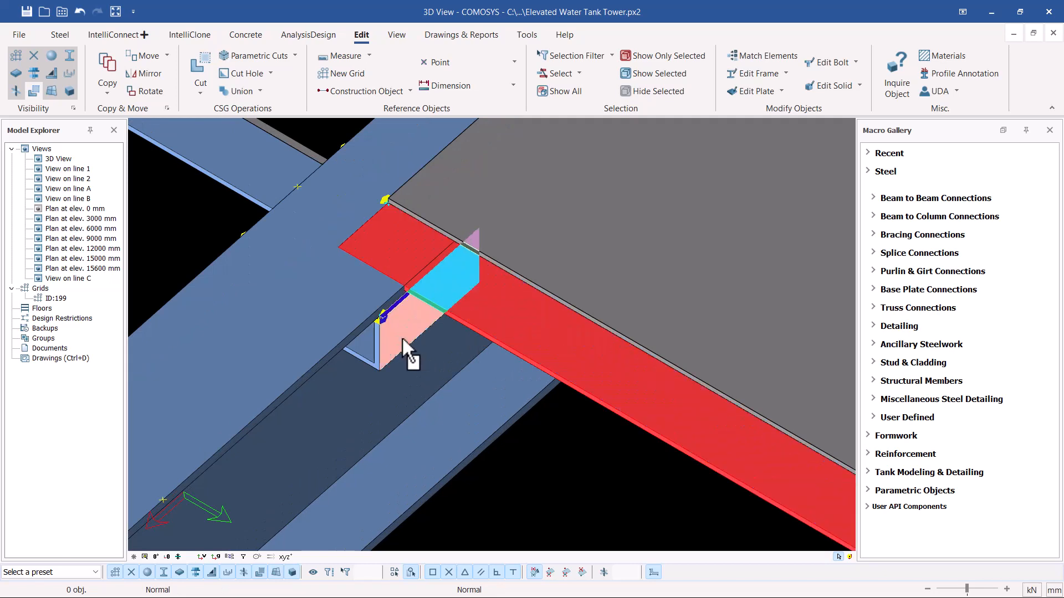
click(402, 340)
- Examine the trimmed joints along the main beam from the opposite side and the platform as a whole
scroll(403, 339, down, 6)
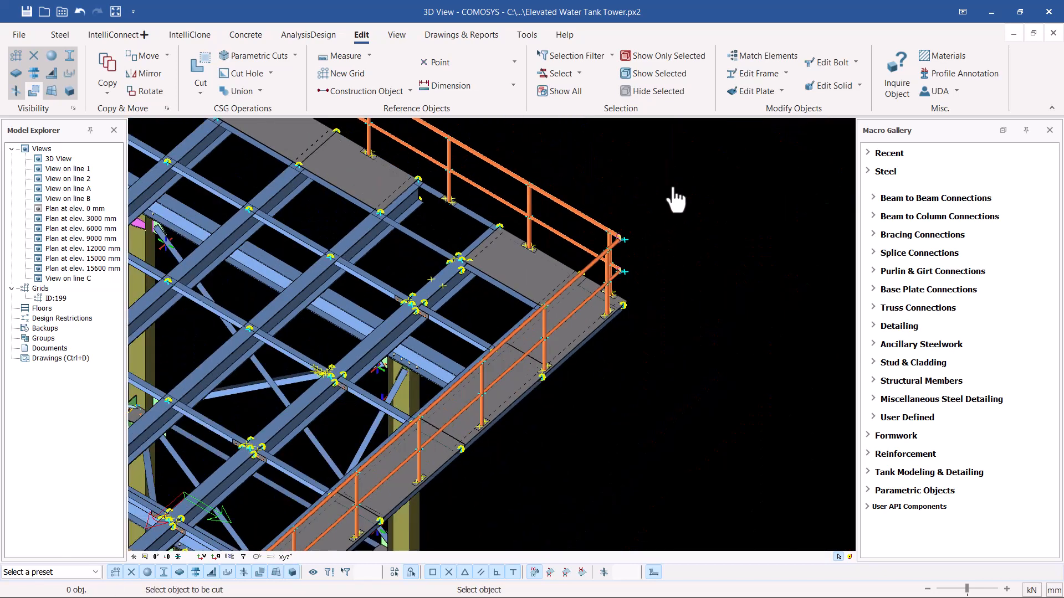
scroll(402, 323, up, 4)
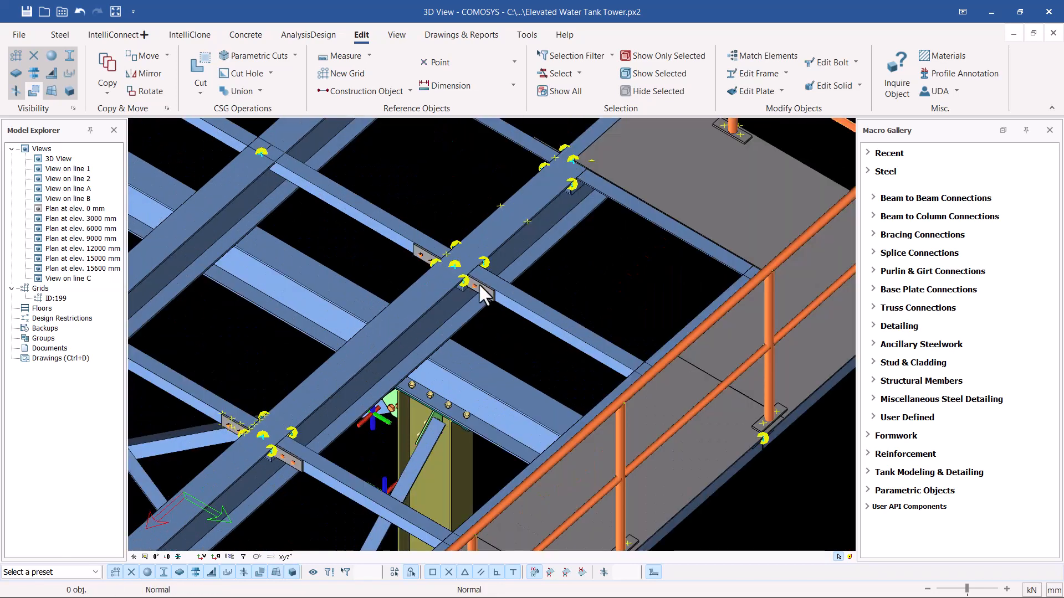
click(462, 280)
middle_drag(462, 280, 615, 274)
scroll(446, 300, up, 3)
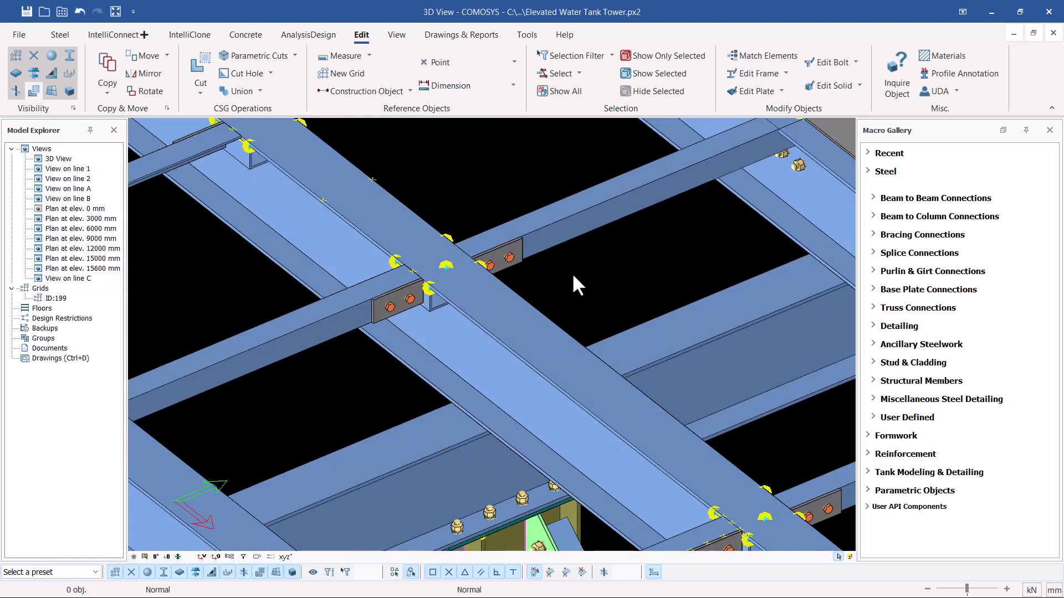
scroll(572, 273, down, 8)
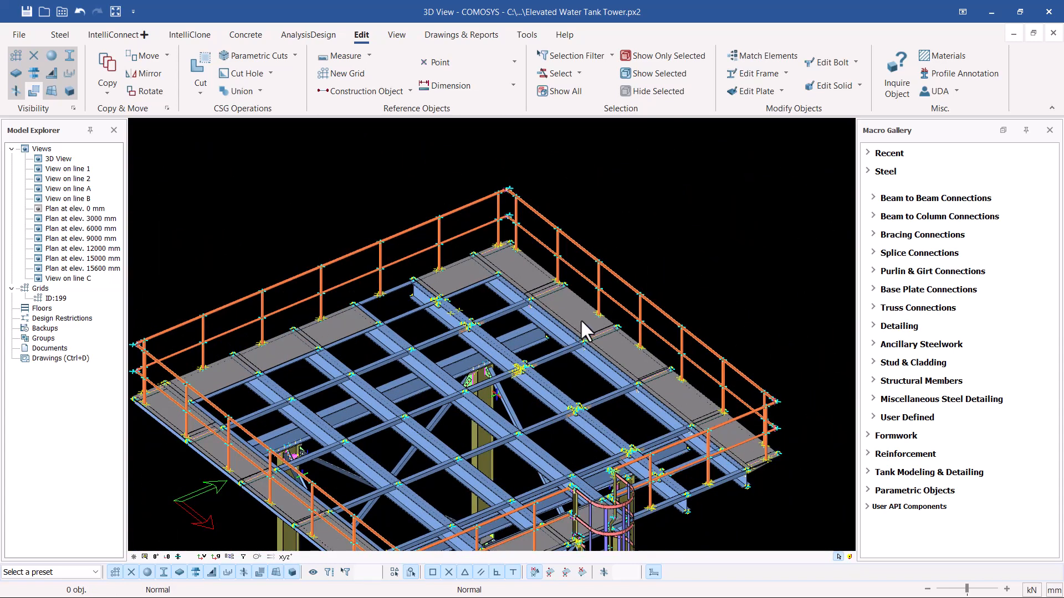
scroll(621, 282, up, 2)
- Show all hidden objects and inspect the mirrored plate and angle connection at a trimmed main beam joint
right_click(703, 174)
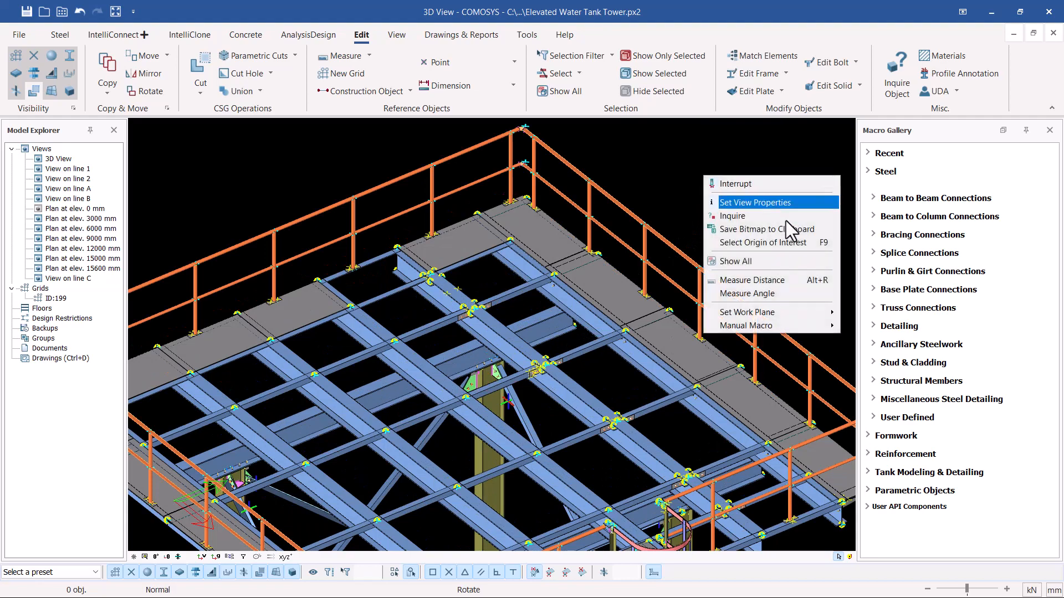
click(755, 261)
scroll(553, 261, up, 5)
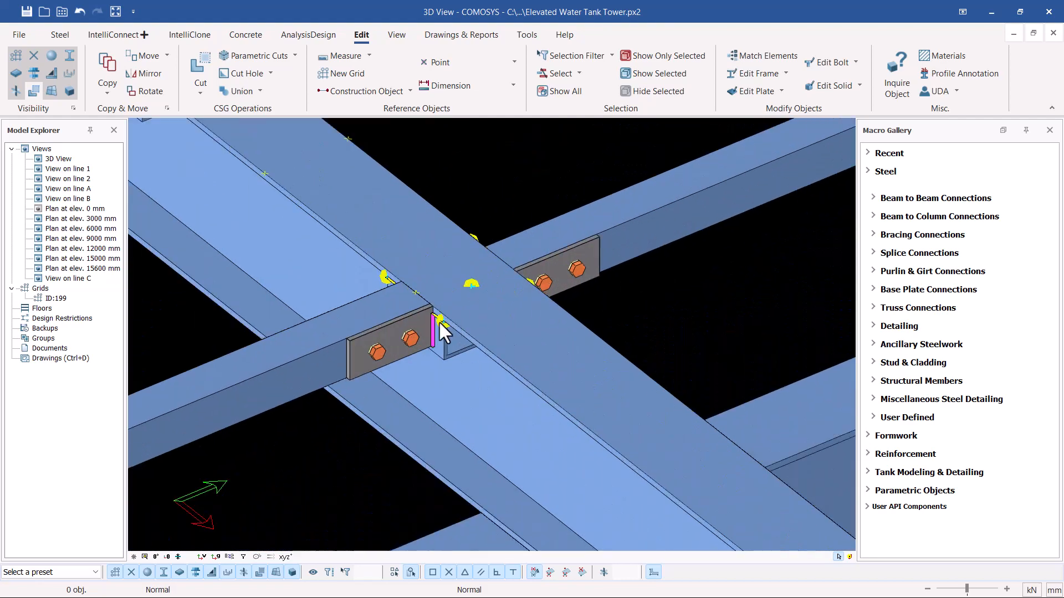
click(440, 321)
mouse_move(439, 321)
middle_down()
mouse_move(515, 299)
mouse_move(621, 244)
mouse_move(527, 355)
mouse_move(438, 305)
middle_up()
middle_drag(543, 271, 591, 273)
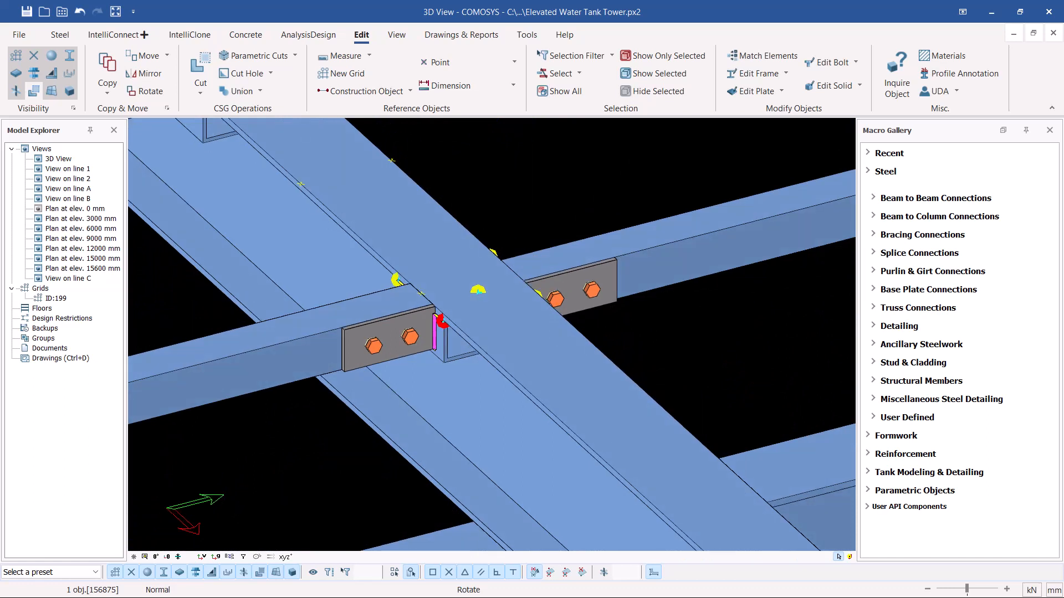